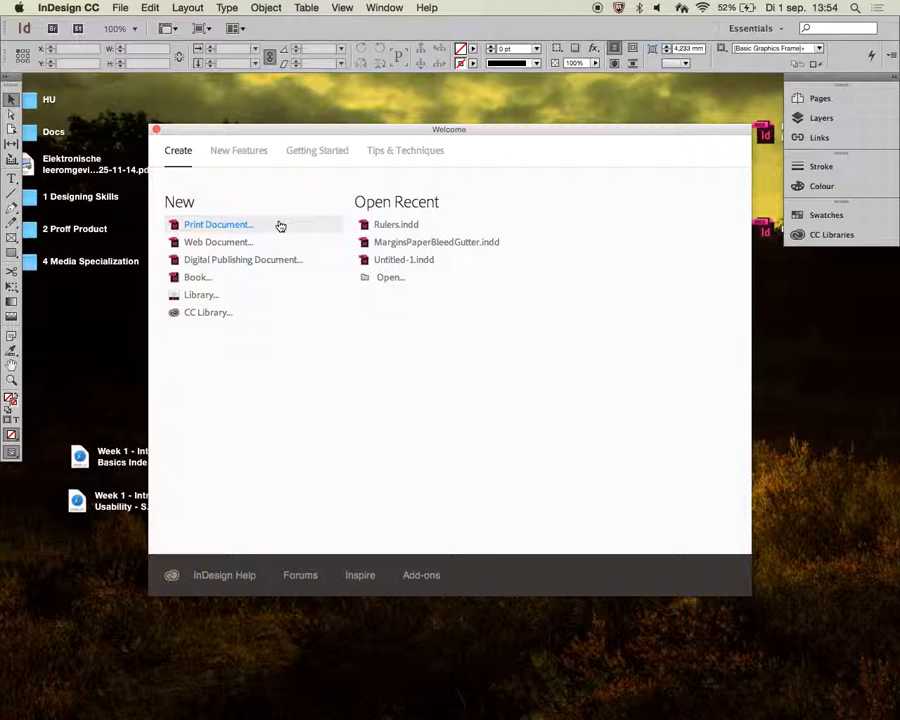
- Start a new print document with Print intent and 2 facing pages
left_click(280, 226)
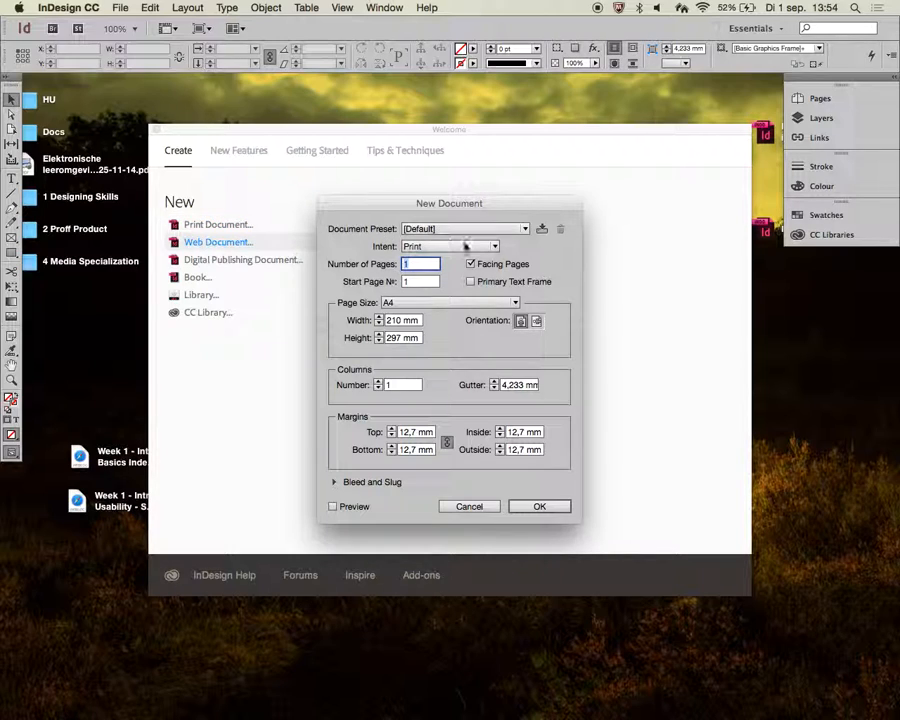
left_click(404, 250)
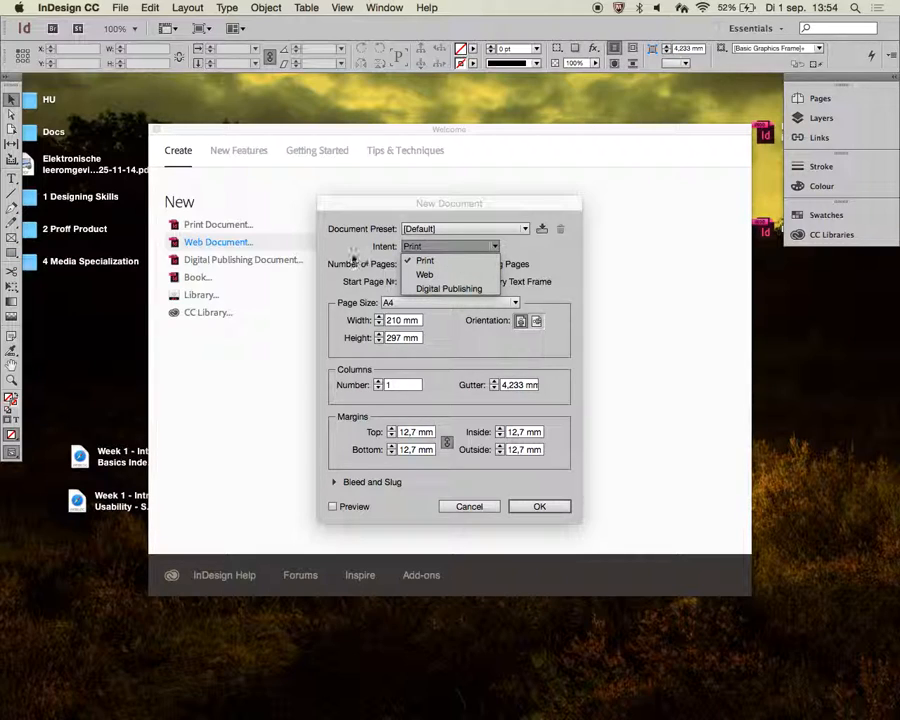
left_click(423, 262)
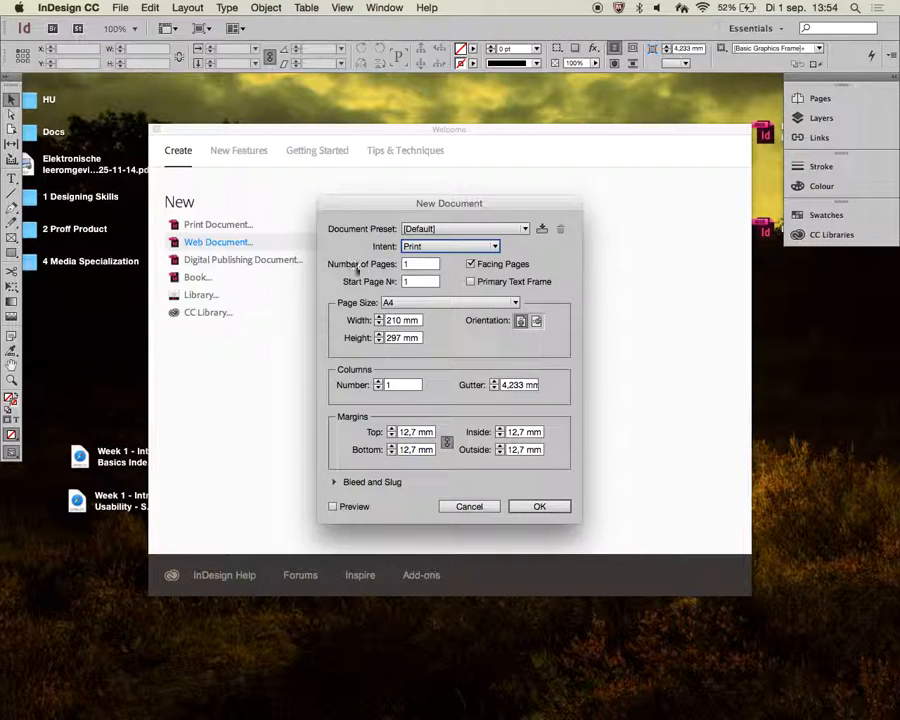
double_click(422, 268)
type("2")
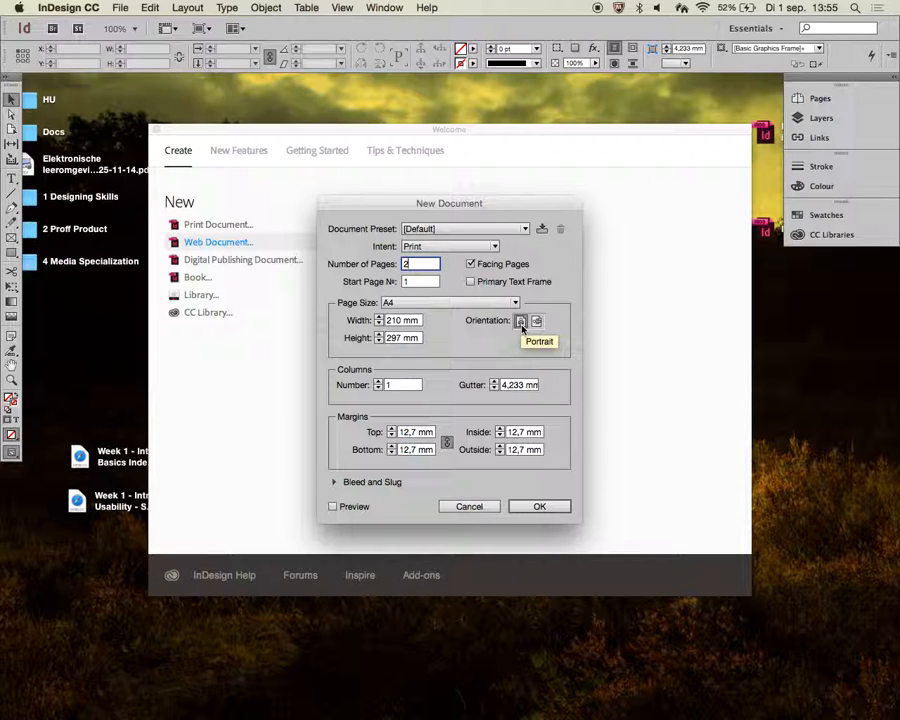
- Set the document to 2 columns with a 7 mm gutter
left_click(378, 382)
left_click(494, 383)
left_click(494, 383)
left_click(494, 383)
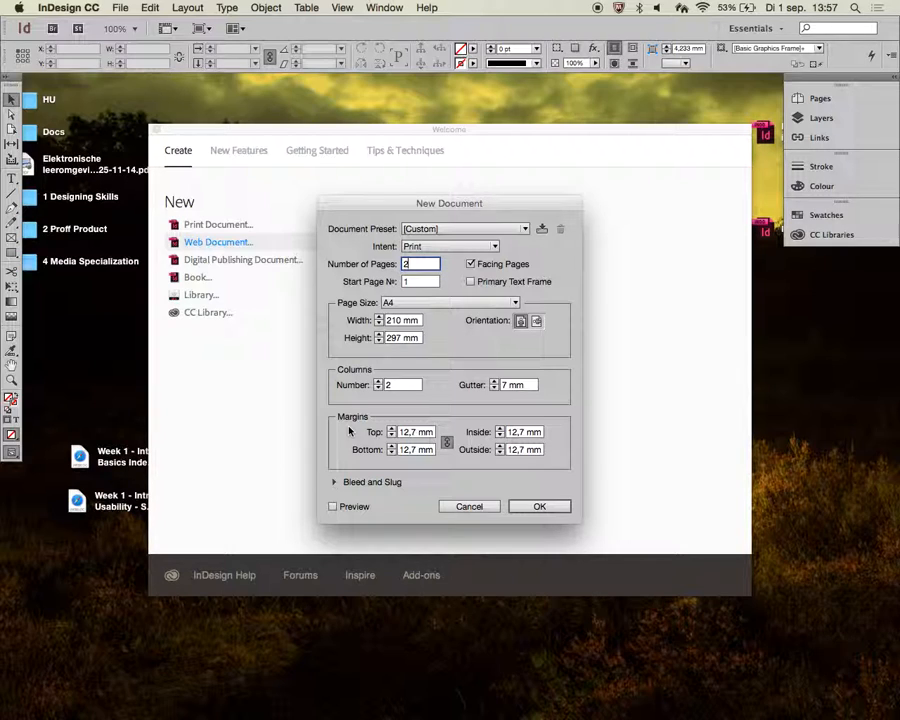
- Set a 5 mm bleed on all sides of the document
left_click(334, 482)
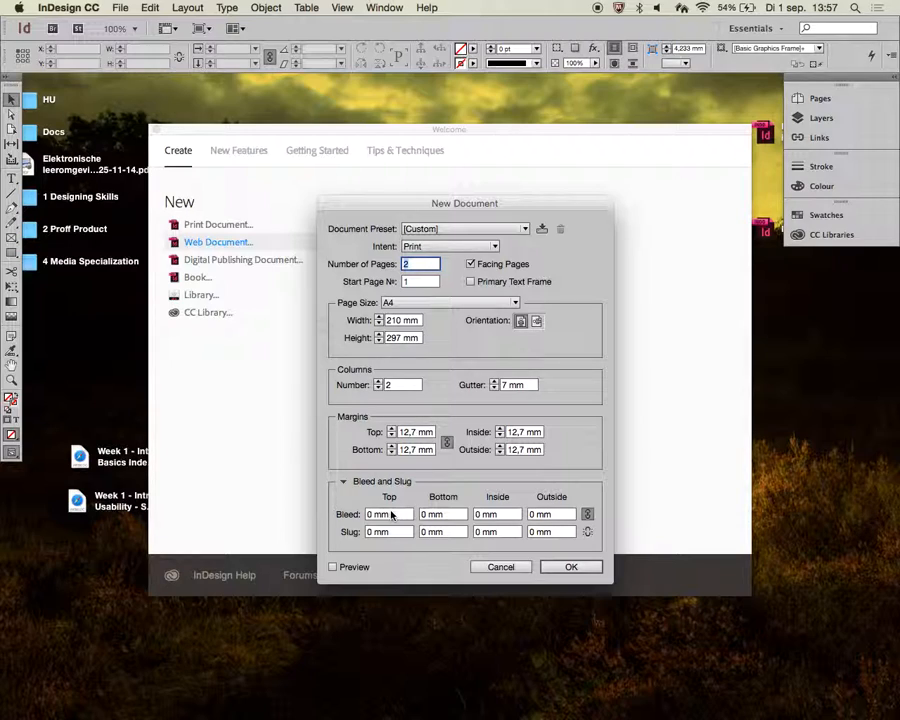
double_click(388, 516)
type("5")
key("Tab")
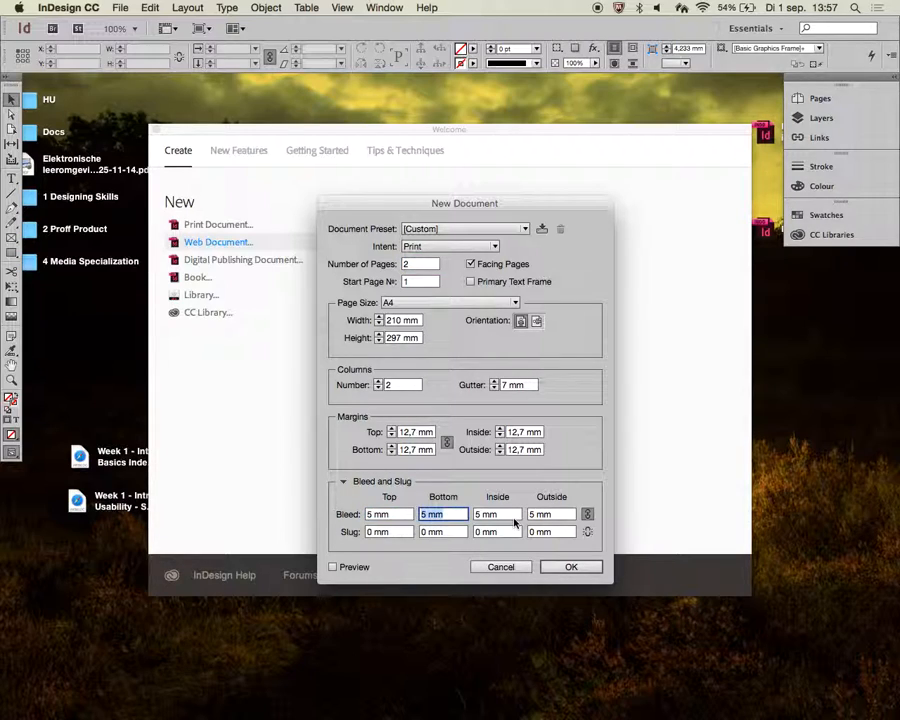
- Set all margins to 8 mm and create the document
left_click(392, 436)
left_click(393, 436)
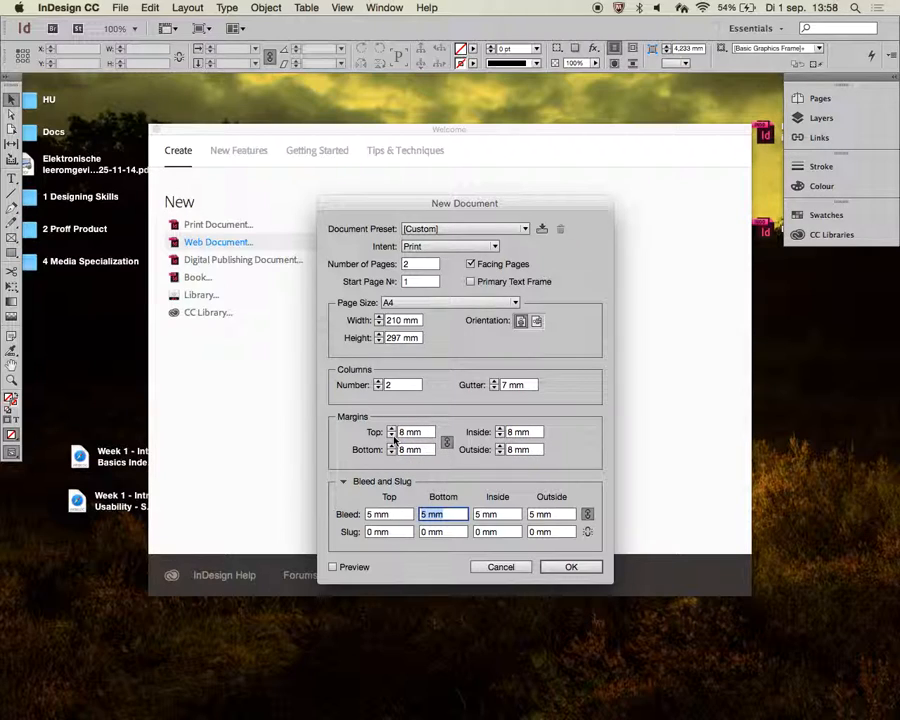
left_click(393, 436)
left_click(575, 570)
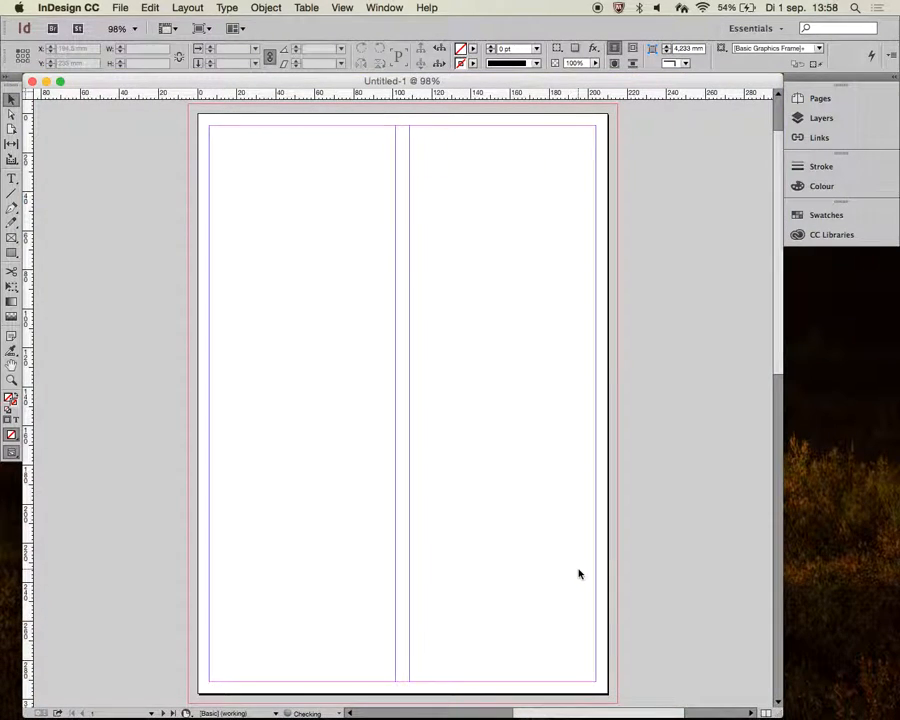
- Examine the new document's pages, margins, columns and bleed at different zoom levels
scroll(209, 127, "up", 8)
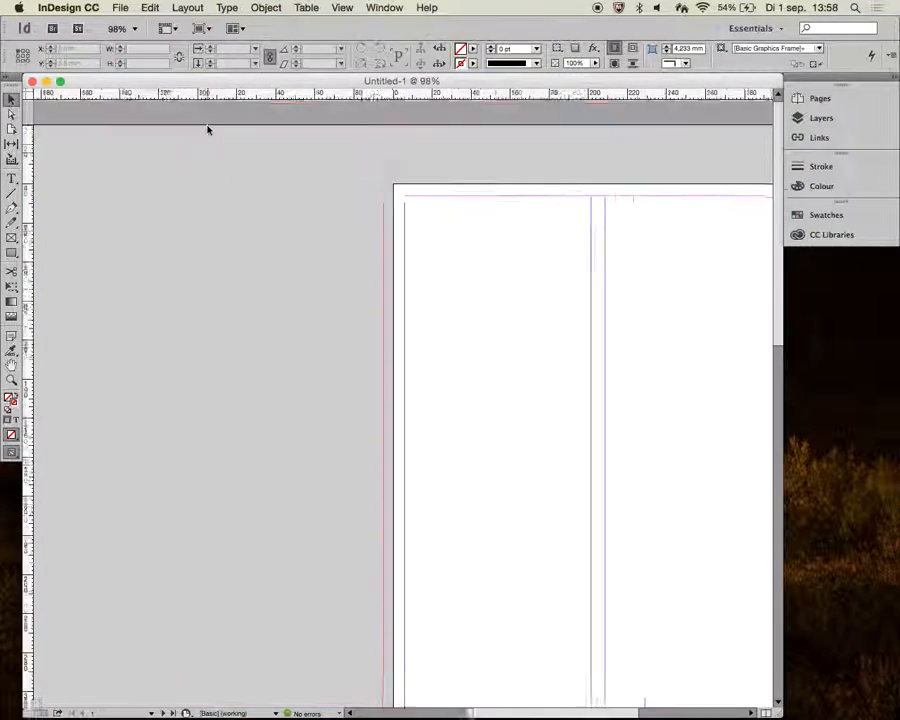
scroll(399, 321, "down", 5)
scroll(399, 321, "right", 3)
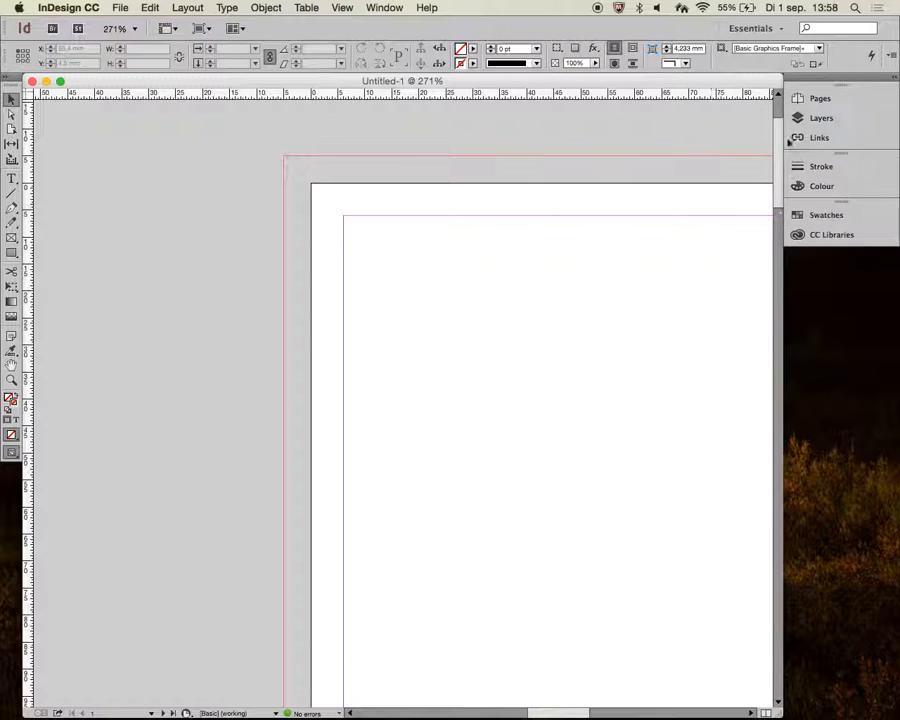
scroll(481, 343, "down", 5)
scroll(481, 343, "down", 5)
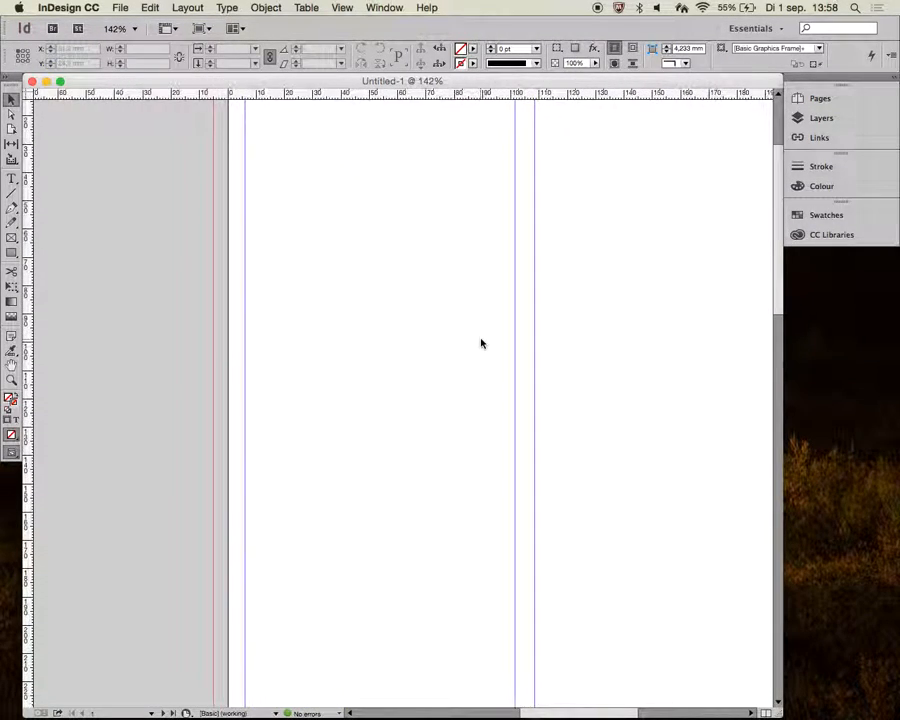
scroll(481, 343, "down", 3)
scroll(481, 343, "down", 3)
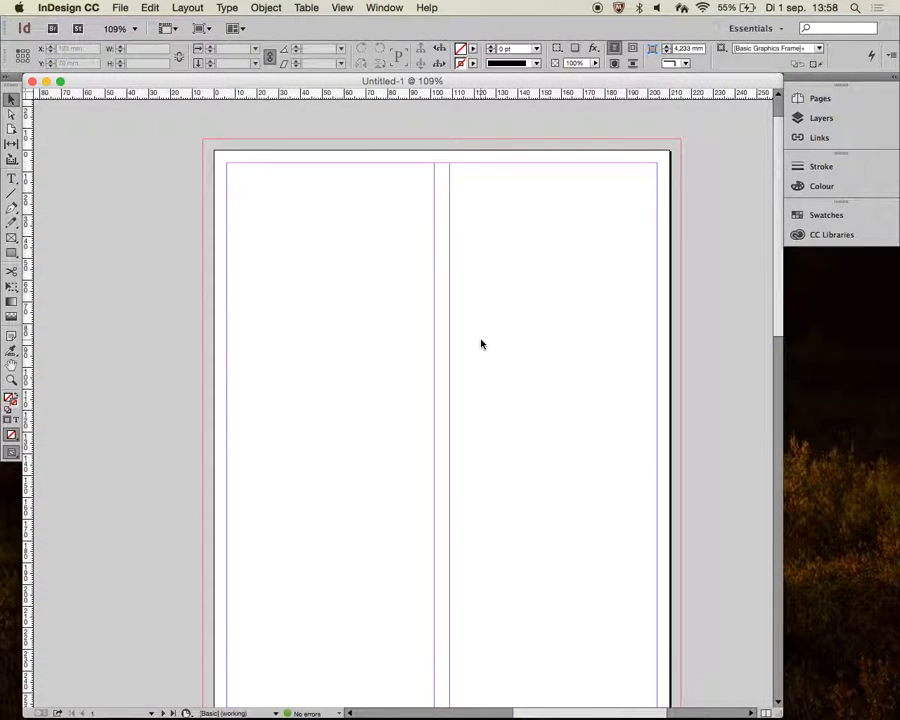
scroll(481, 345, "down", 2)
scroll(481, 345, "down", 2)
scroll(481, 345, "down", 6)
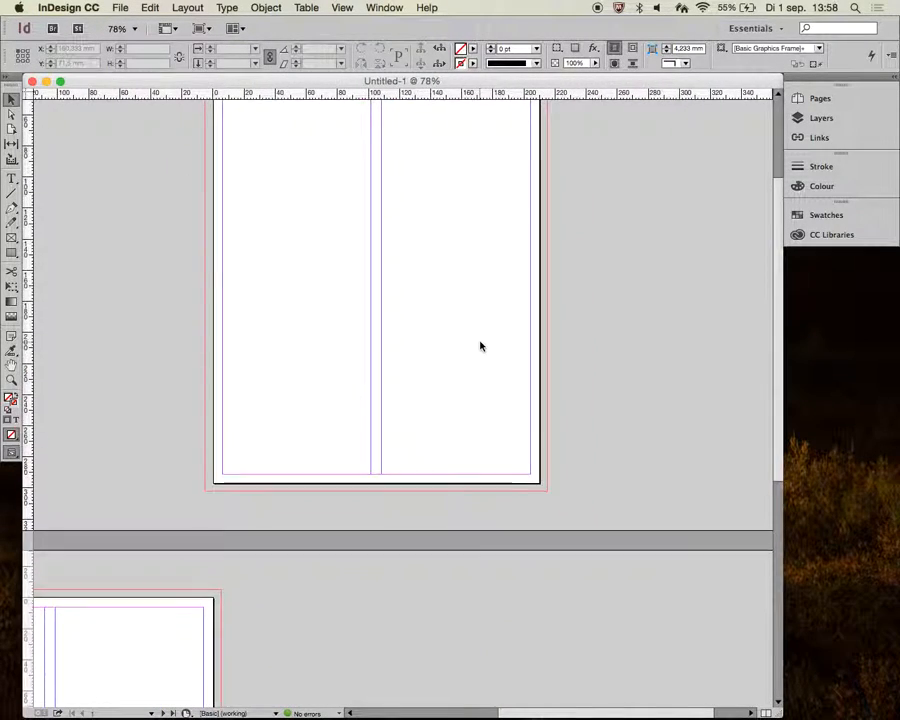
scroll(481, 345, "left", 5)
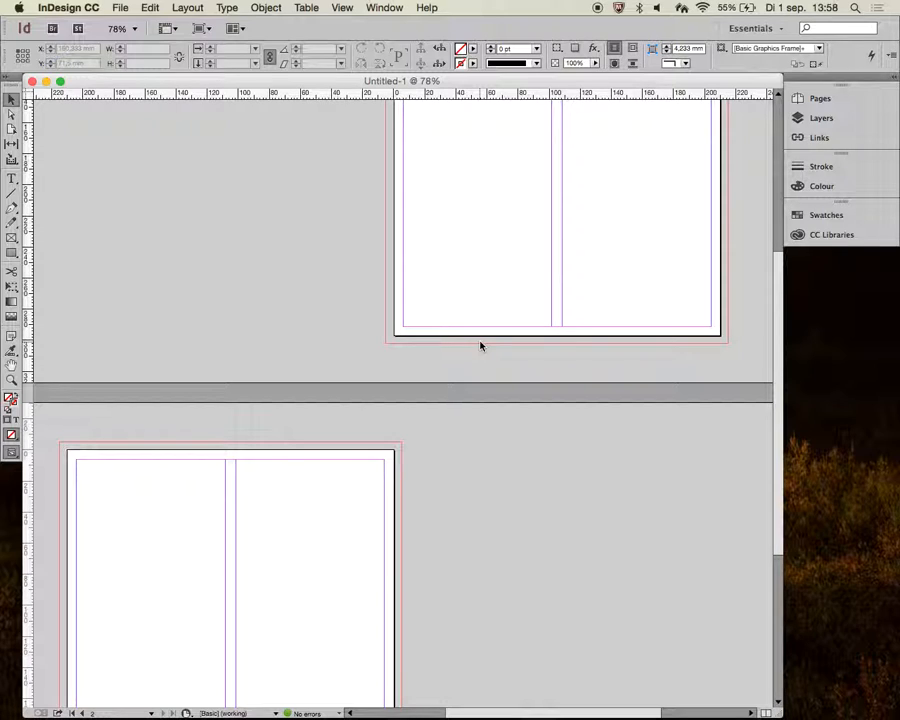
- Add two more pages to the document from the Pages panel
left_click(820, 100)
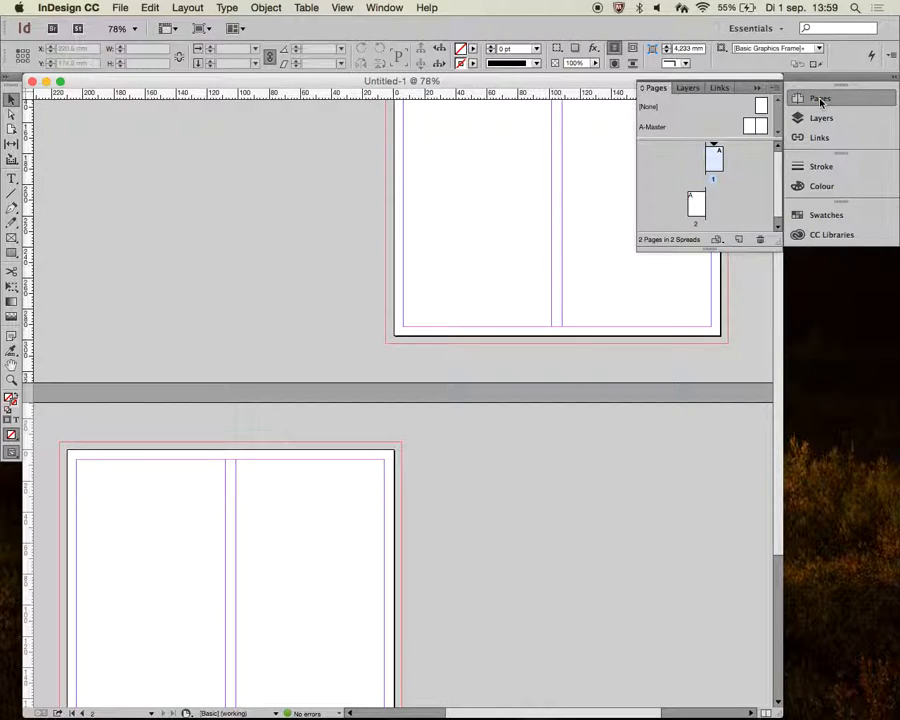
left_click(739, 239)
left_click_drag(757, 248, 756, 334)
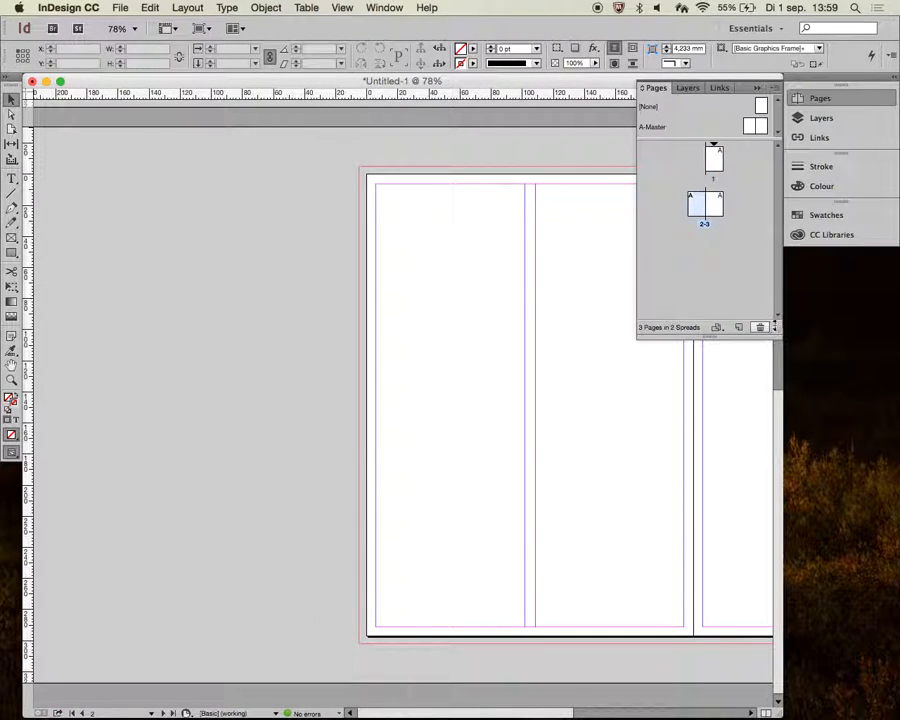
left_click(739, 327)
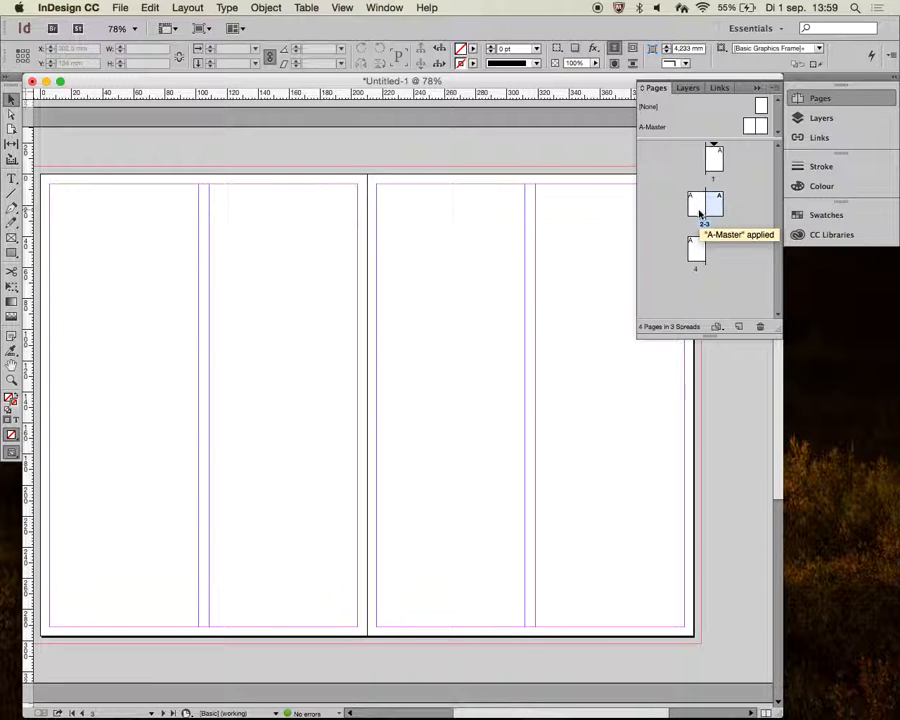
left_click(832, 102)
- Review the InDesign tips slide in the Google Slides presentation and return to InDesign
scroll(569, 276, "left", 1)
scroll(569, 276, "down", 1)
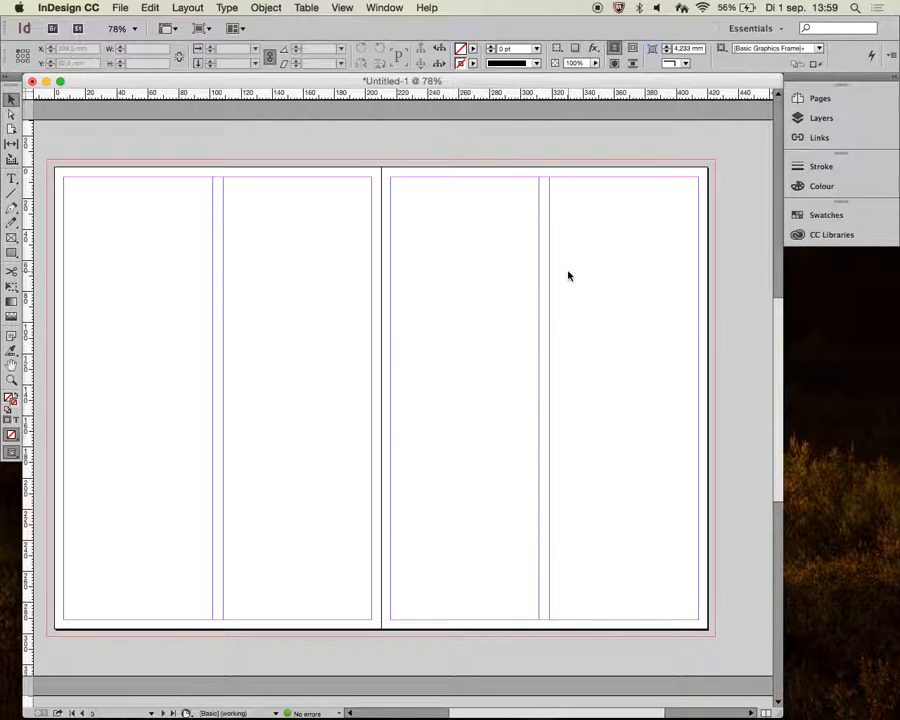
key("ctrl+Left")
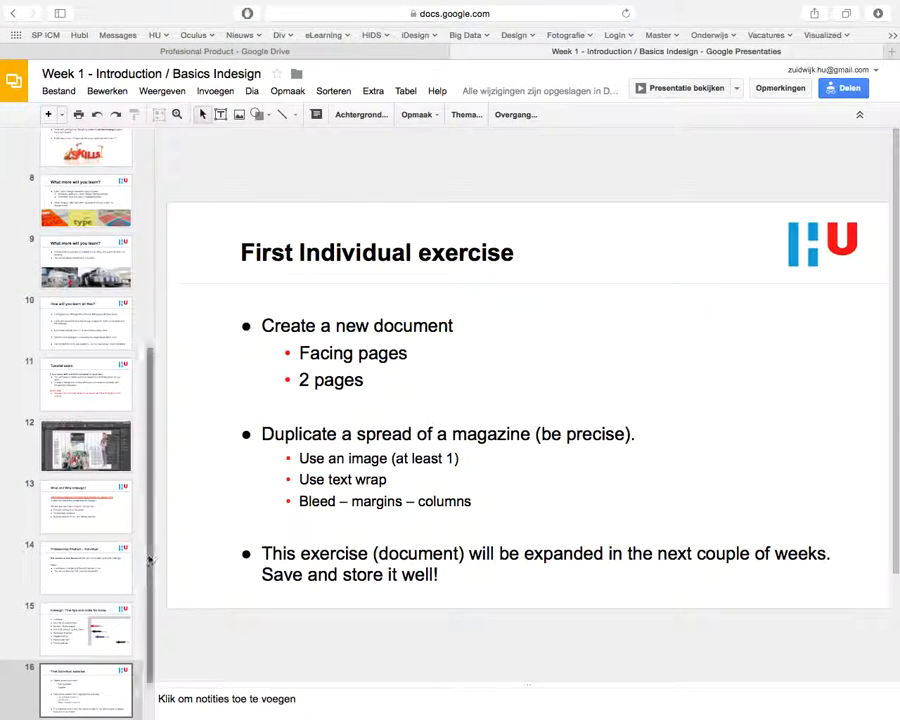
left_click(70, 625)
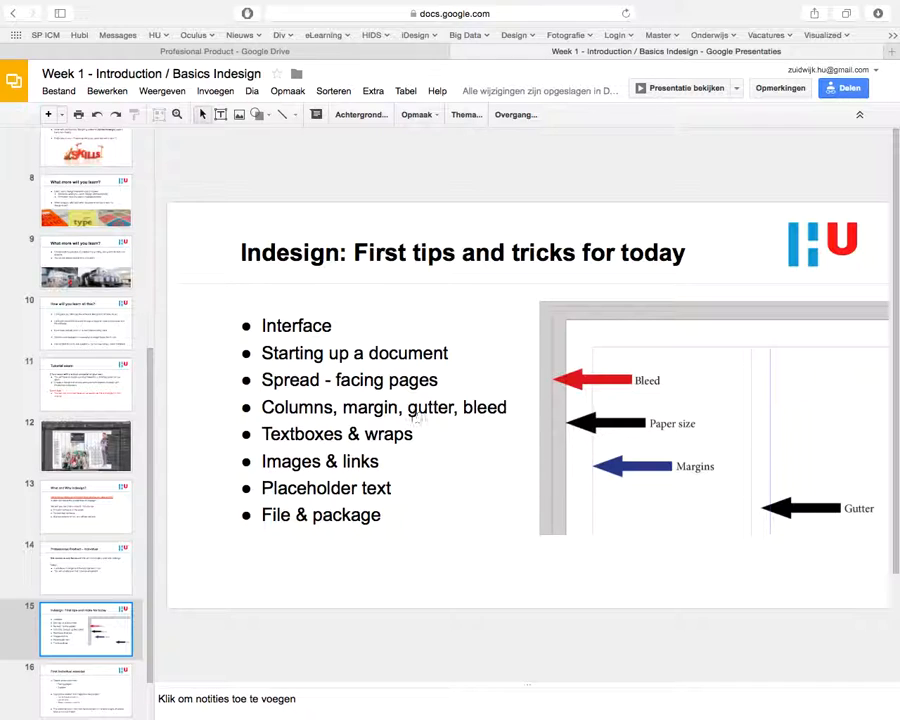
key("super+Tab")
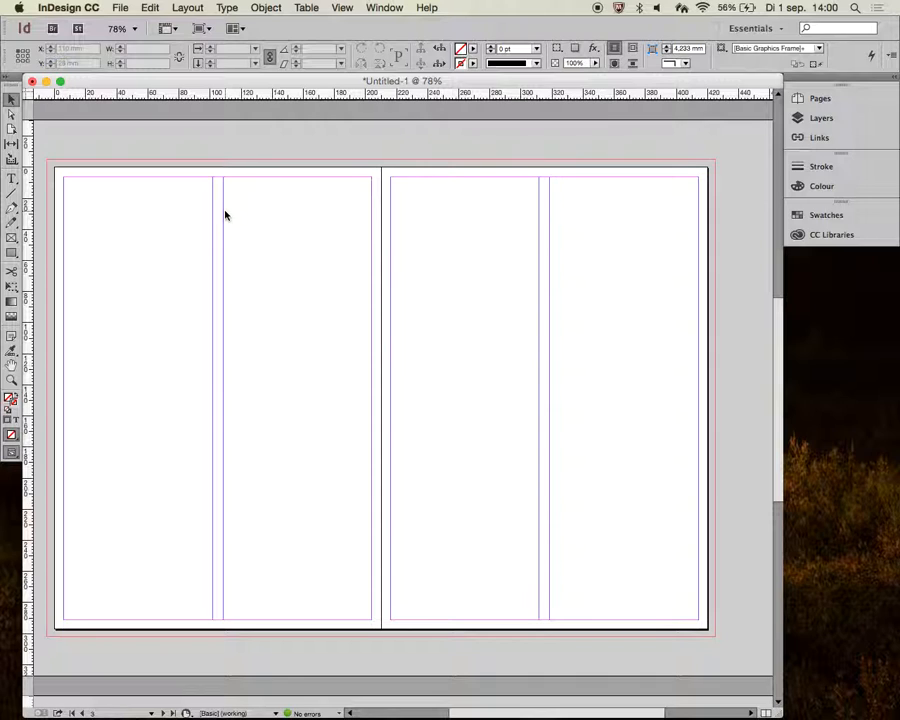
key("super+Tab")
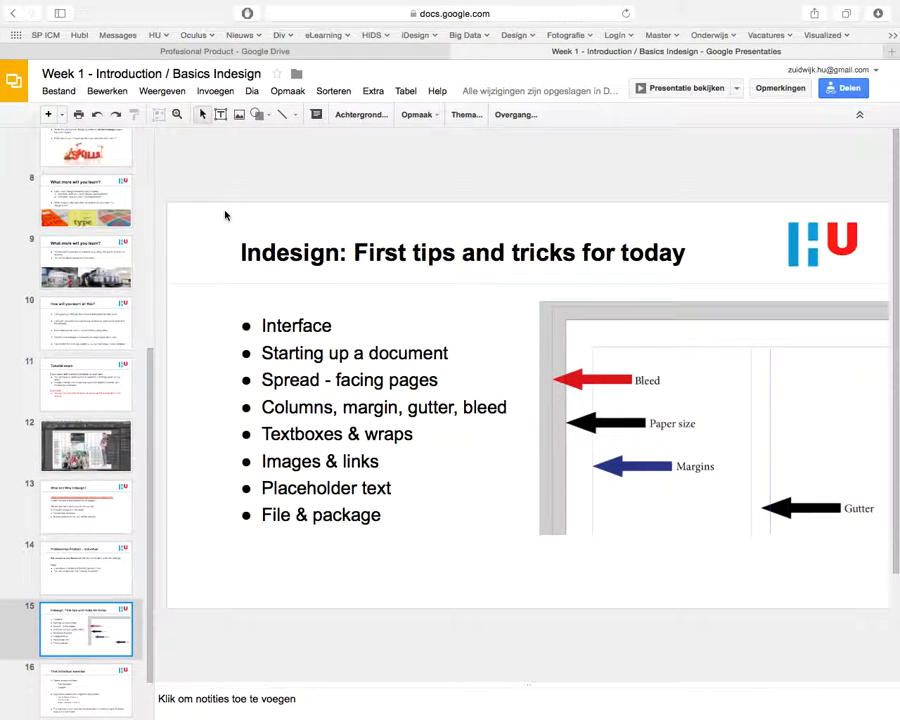
key("super+Tab")
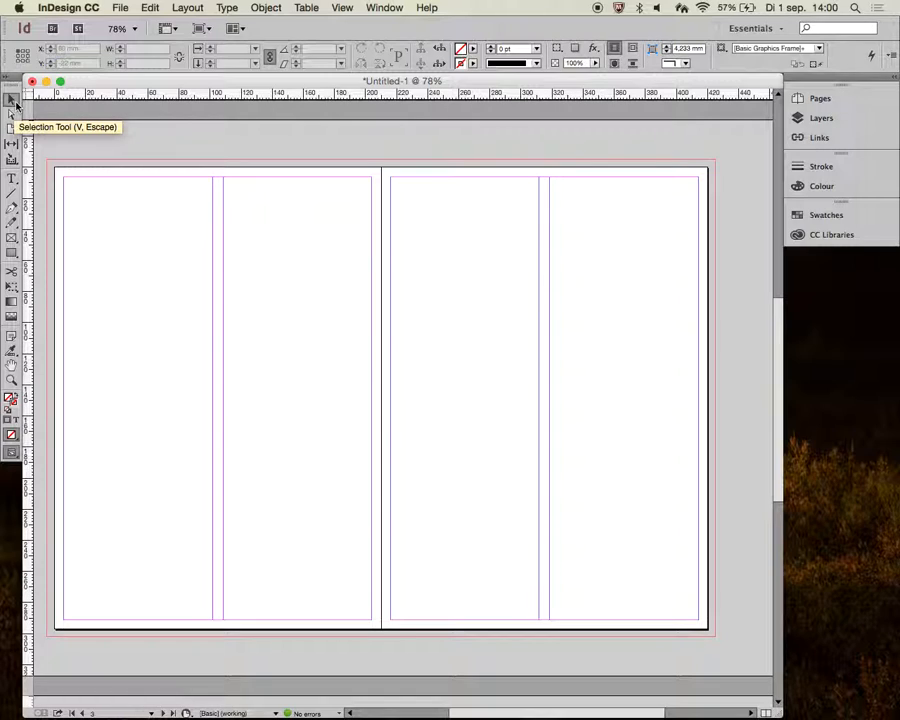
- Draw a text frame filling the first column of the spread's left page
left_click(12, 180)
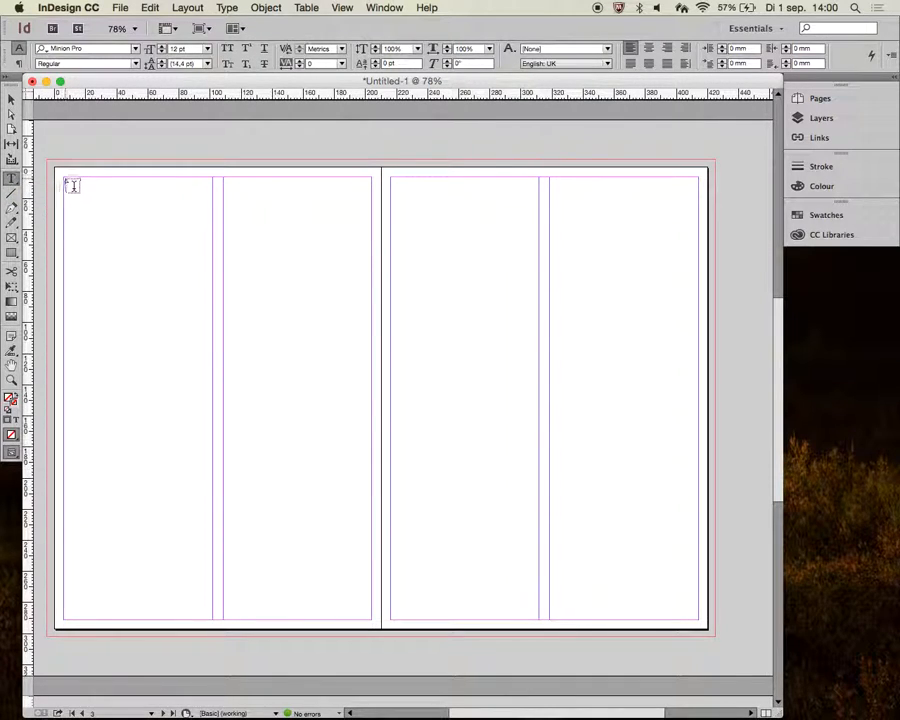
left_click_drag(64, 178, 212, 616)
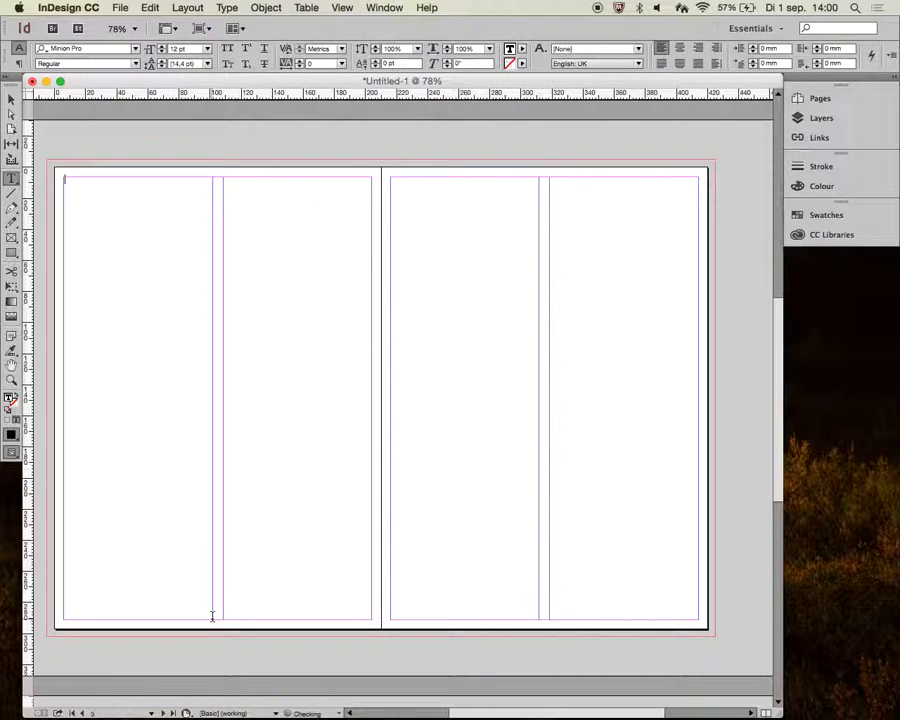
type("kjhsfkshdfwehfoiwejflehflijerwglijerlgknk jn rh gfiuhds nkg")
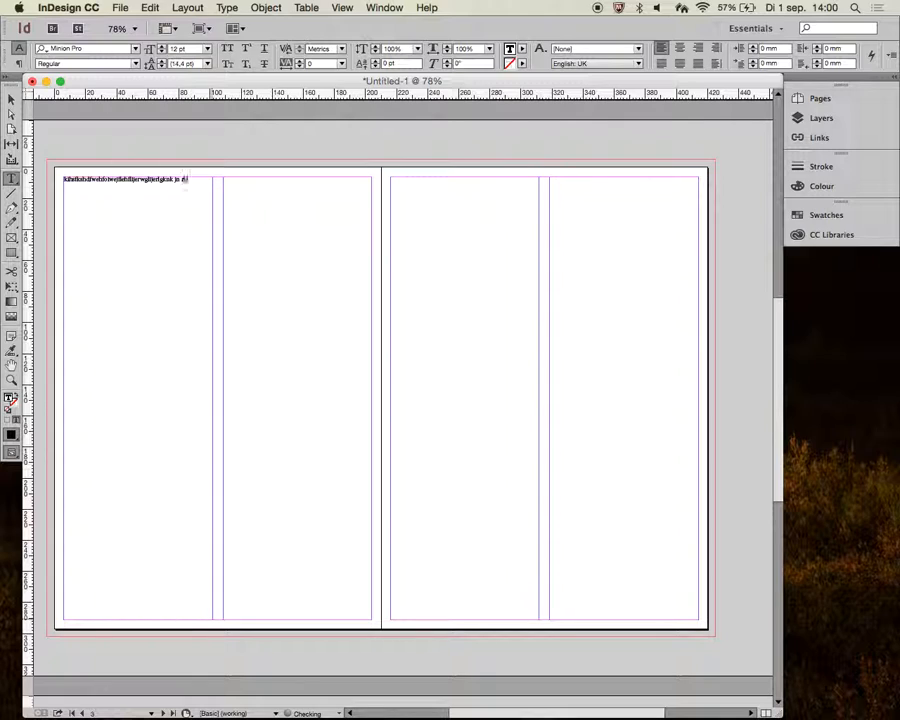
type("hsdsf osdfsh")
key("super+a")
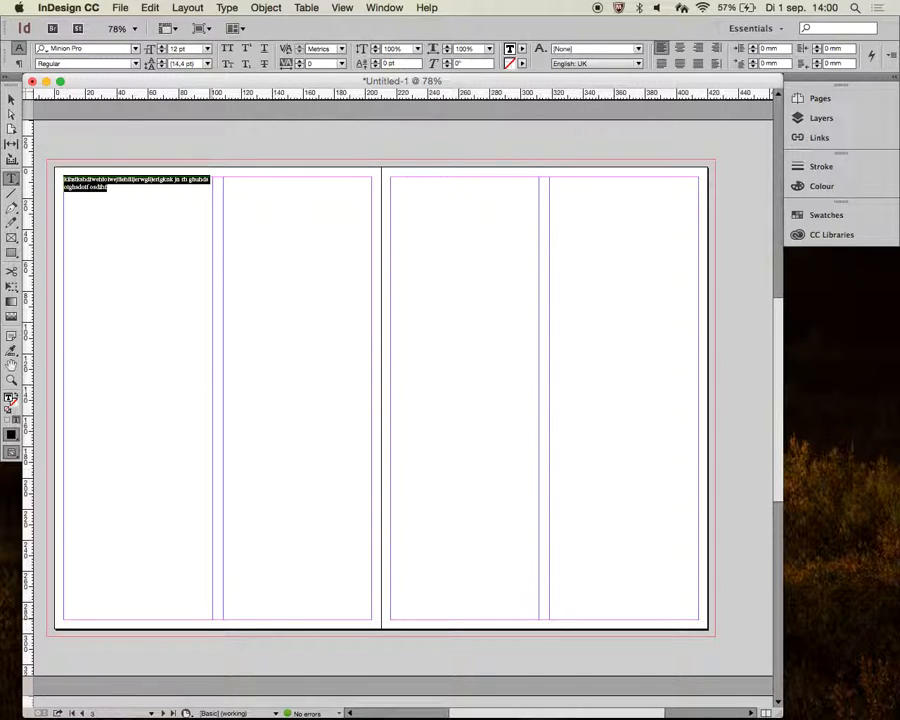
key("BackSpace")
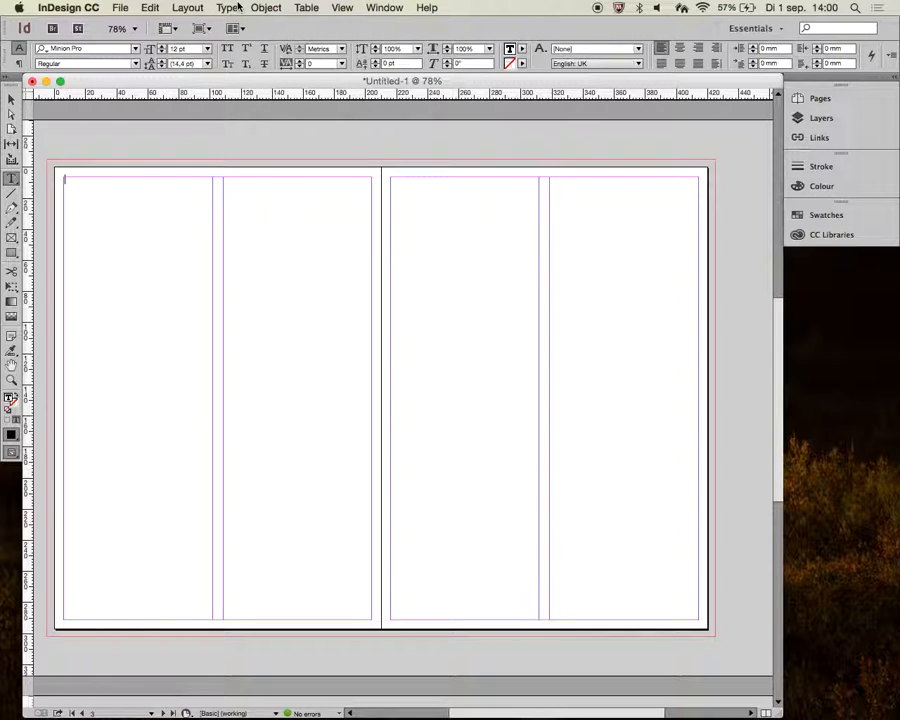
- Fill the text frame with placeholder text
left_click(230, 7)
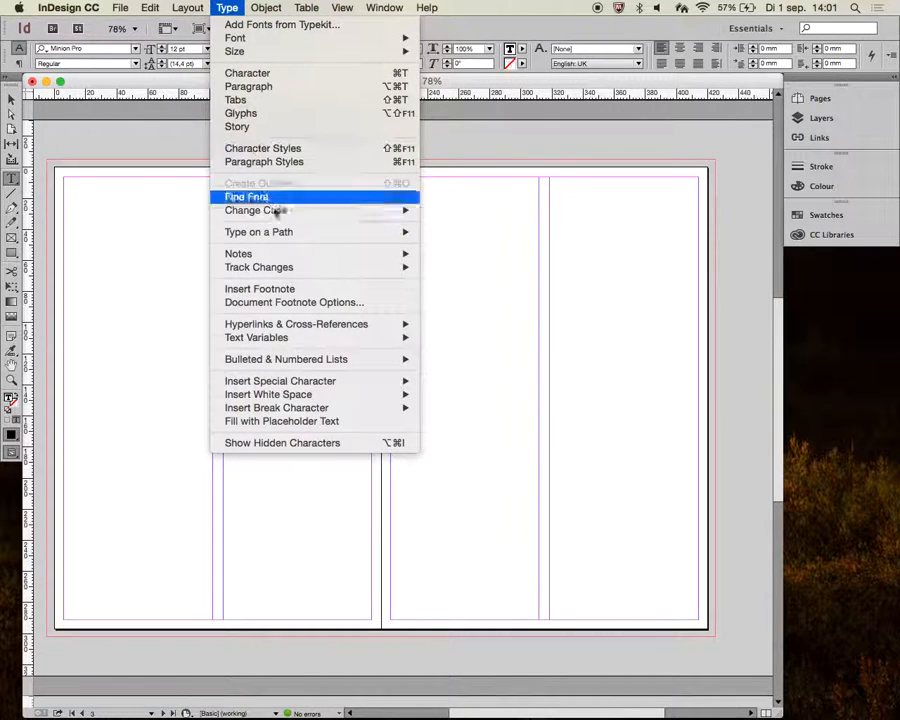
left_click(360, 421)
- Draw a second text frame in the left page's second column, about half the column's height
left_click(11, 379)
left_click(114, 194)
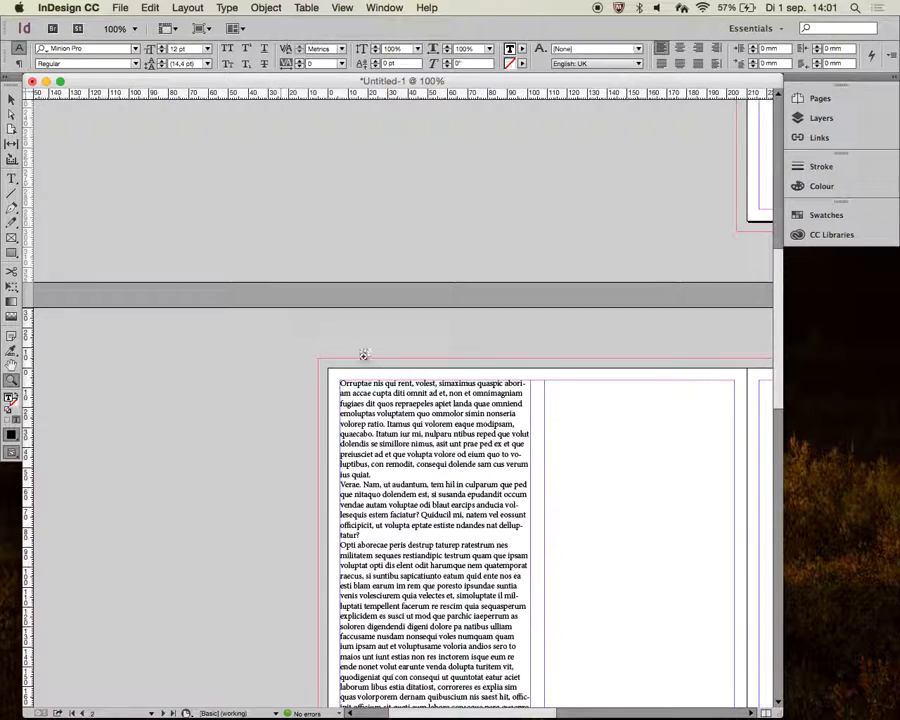
left_click(416, 400)
scroll(458, 492, "down", 5)
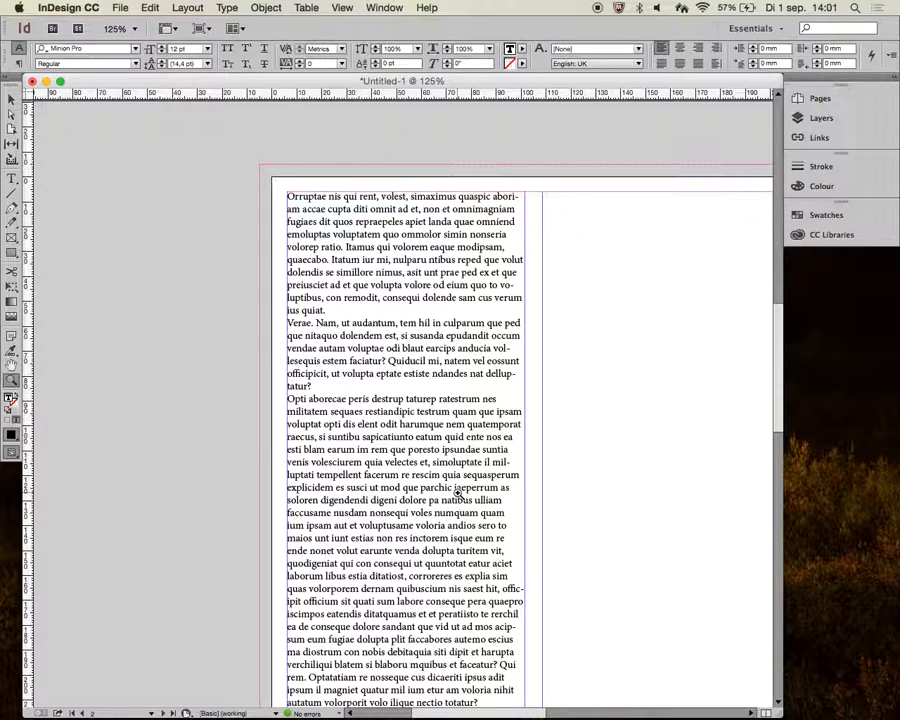
left_click(11, 99)
key("super+minus")
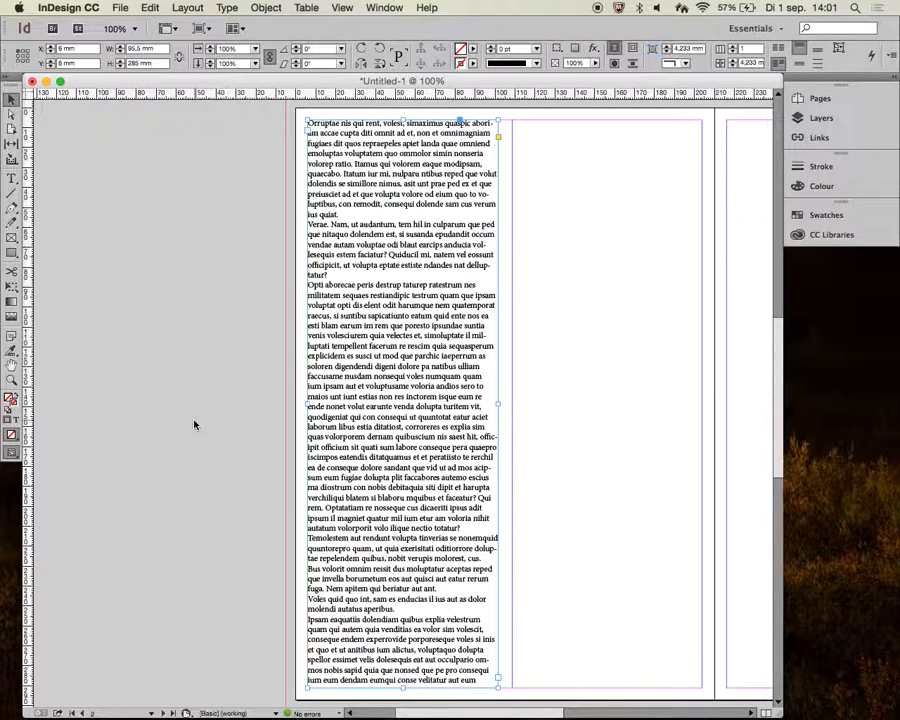
scroll(194, 424, "right", 1)
left_click(14, 178)
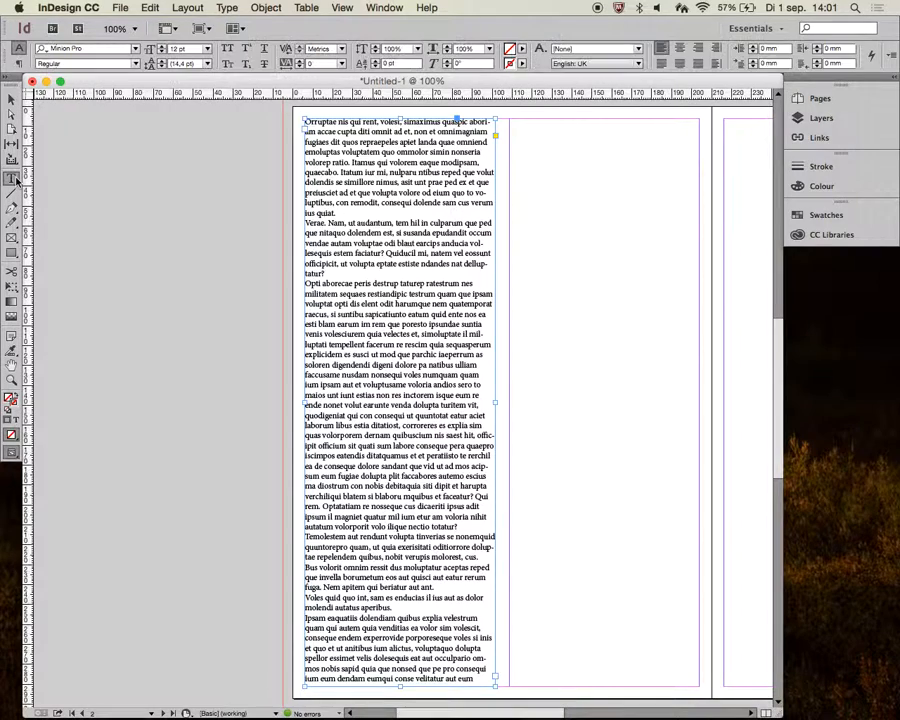
left_click_drag(517, 124, 699, 448)
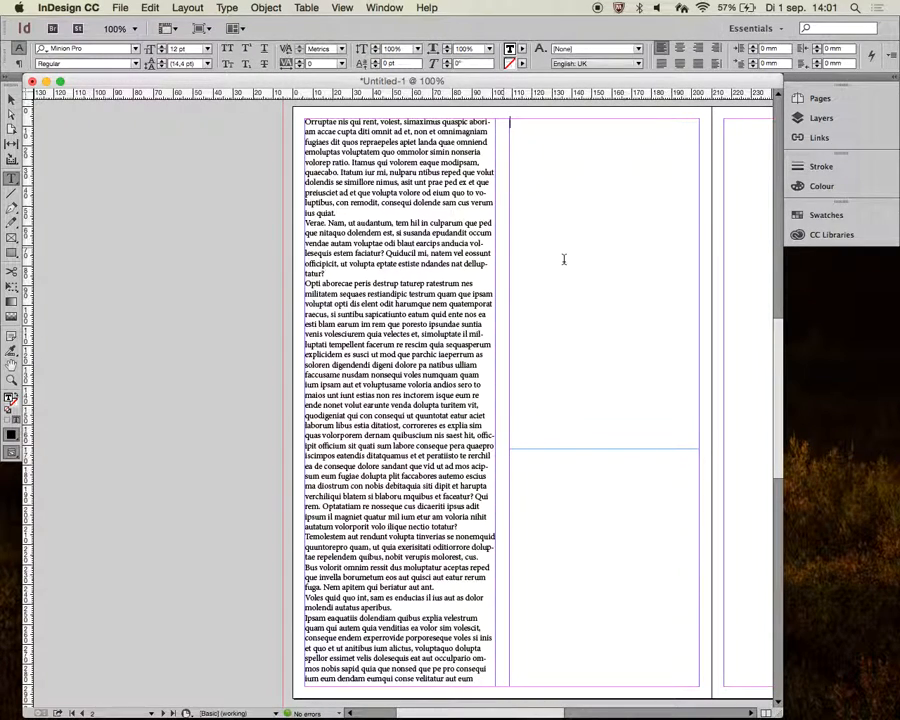
- Shorten the first text frame and thread its overflow text into the frame in the second column
left_click(13, 98)
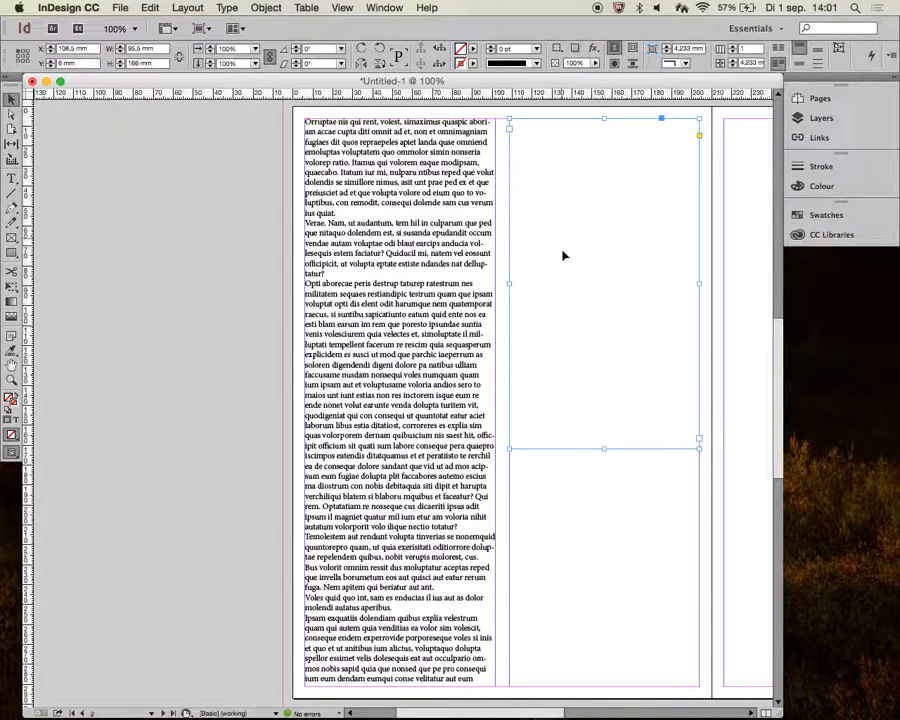
left_click(420, 403)
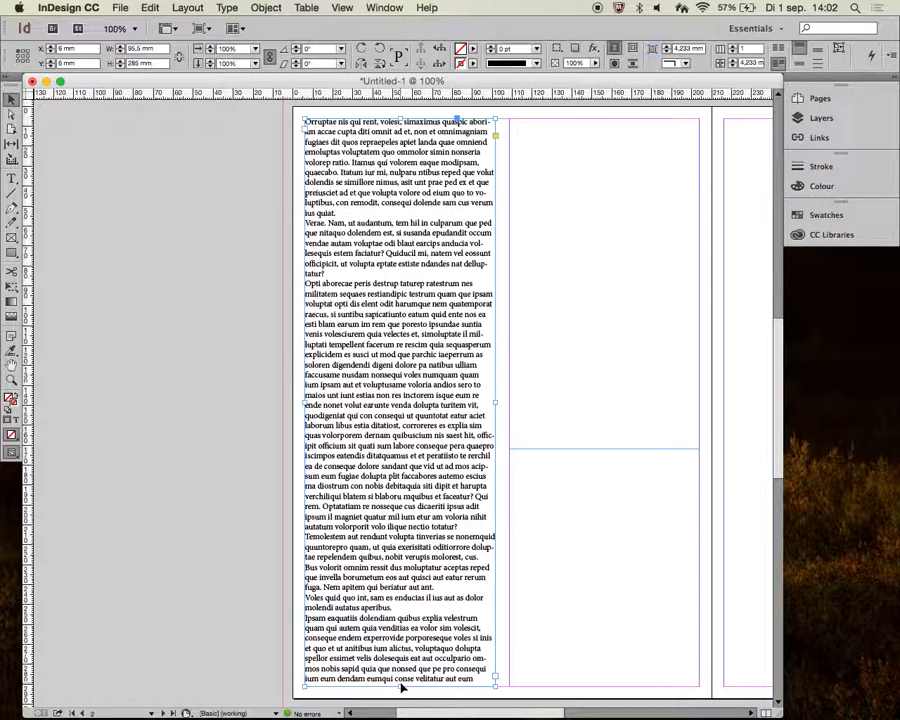
mouse_move(400, 686)
left_mouse_down()
mouse_move(450, 600)
mouse_move(476, 500)
mouse_move(422, 450)
left_mouse_up()
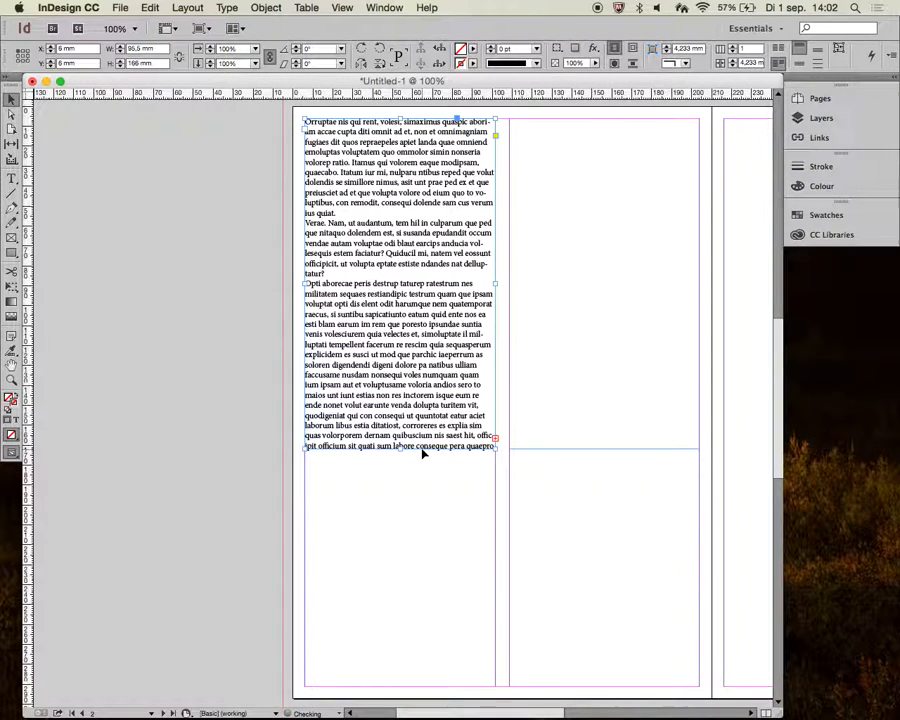
left_click(495, 440)
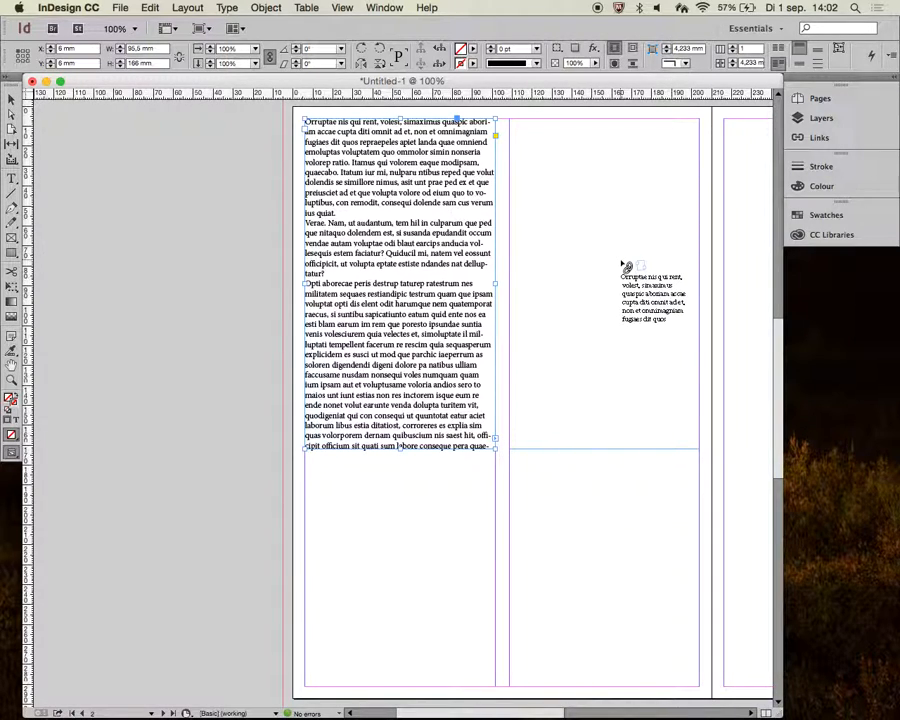
left_click(623, 262)
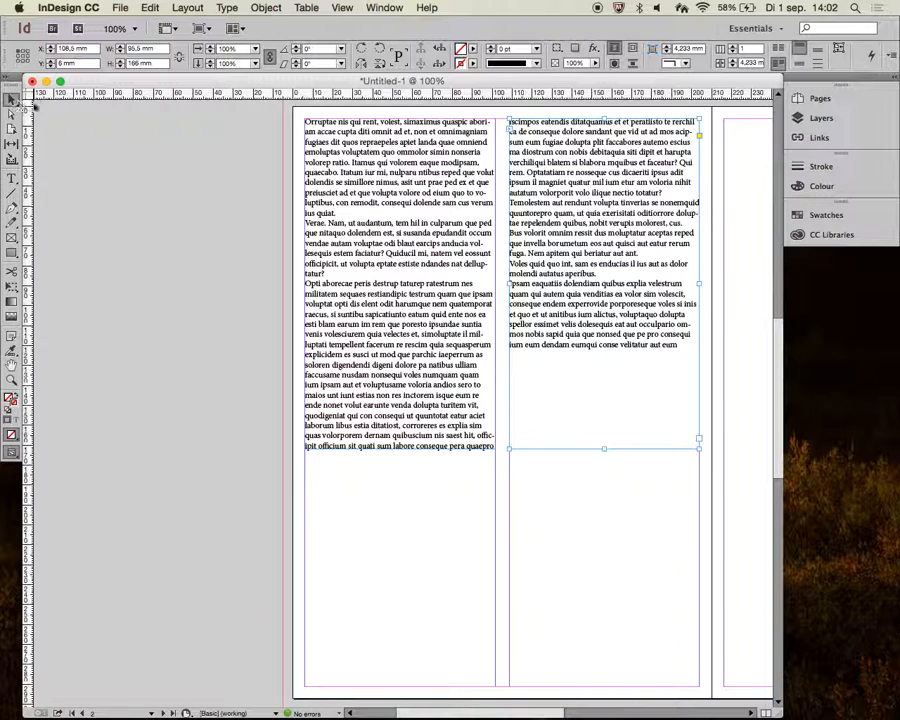
- Shorten the first text frame to about 138 mm high
left_click(346, 231)
left_click_drag(401, 447, 409, 397)
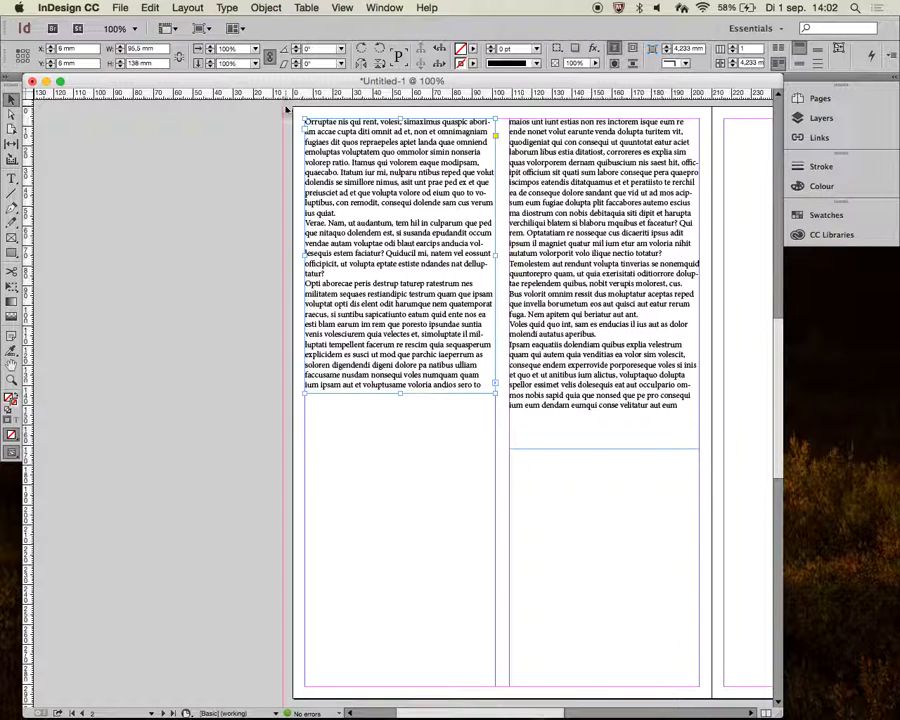
- Open the Character and Paragraph panels and place them beside the page
left_click(227, 8)
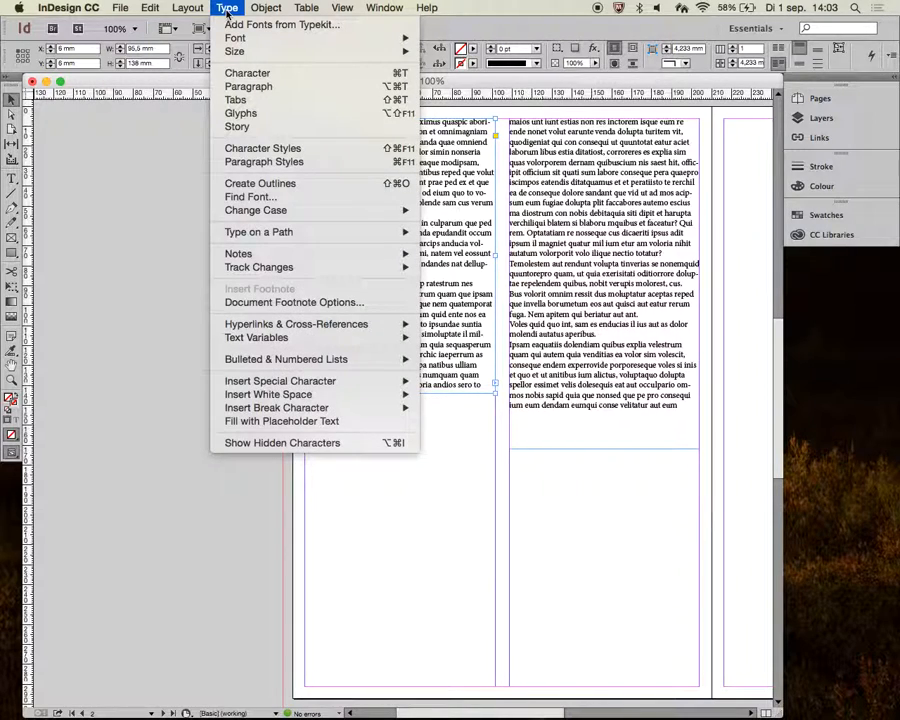
left_click(255, 77)
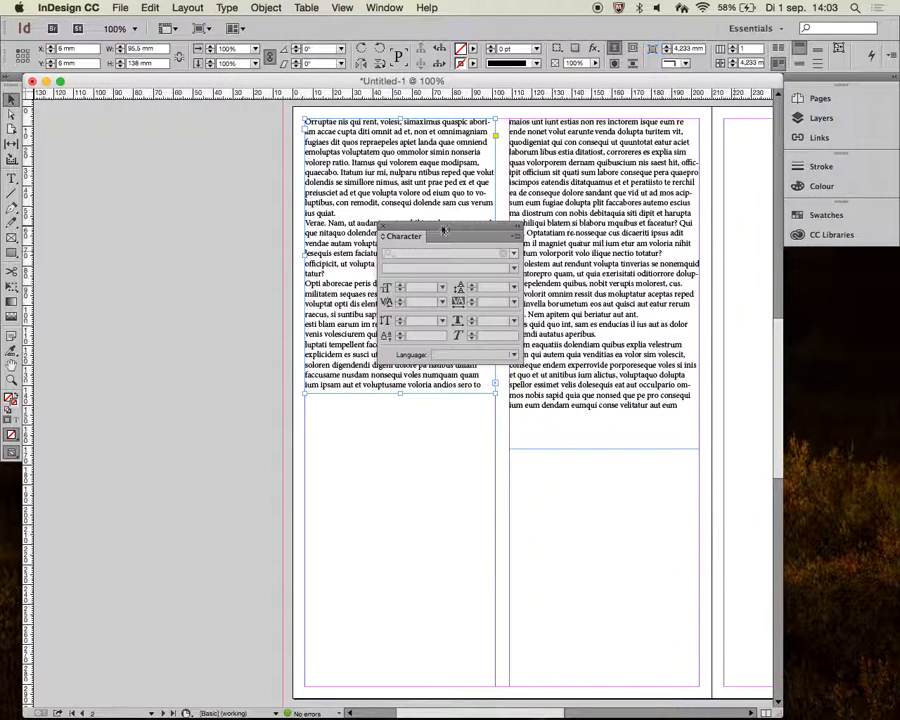
left_click_drag(450, 234, 147, 162)
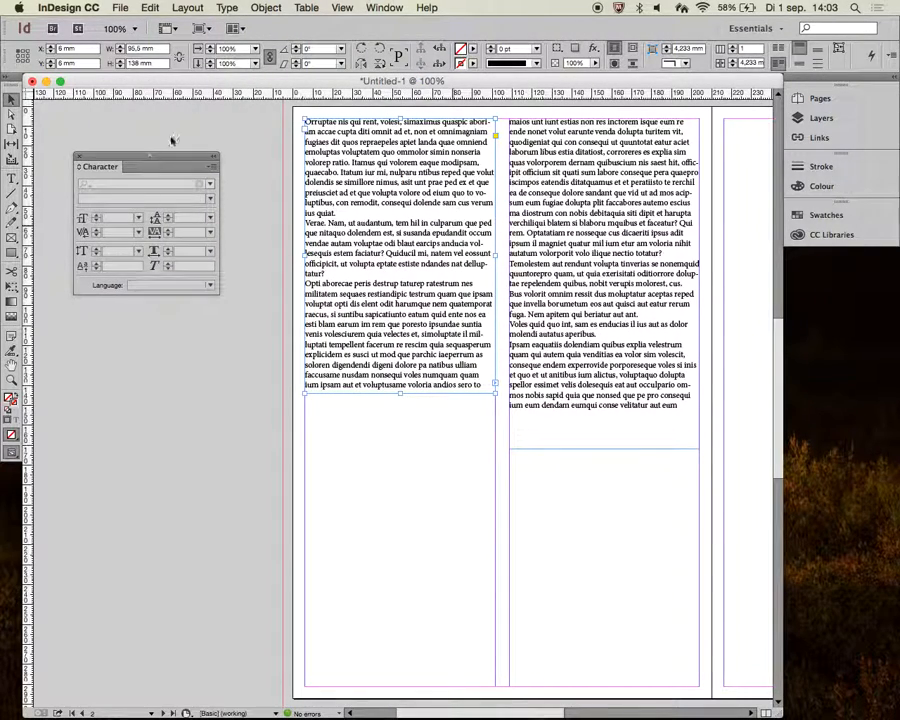
left_click(227, 7)
left_click(242, 86)
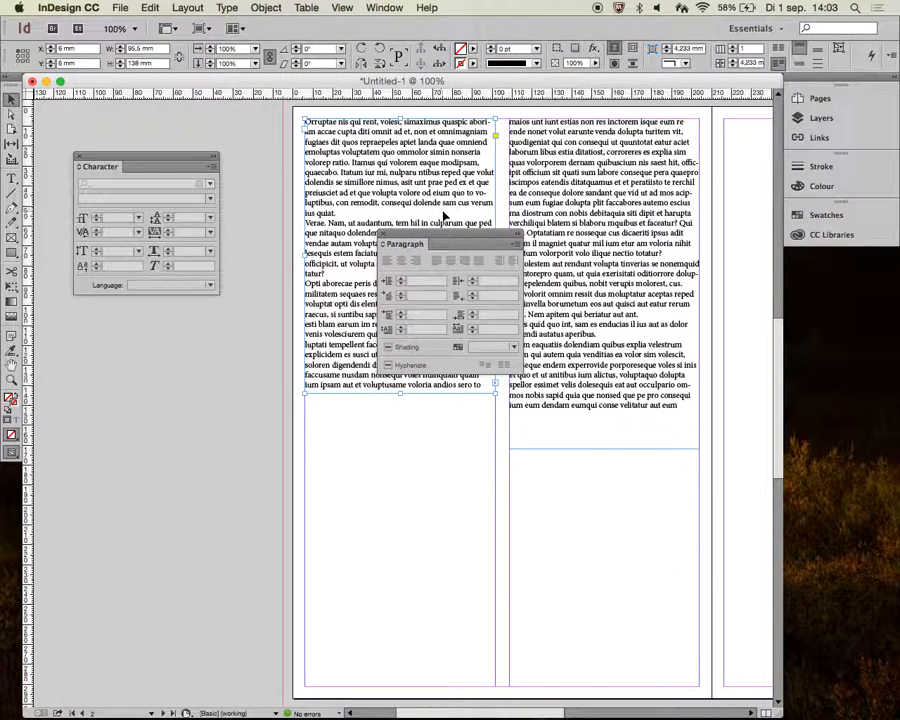
left_click_drag(449, 241, 144, 306)
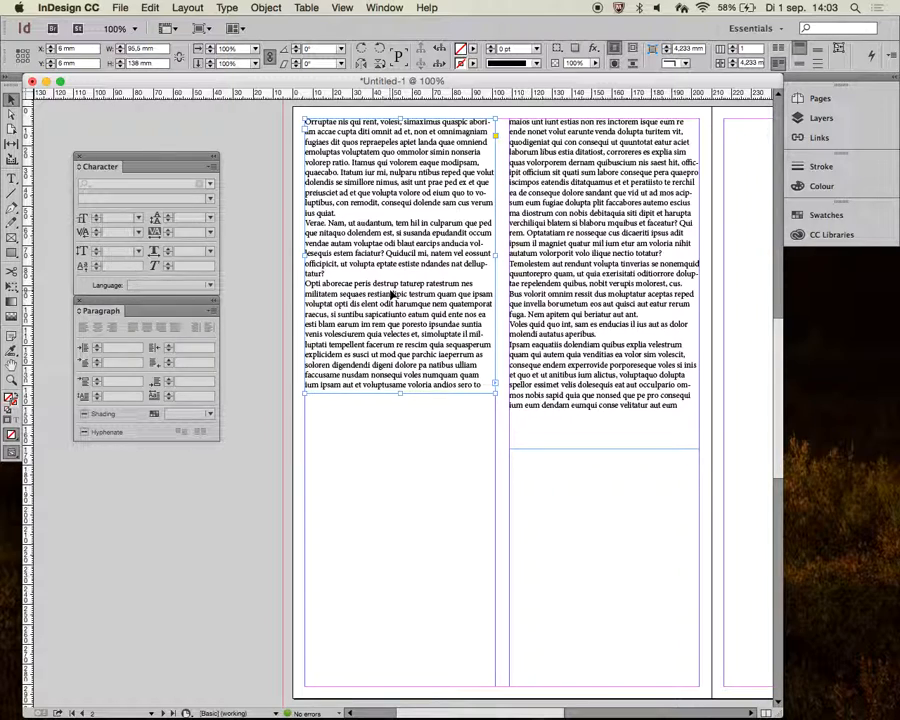
- Justify the threaded story's text with the last line aligned left
double_click(392, 290)
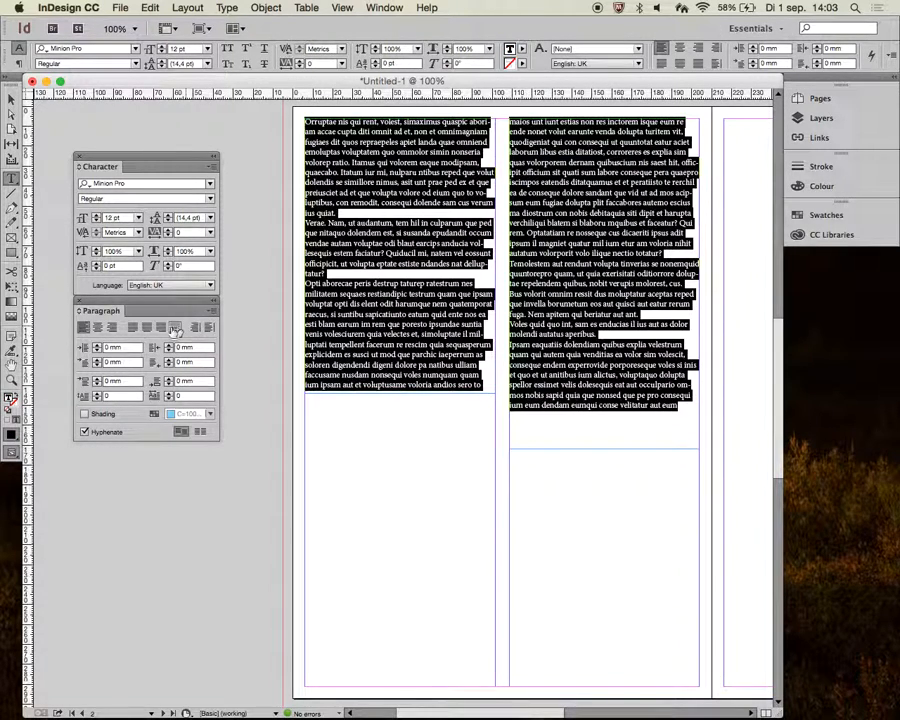
left_click(175, 327)
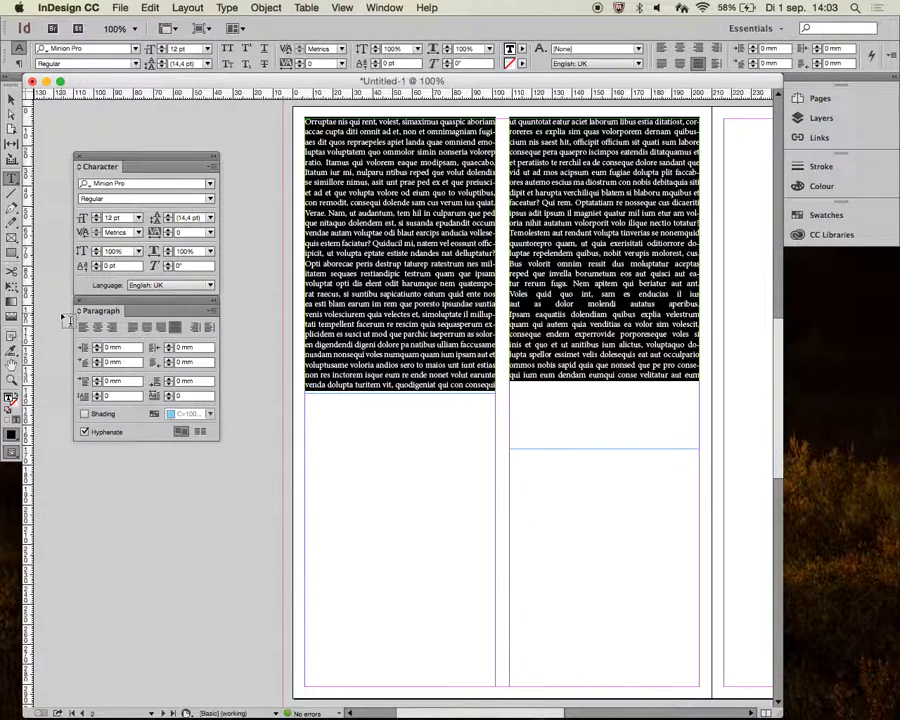
left_click(11, 99)
left_click(337, 489)
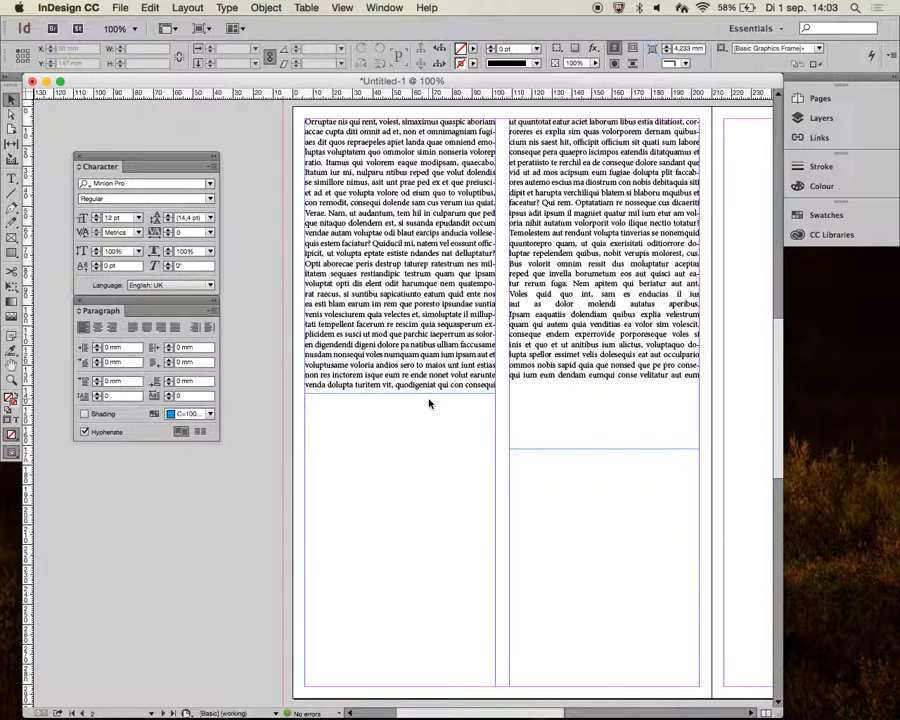
- Draw a circle about 64 mm across straddling the left page's outer edge and fill it with Black
left_click(13, 255)
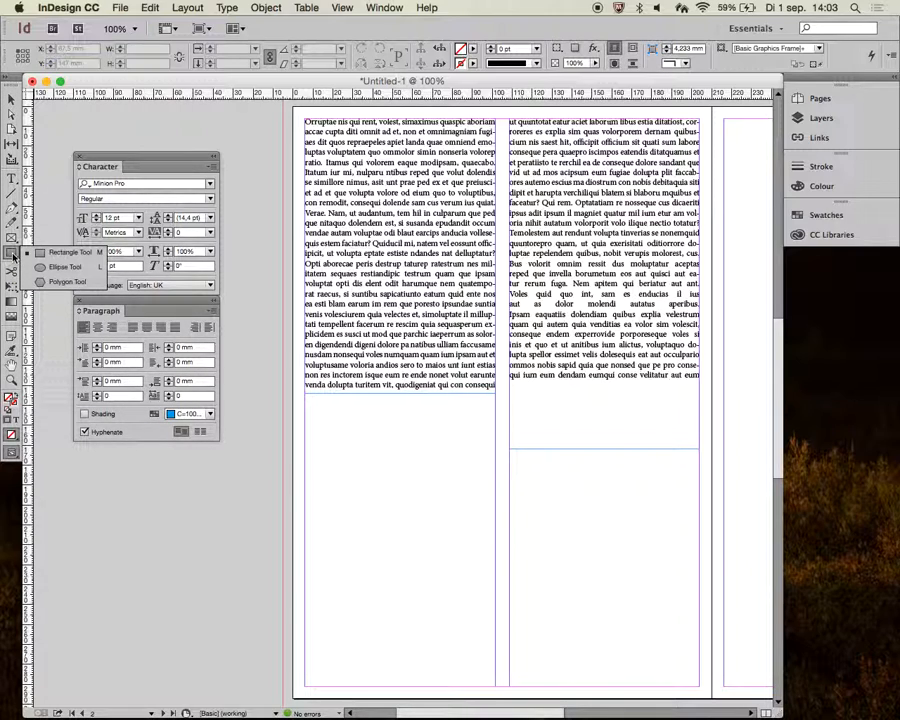
left_click(88, 268)
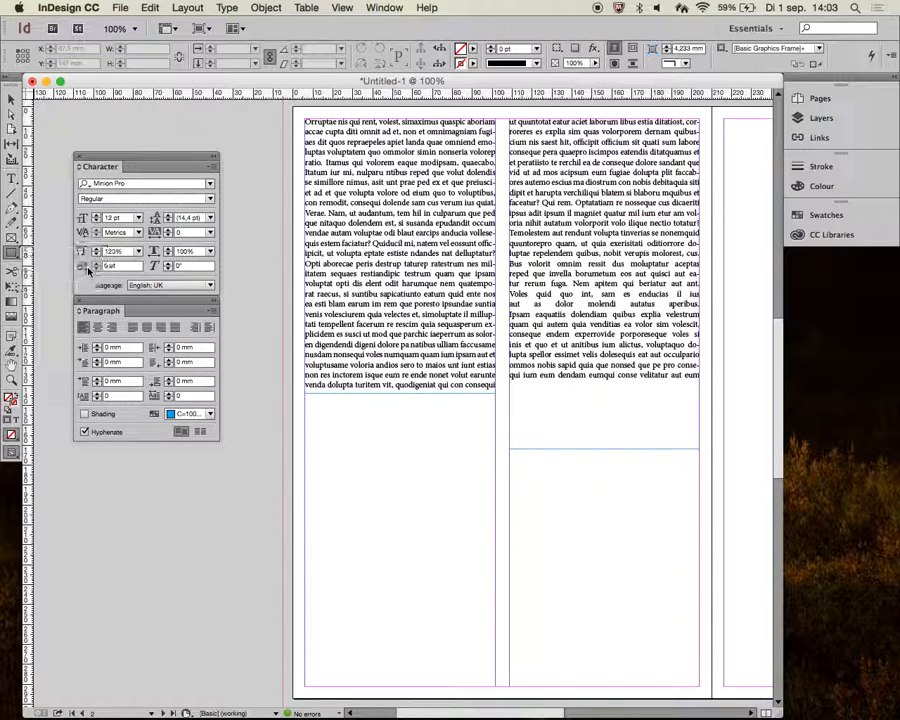
left_click_drag(241, 454, 369, 325)
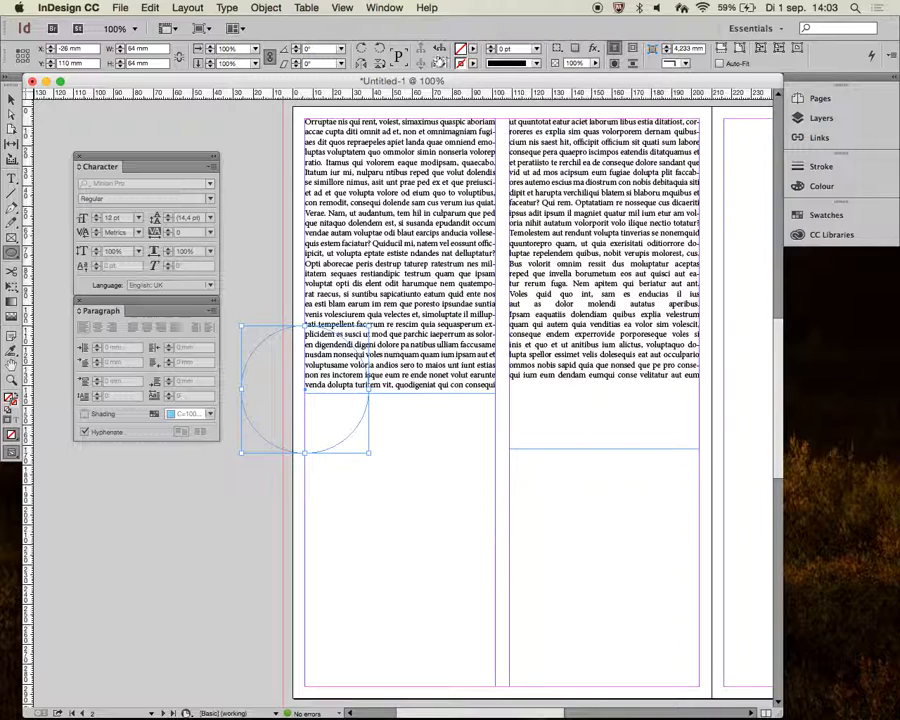
left_click(470, 50)
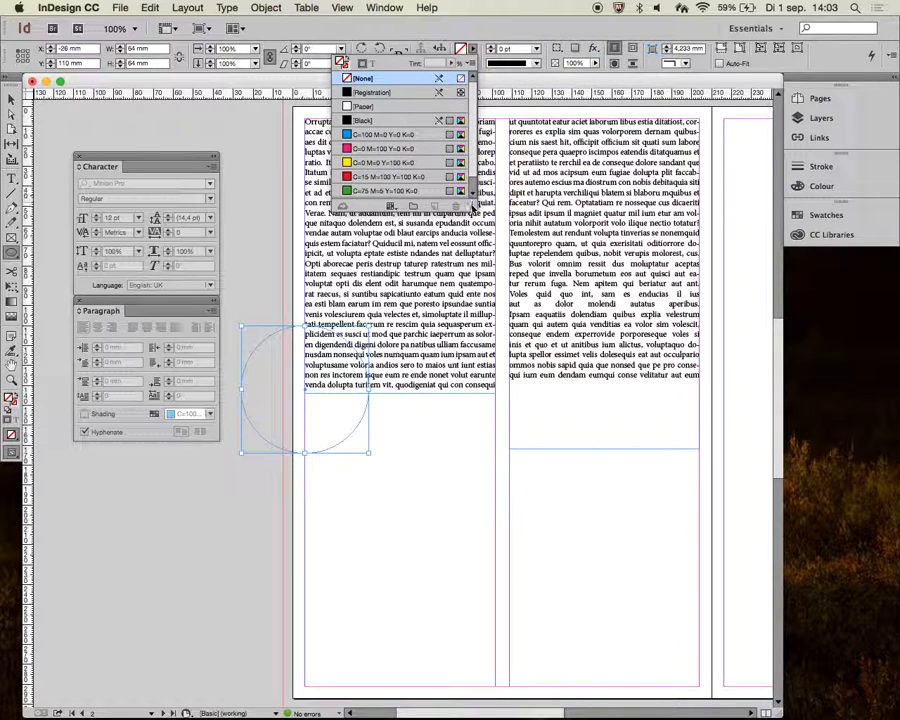
left_click(383, 120)
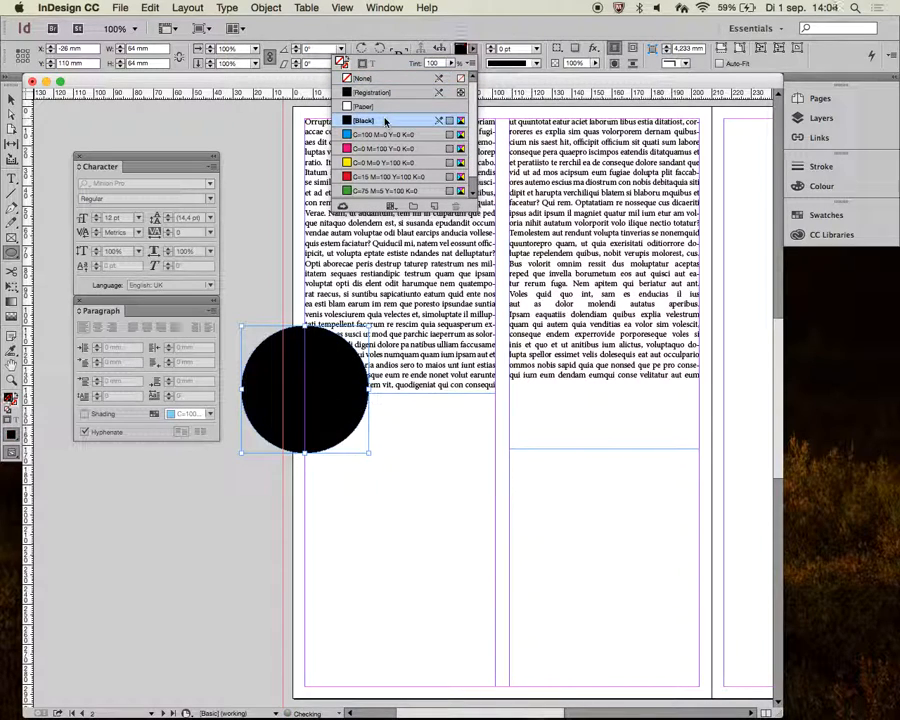
left_click(11, 101)
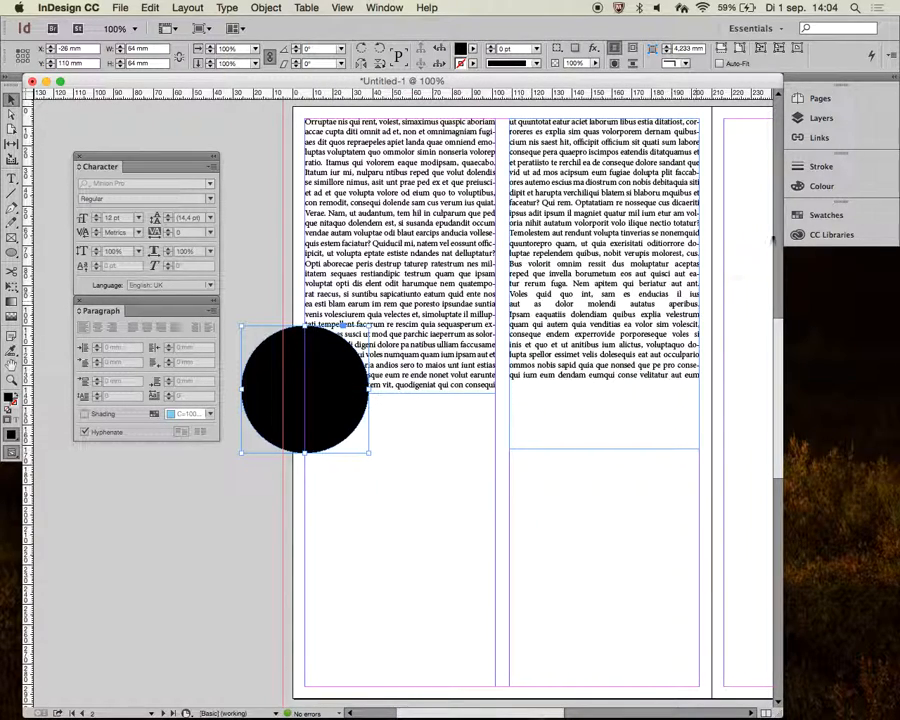
- Apply a text wrap around the circle's object shape with a 5 mm offset
left_click(383, 8)
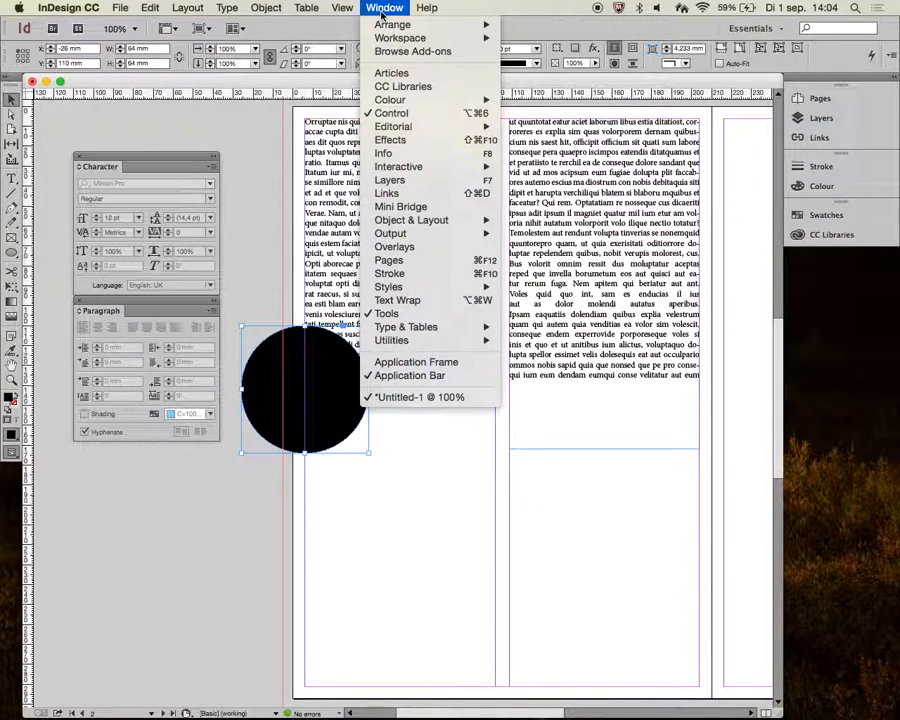
left_click(463, 302)
left_click_drag(467, 225, 166, 457)
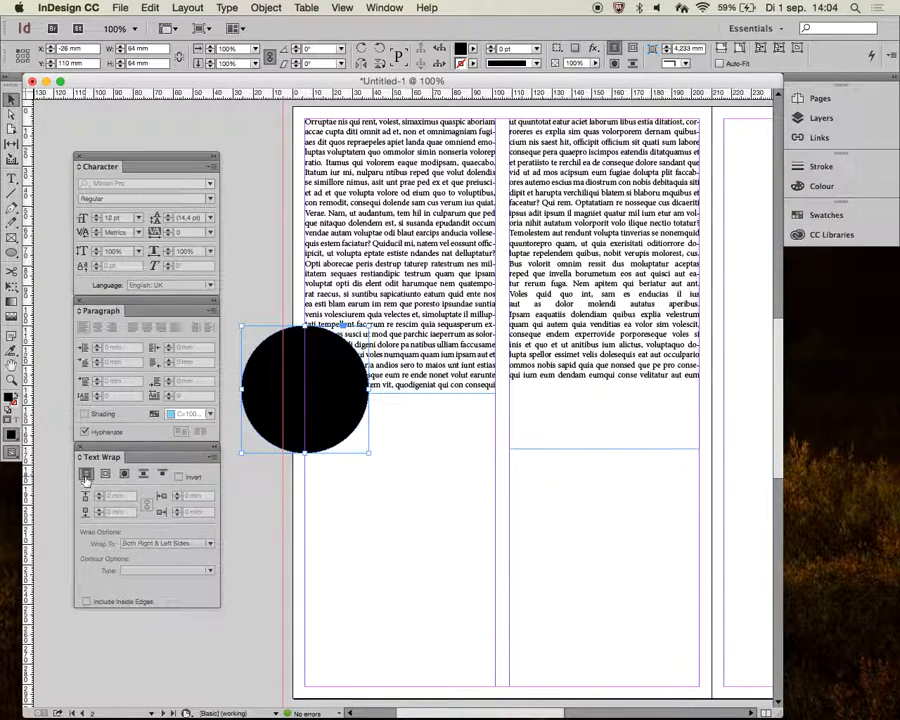
left_click(105, 476)
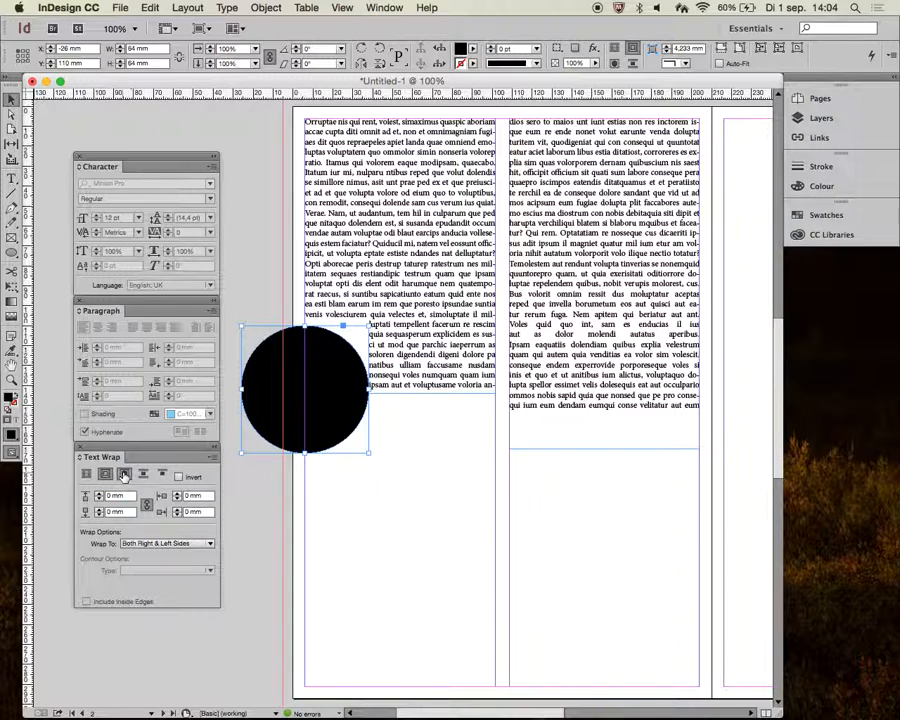
left_click(124, 475)
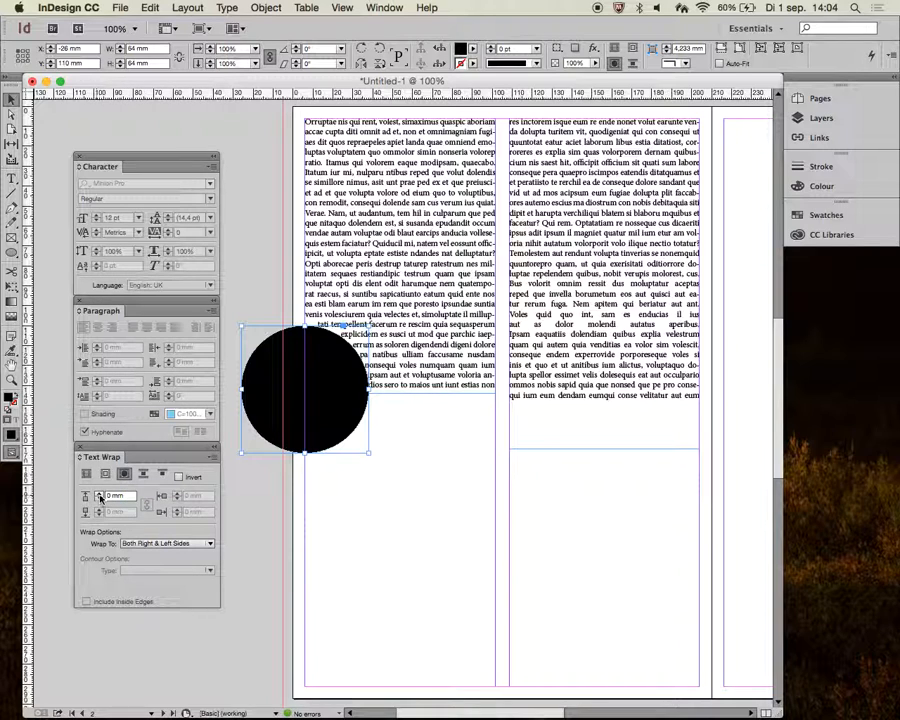
left_click(99, 494)
left_click(99, 494)
left_click(99, 494)
left_click(99, 494)
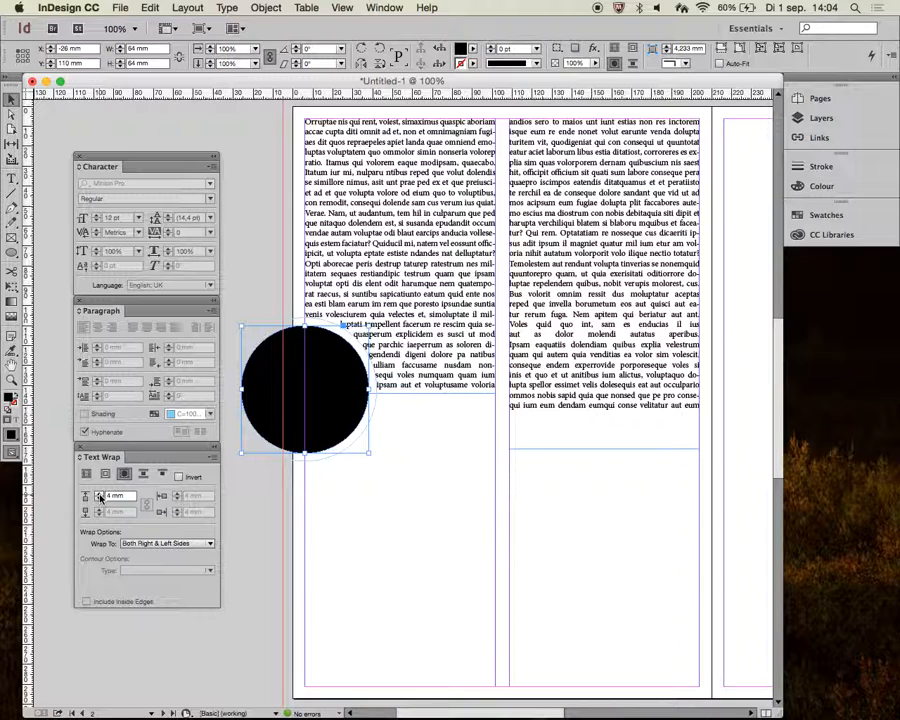
left_click(99, 494)
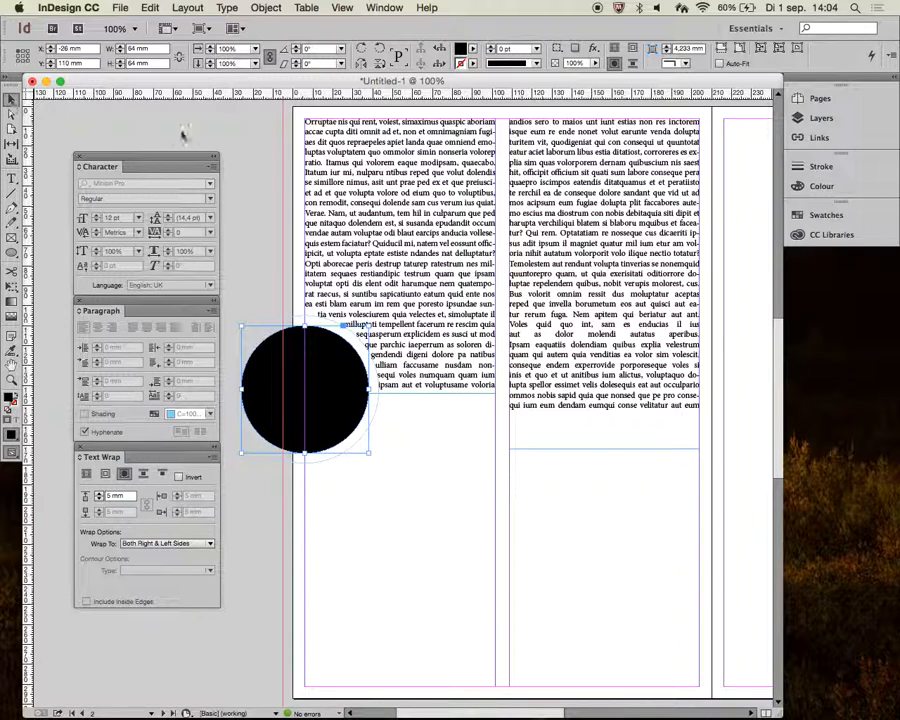
- Nudge the first text frame down the page to leave space above it for a heading
left_click(420, 188)
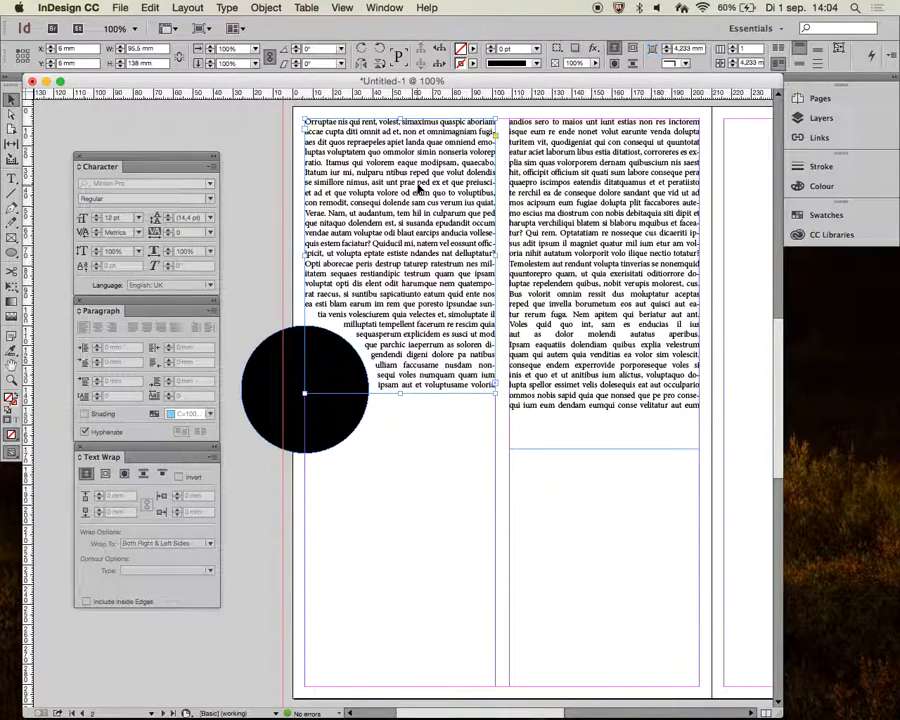
key("Down")
key("Down")
key("Down")
key("Down")
key("Down")
key("Down")
key("Down")
key("Down")
key("Down")
key("Down")
key("Down")
key("Down")
key("Down")
key("Down")
key("Down")
key("Down")
key("Down")
key("Down")
key("Down")
key("Down")
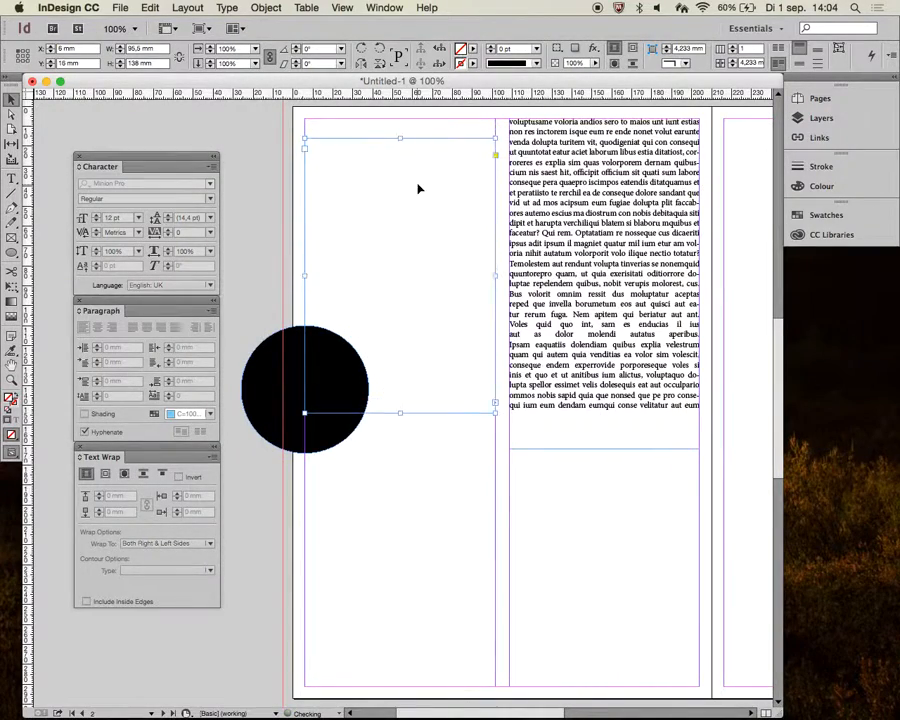
key("Down")
key("Down")
key("Down")
key("Down")
key("Down")
key("Down")
key("Down")
key("Down")
key("Down")
key("Down")
key("Down")
key("Down")
key("Down")
key("Down")
key("Down")
key("Down")
key("Down")
key("Down")
key("Down")
key("Down")
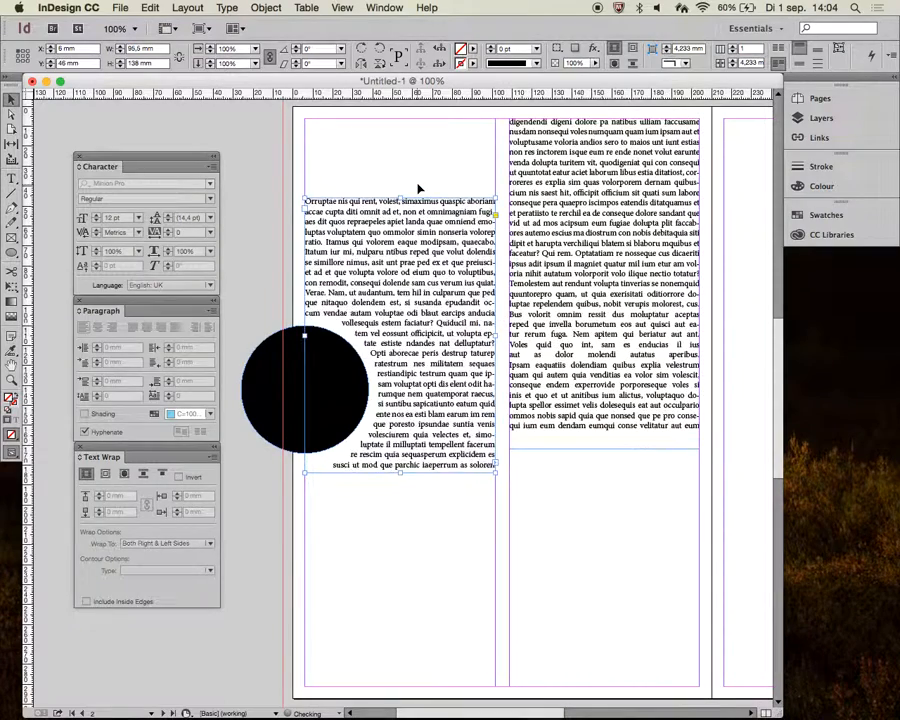
key("shift+Down")
key("shift+Down")
left_click(222, 123)
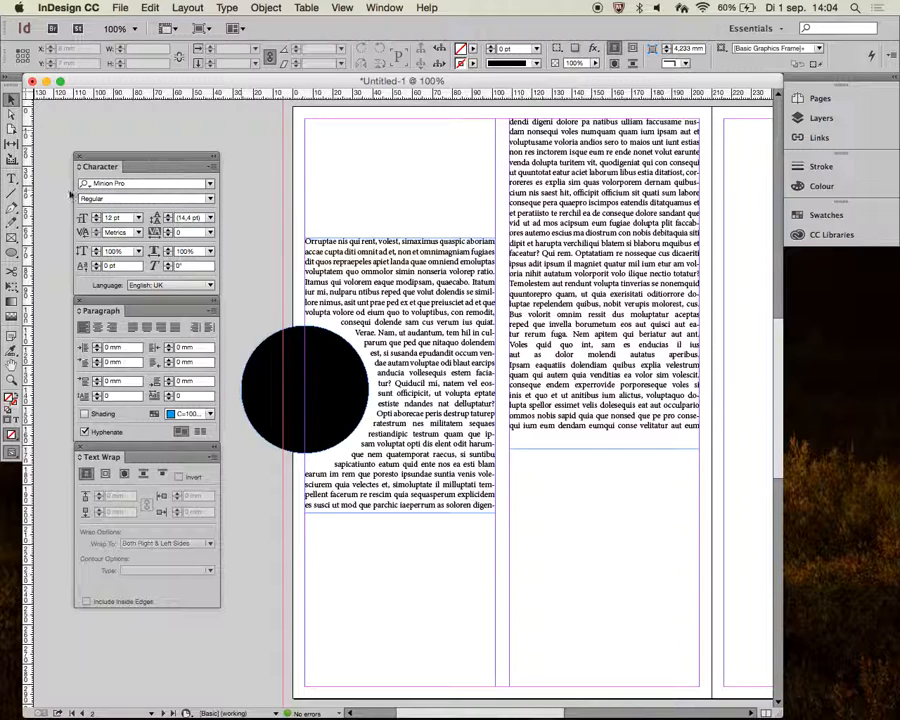
- Draw a heading text frame about 25 mm high atop the first column and enter TITLE OF SOMETHING
key("t")
left_click_drag(312, 123, 496, 168)
type("Th")
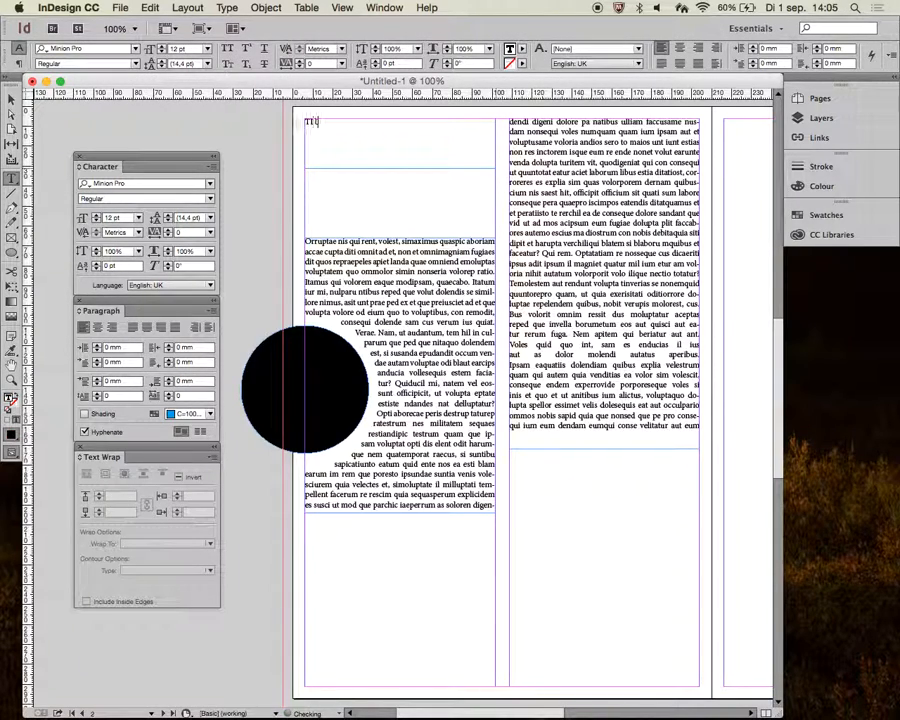
type("TLE OF SOMETHING")
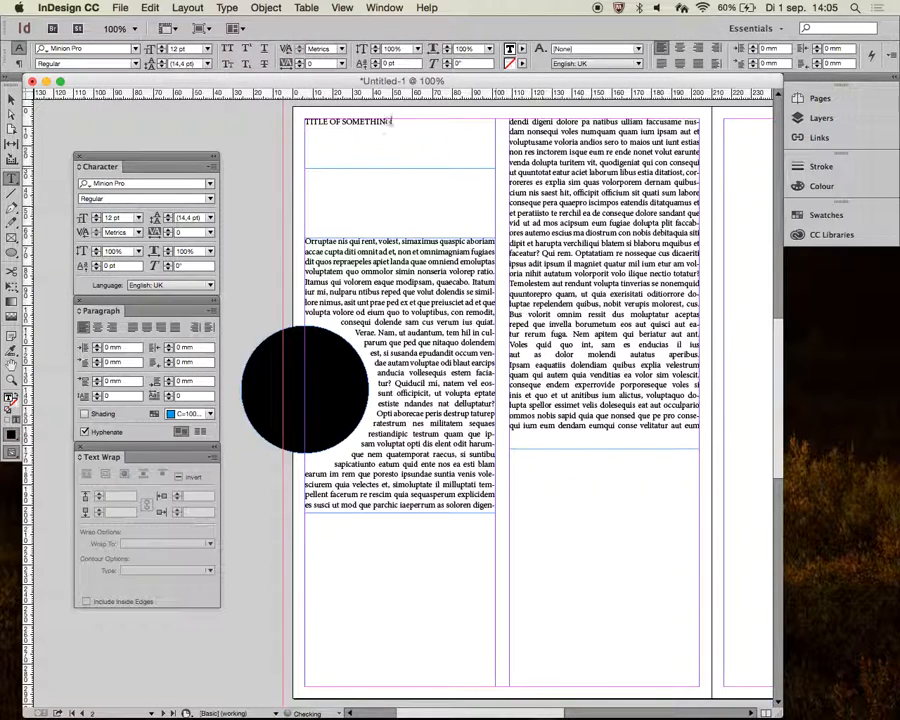
- Set the heading's font size to 25 pt
left_click(11, 99)
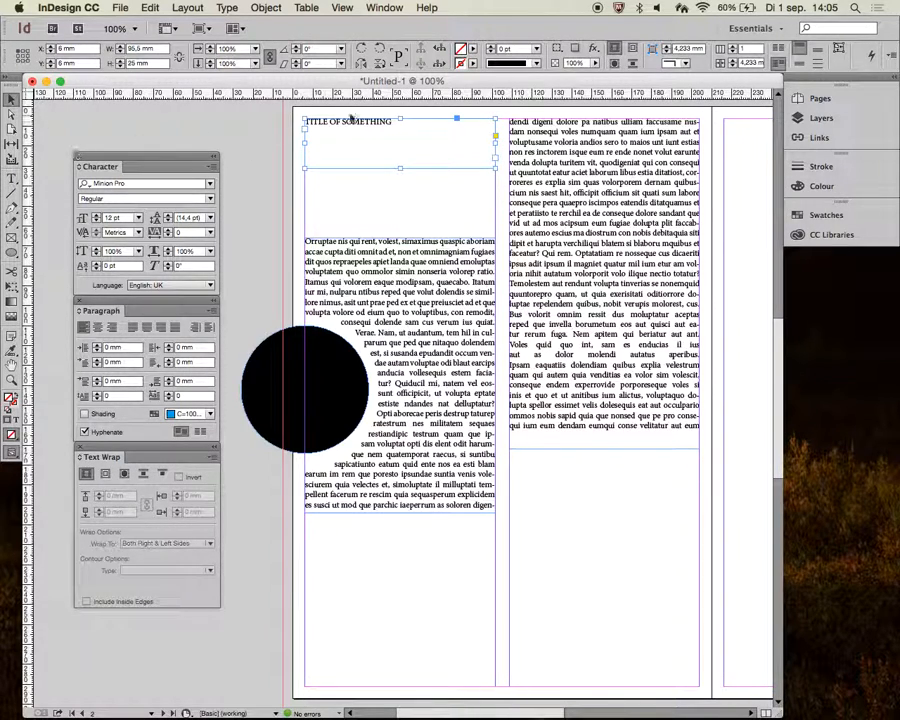
left_click(97, 217)
key("Up")
key("Up")
key("Up")
key("Up")
key("Up")
key("Up")
key("Up")
key("Up")
key("Up")
key("Up")
key("Up")
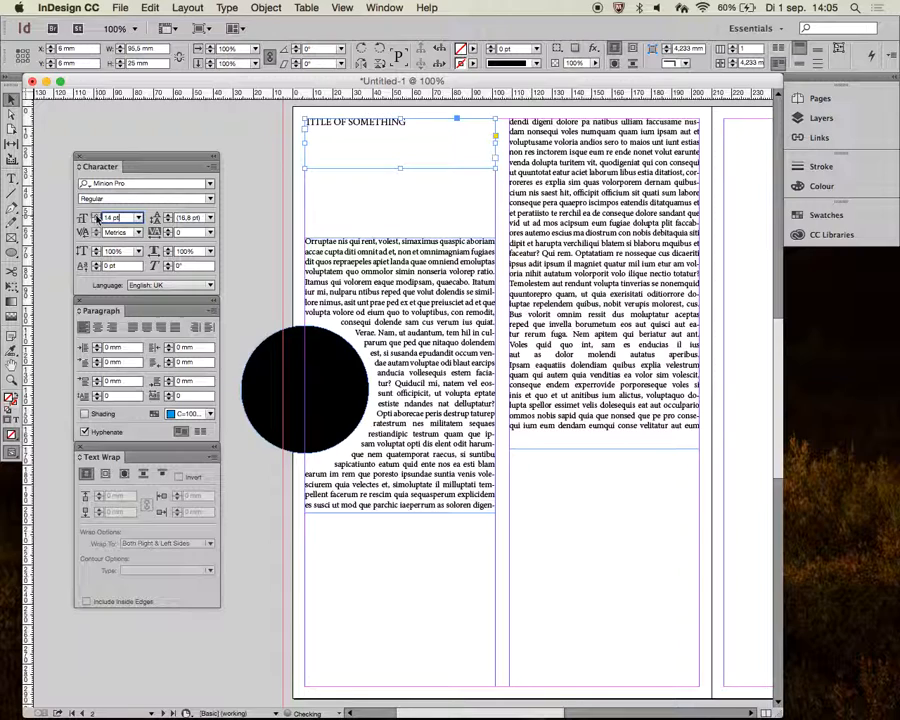
key("Up")
key("Up")
key("Up")
key("Up")
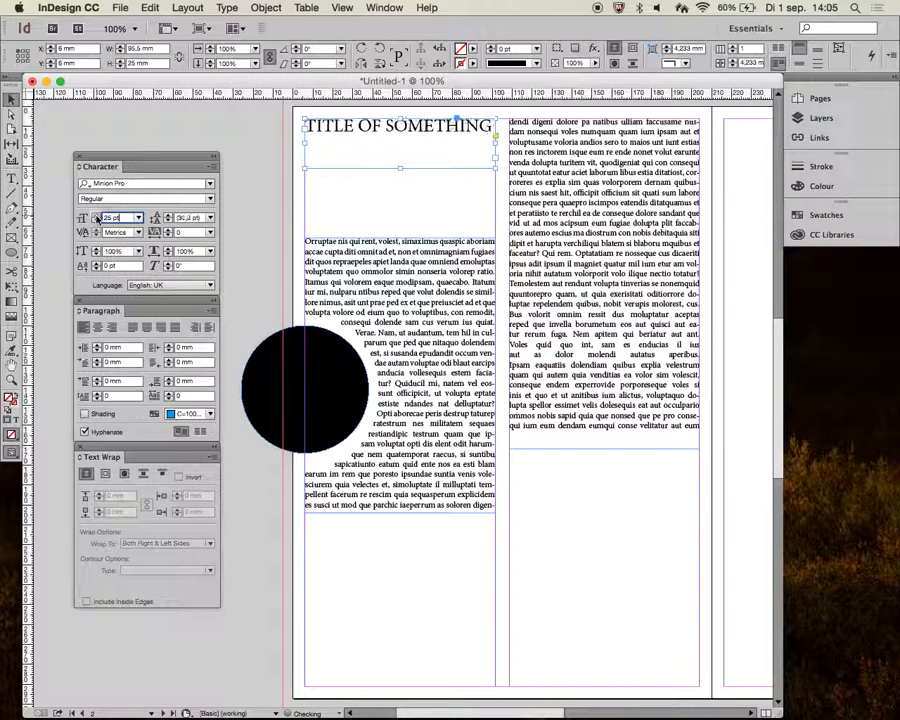
- Widen the heading frame across both columns to 198 mm and raise the heading's font size to 53 pt
key("Up")
key("Up")
key("Up")
key("Up")
key("Up")
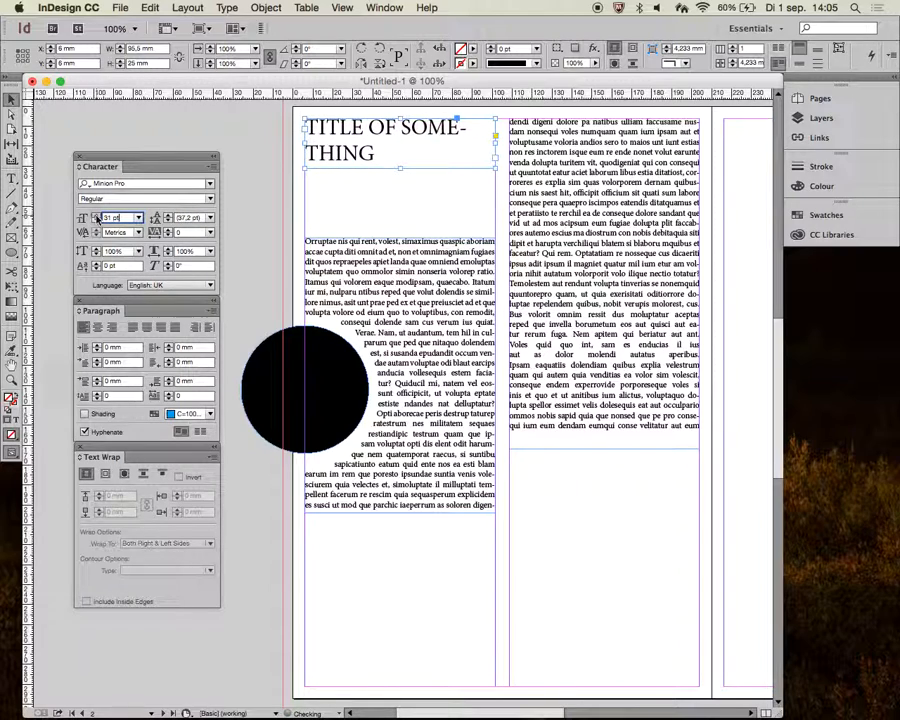
left_click_drag(496, 170, 702, 172)
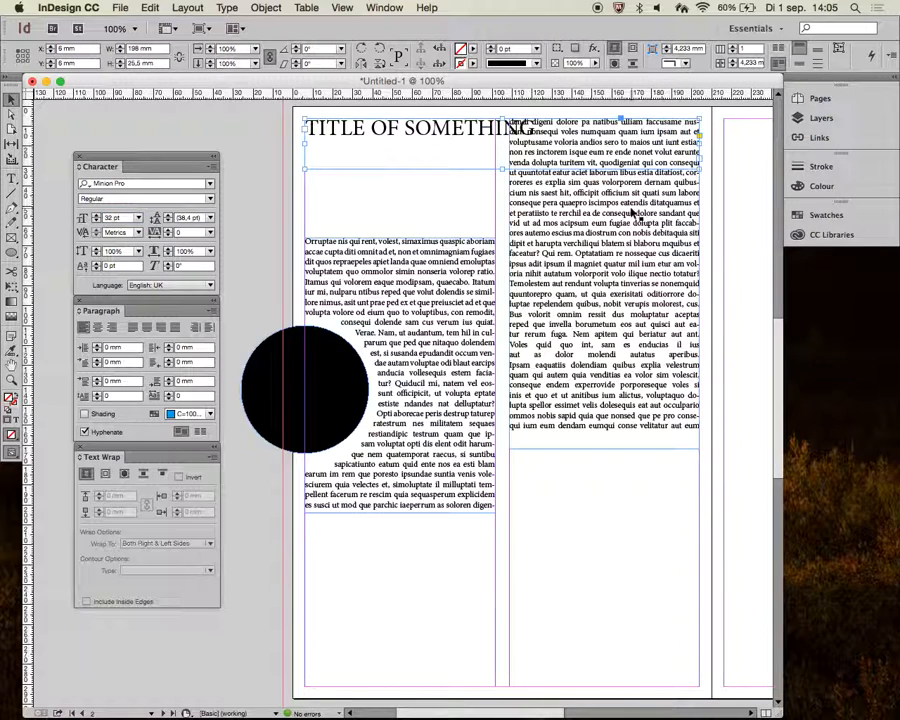
key("Up")
key("Up")
key("Up")
key("Up")
key("Up")
key("Up")
key("Up")
key("Up")
key("Up")
key("Up")
key("Up")
key("Up")
key("Up")
key("Up")
key("Up")
key("Up")
key("Up")
key("Up")
key("Up")
key("Up")
key("Up")
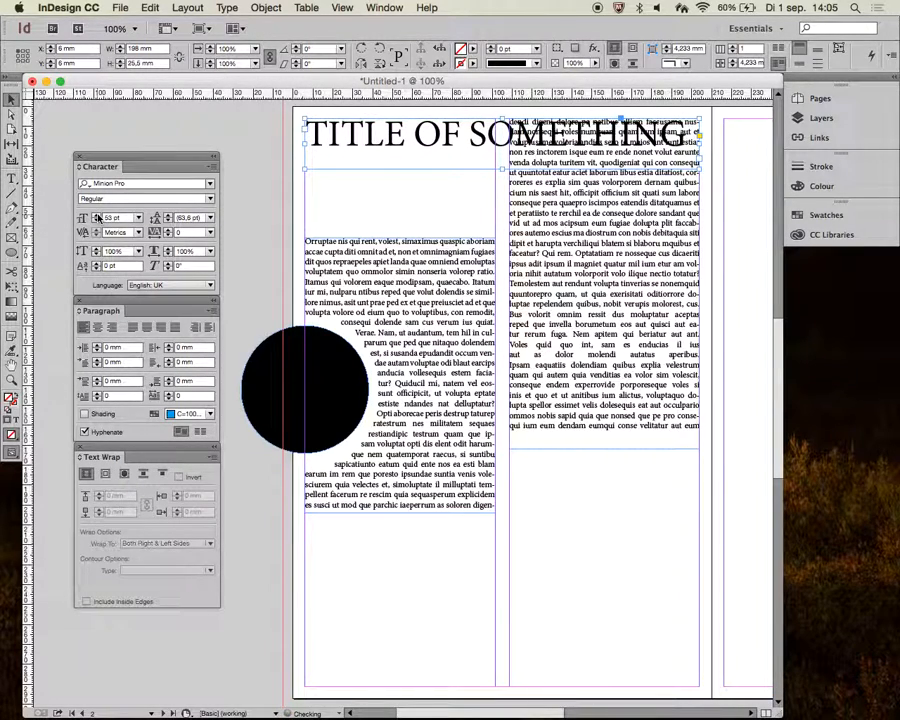
- Nudge the second-column text frame down to a Y position of 26 mm, below the heading
left_click(593, 233)
key("shift+Down")
key("shift+Down")
key("shift+Down")
key("shift+Down")
key("shift+Down")
key("shift+Down")
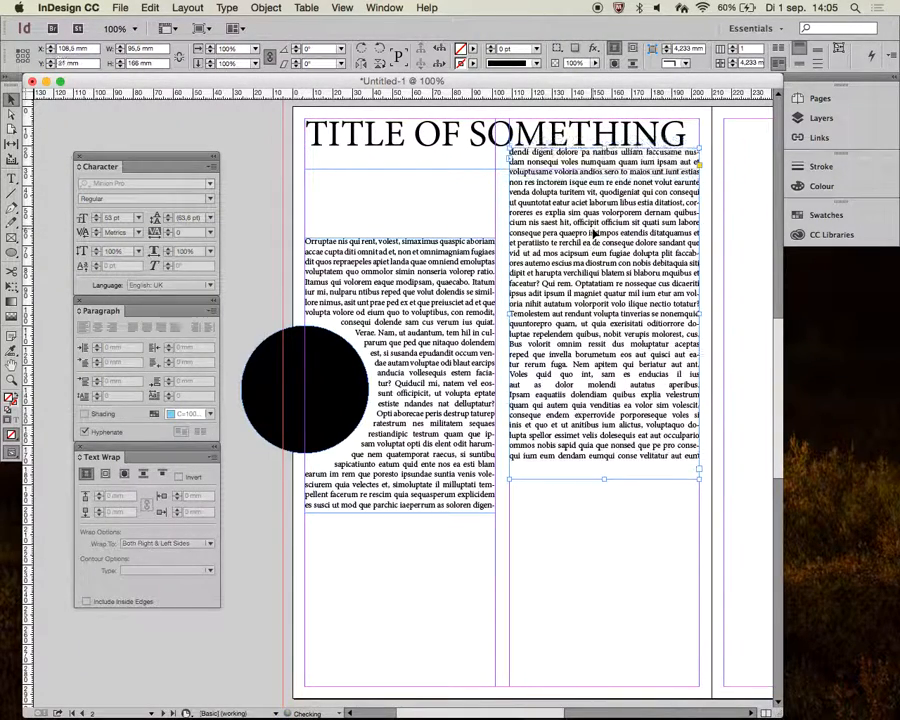
- Reduce the heading frame's height to 20 mm and justify the heading across the full frame width
left_click(481, 171)
left_click_drag(502, 171, 502, 156)
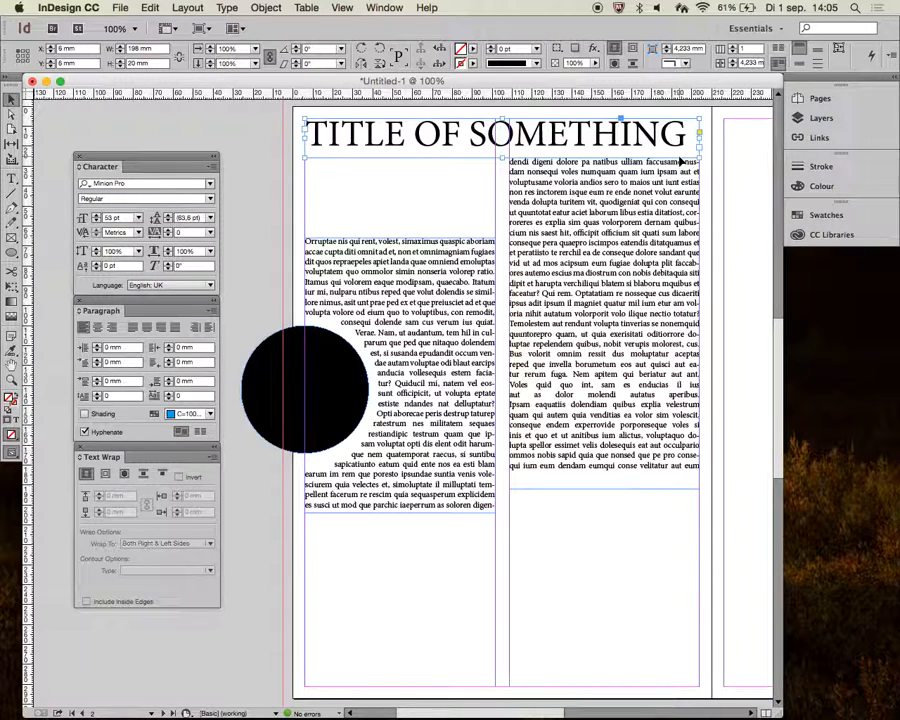
left_click(97, 328)
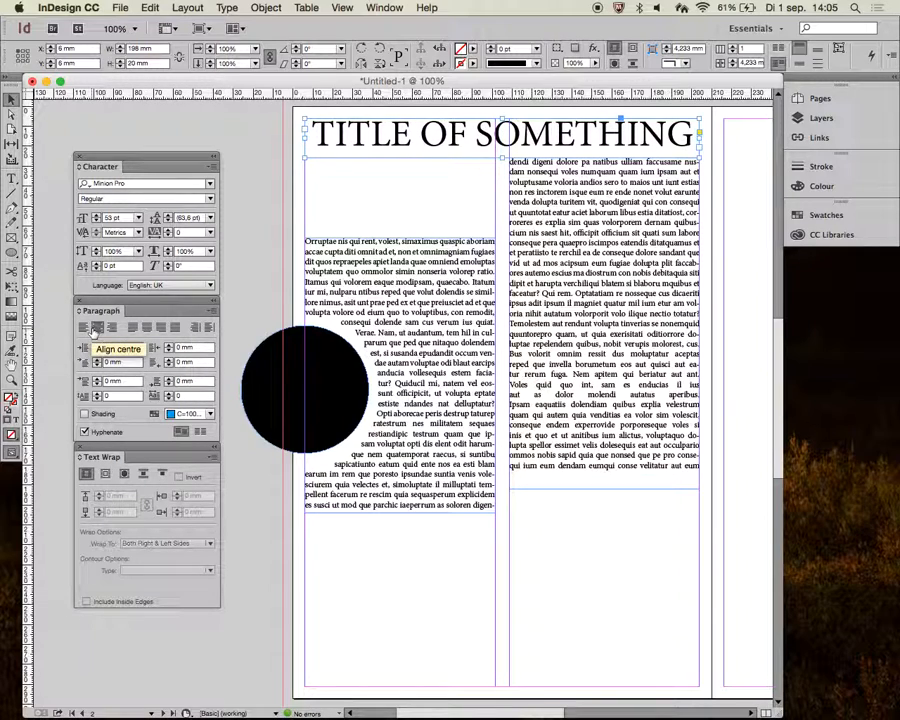
left_click(172, 329)
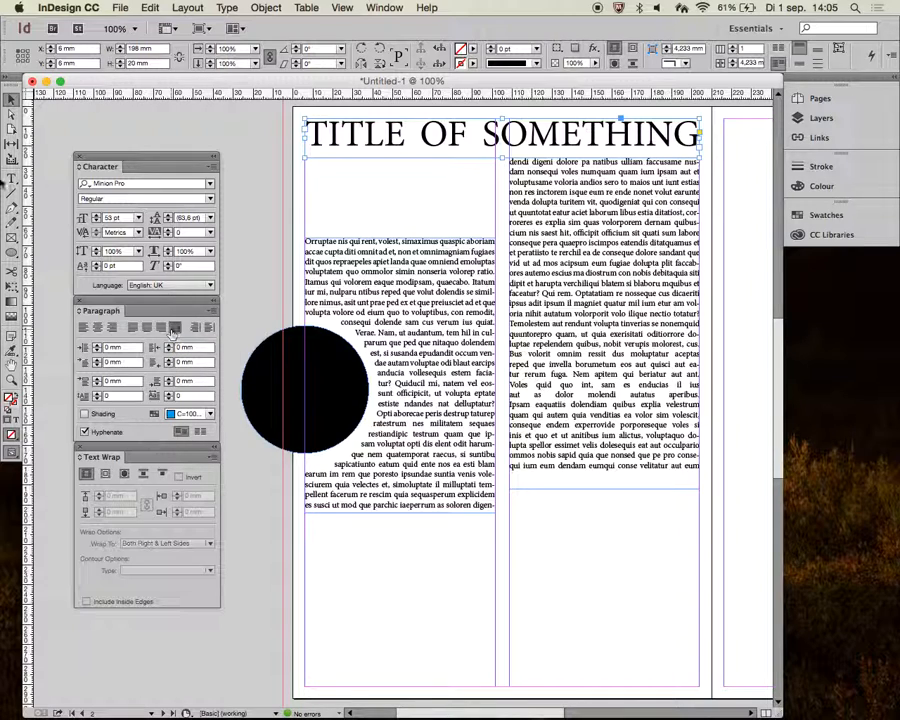
- Toggle between preview and normal screen modes, with guides hidden and shown, to examine the spread layout
left_click(174, 118)
key("w")
key("w")
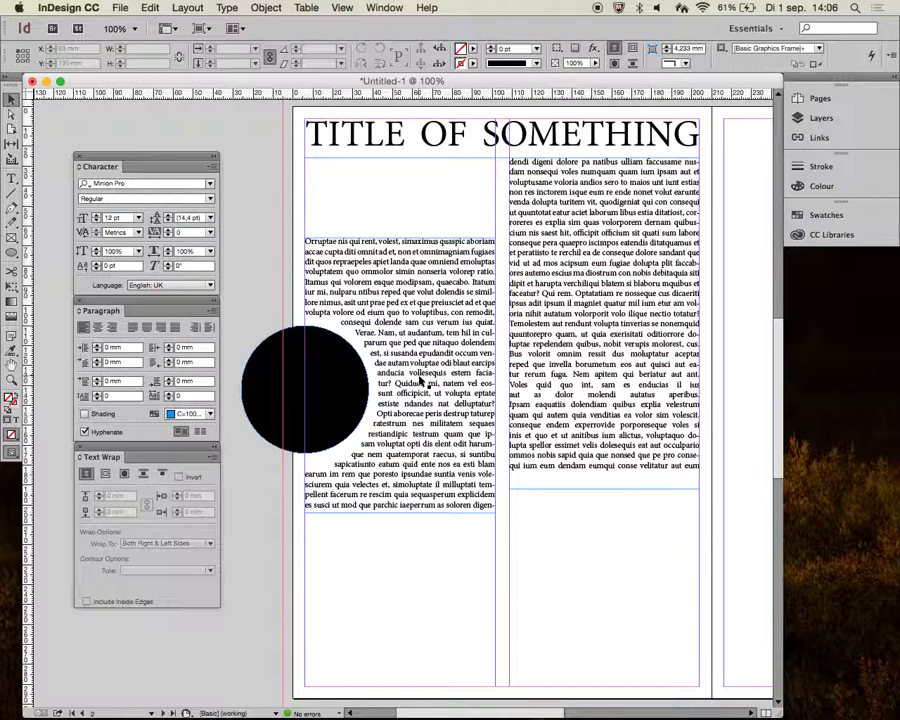
key("w")
key("w")
key("super+semicolon")
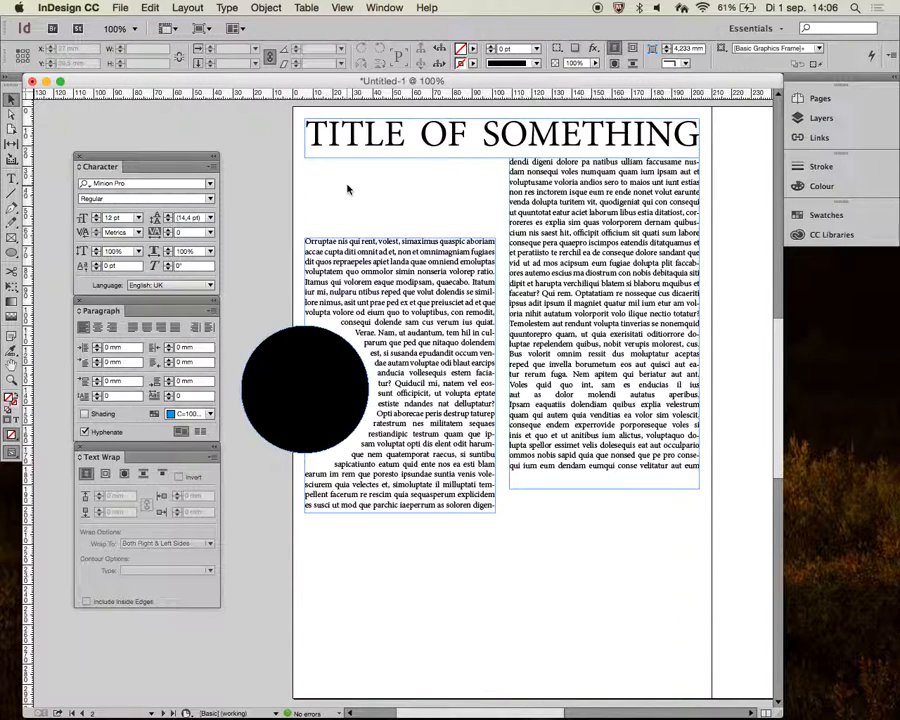
key("w")
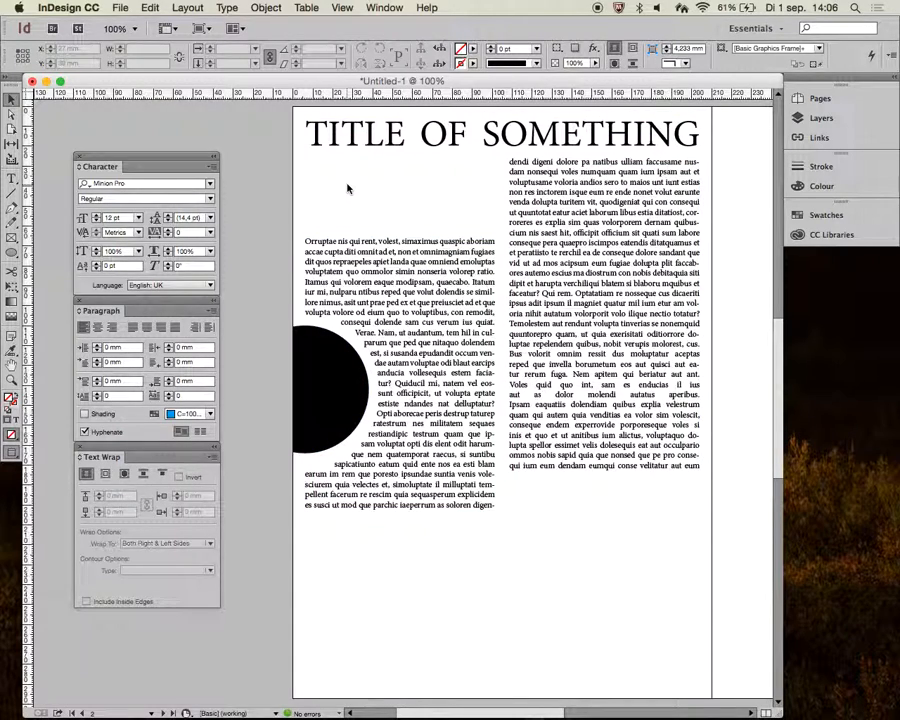
key("w")
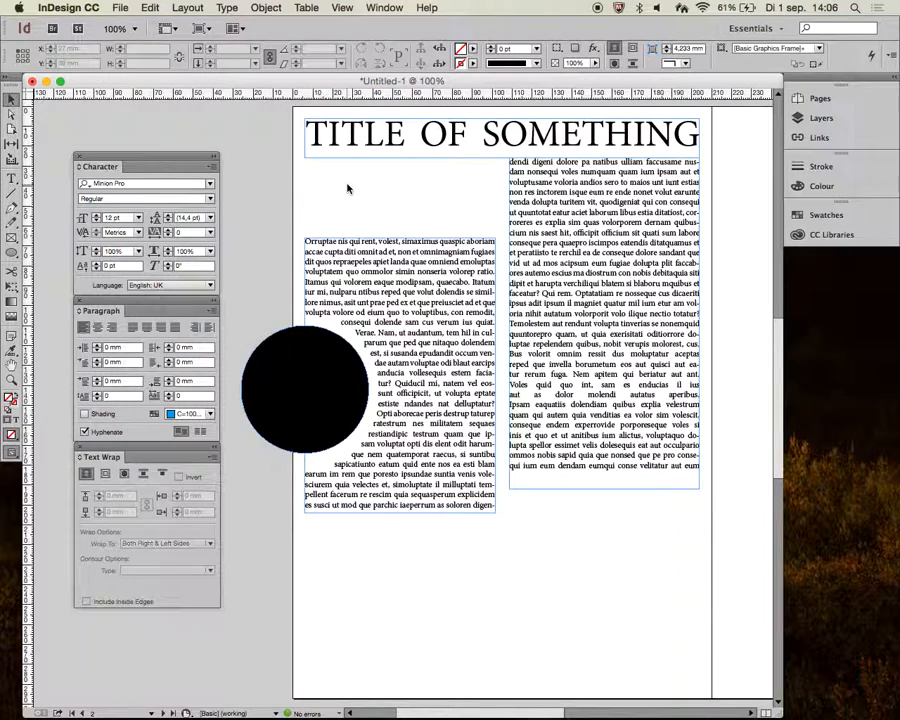
key("w")
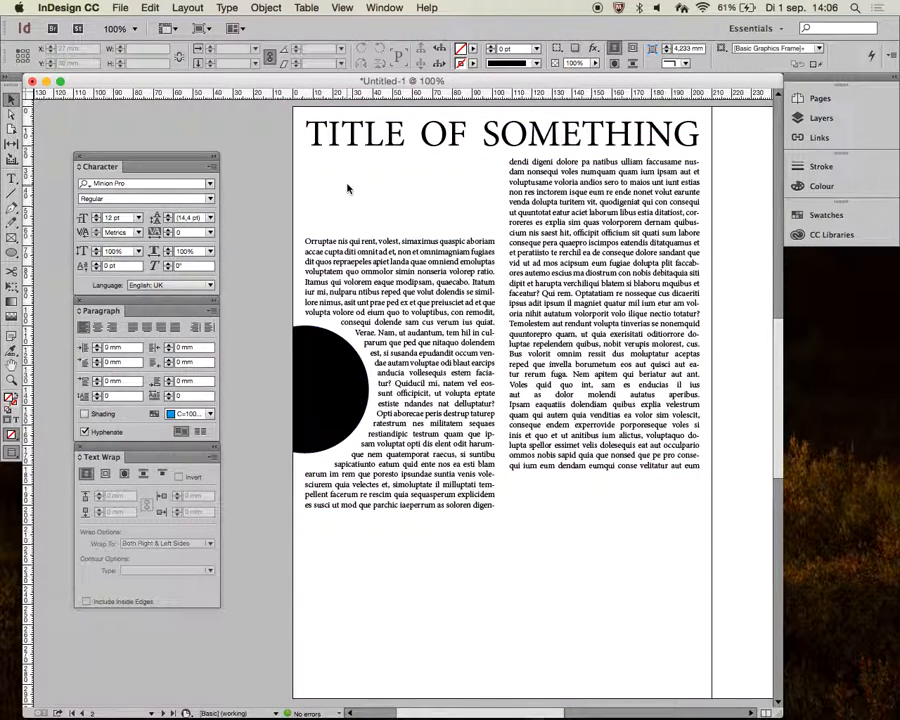
key("w")
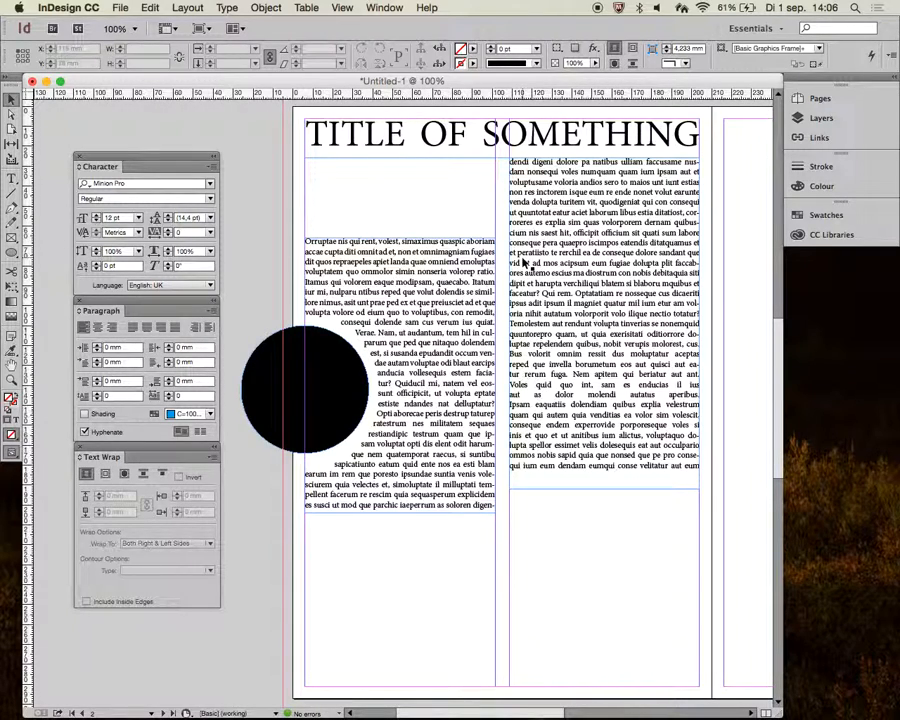
- Switch to the browser, search Google Images for pizza, and open the full-size Wikipedia hot pizza image
key("ctrl+Right")
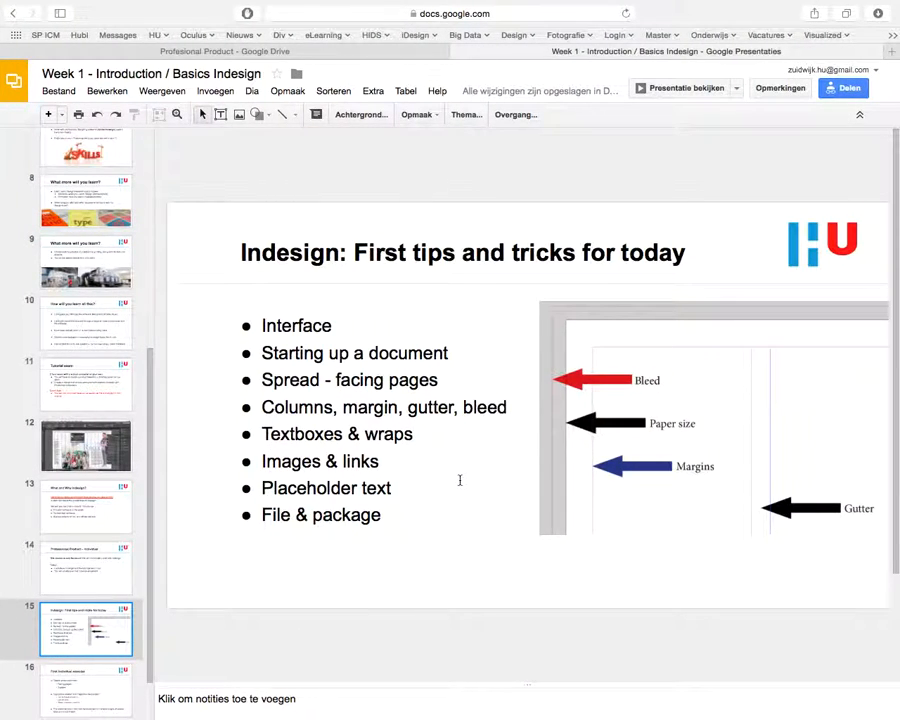
key("ctrl+Left")
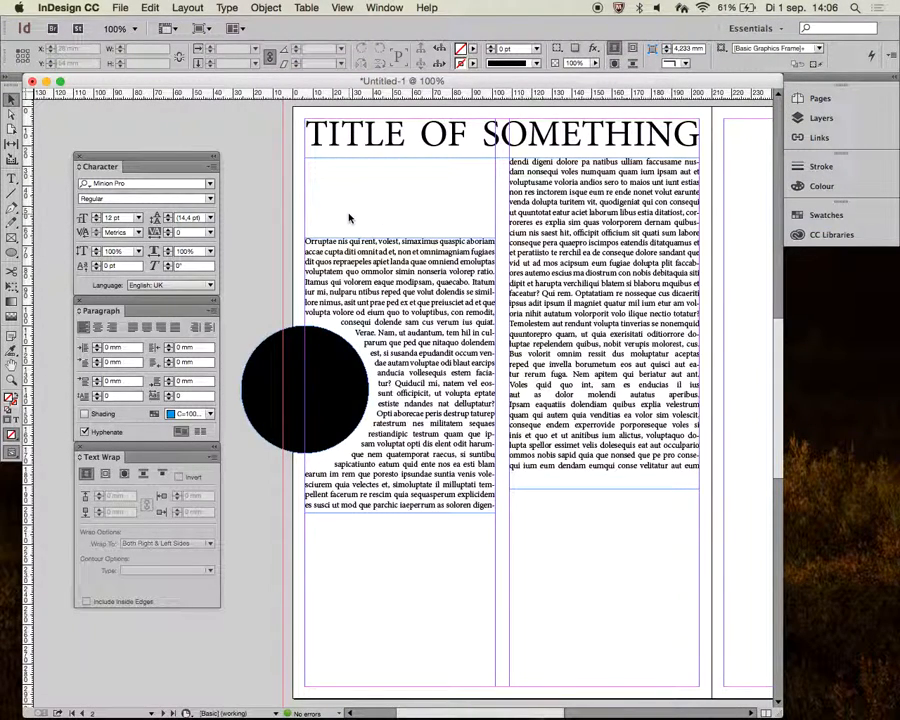
mouse_move(269, 690)
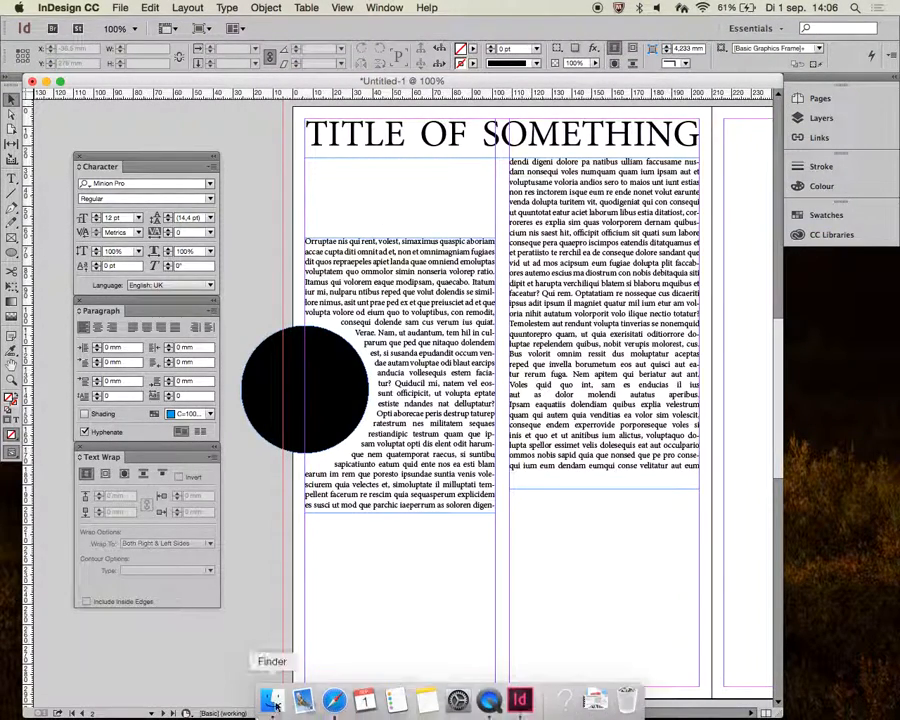
left_click(332, 696)
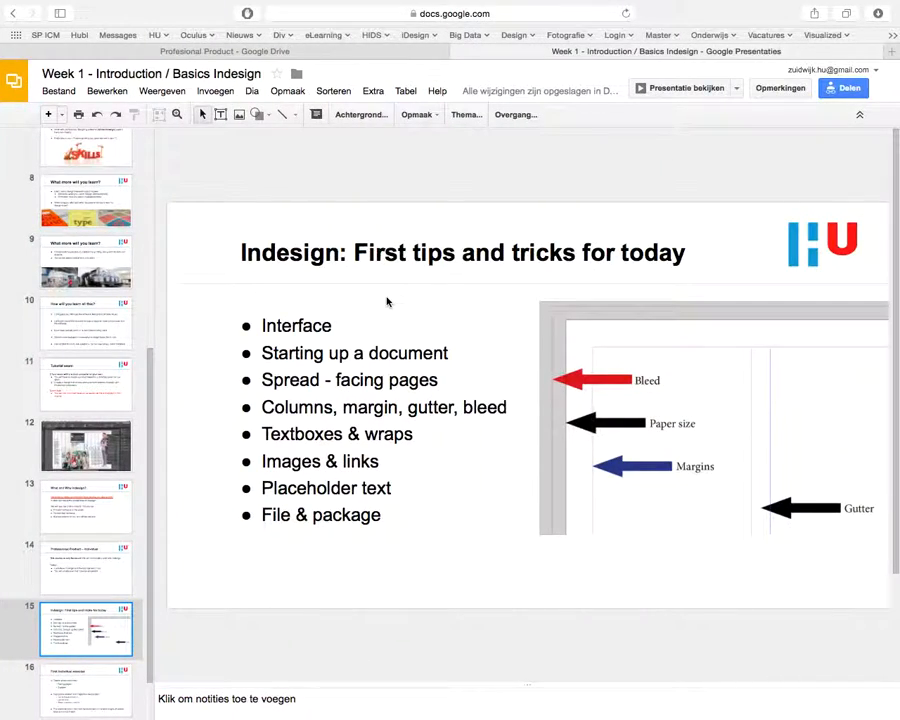
key("super+t")
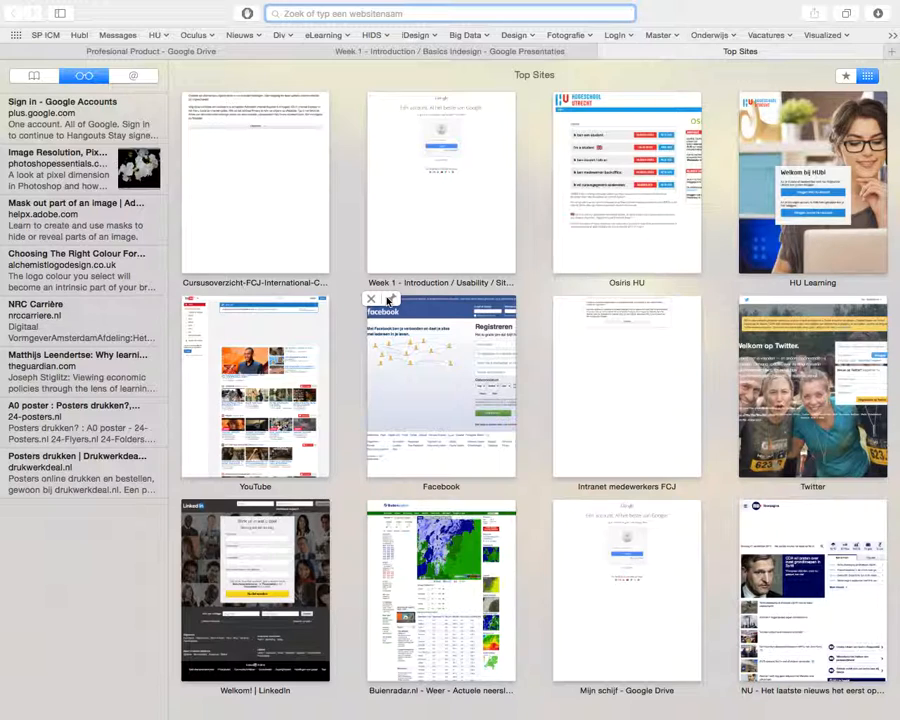
type("pizza")
key("Escape")
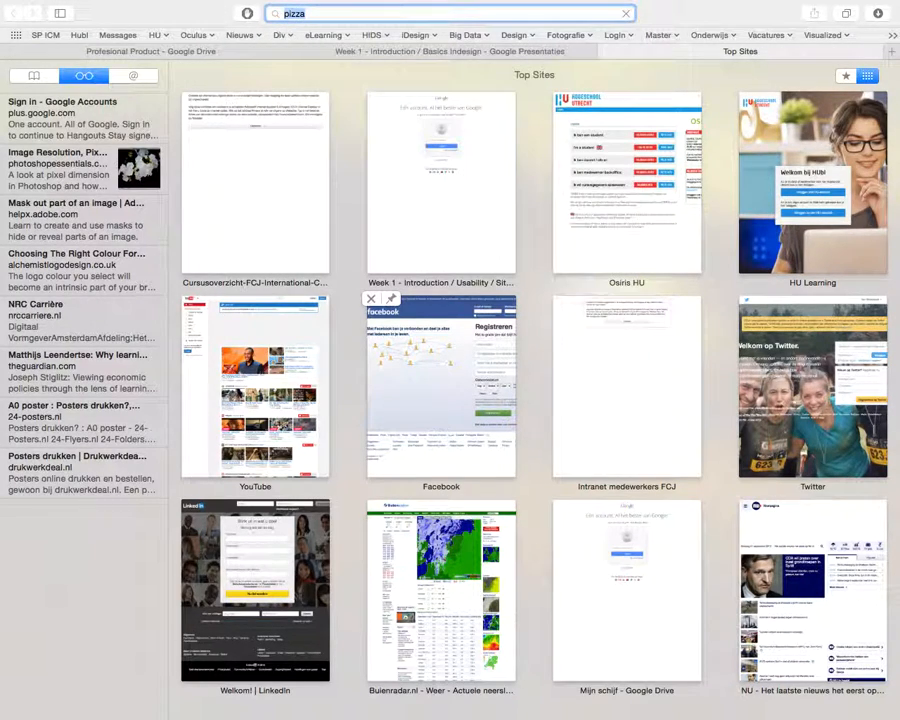
key("Return")
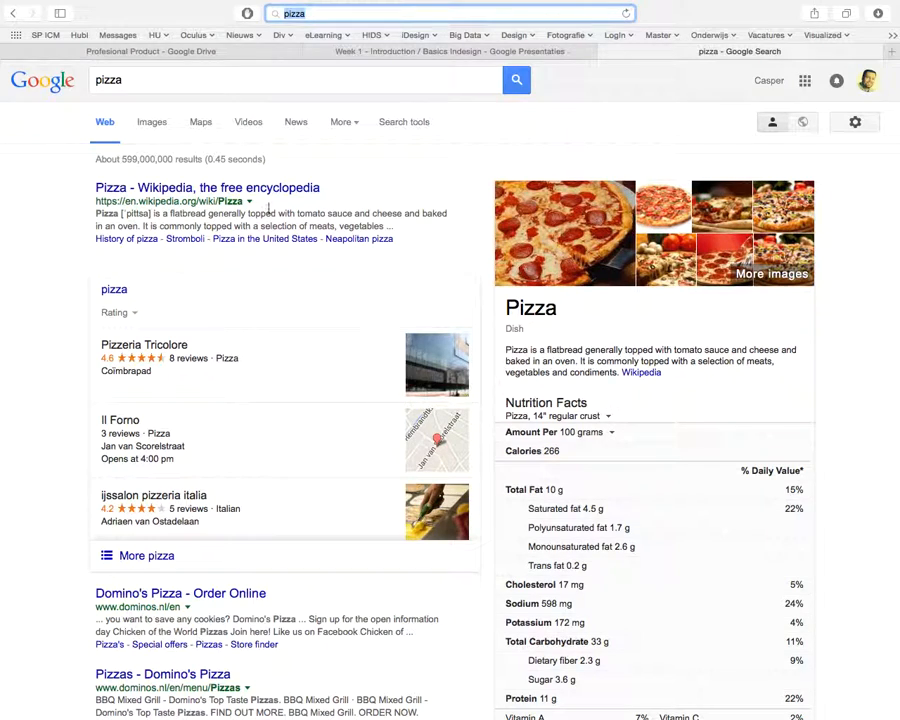
left_click(154, 138)
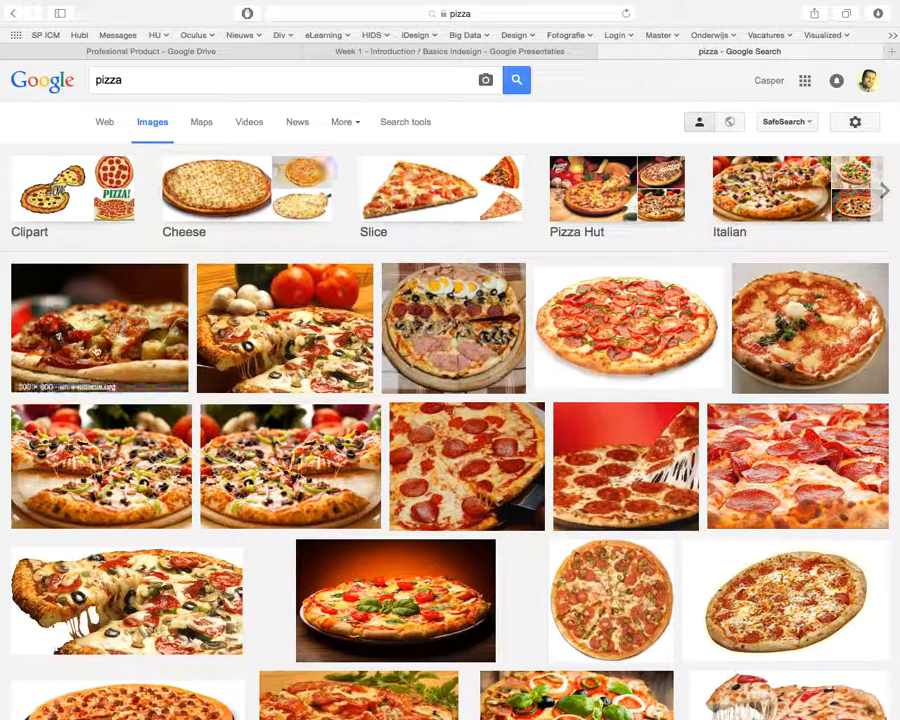
left_click(118, 345)
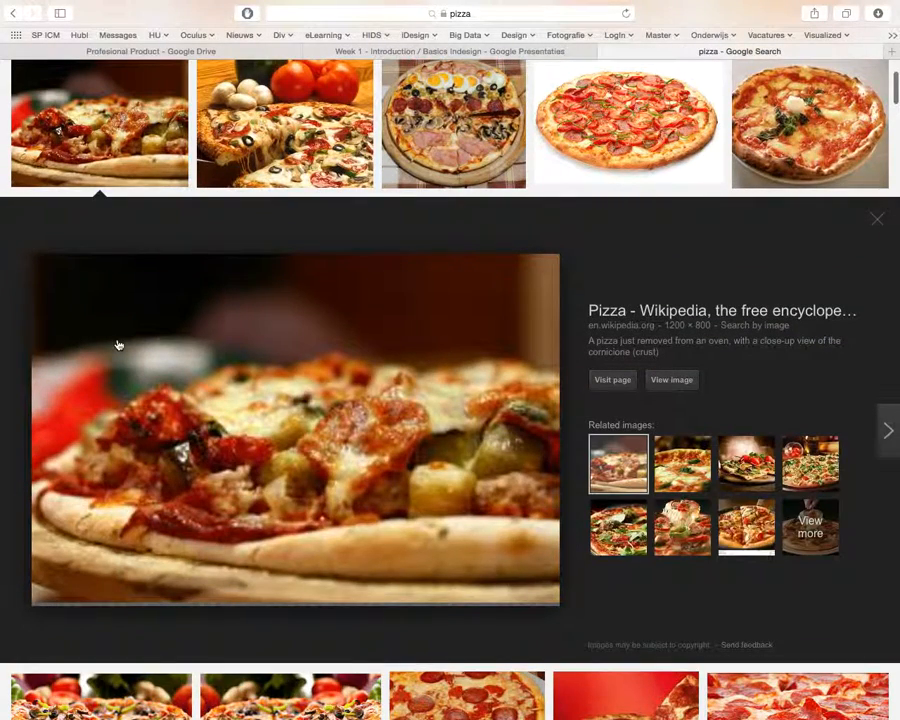
left_click(670, 382)
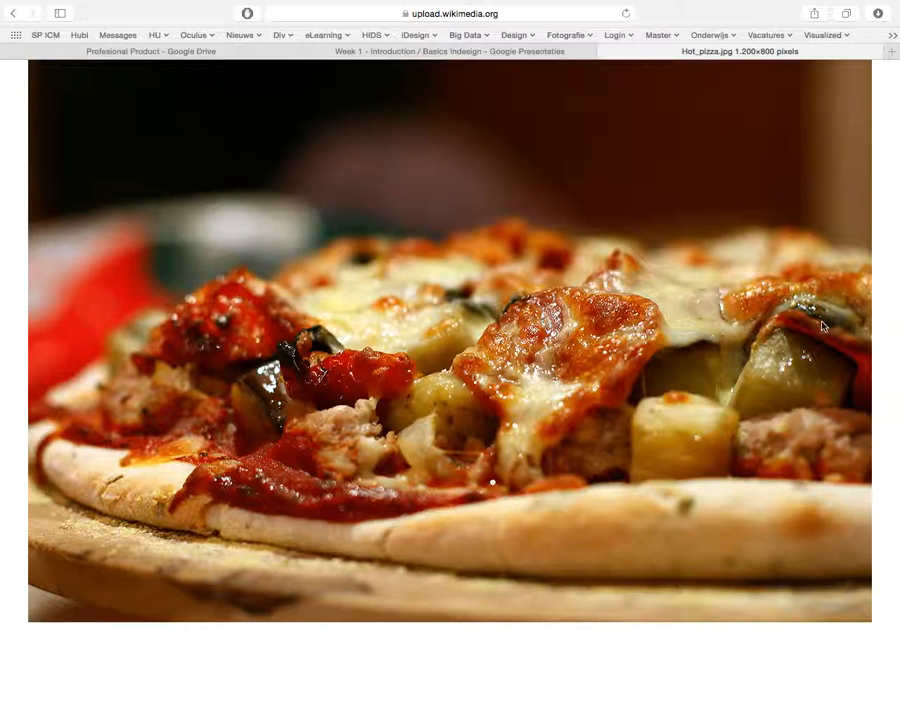
- Save the pizza image to the Desktop as Hot_pizza, close the tab and return to InDesign
right_click(680, 342)
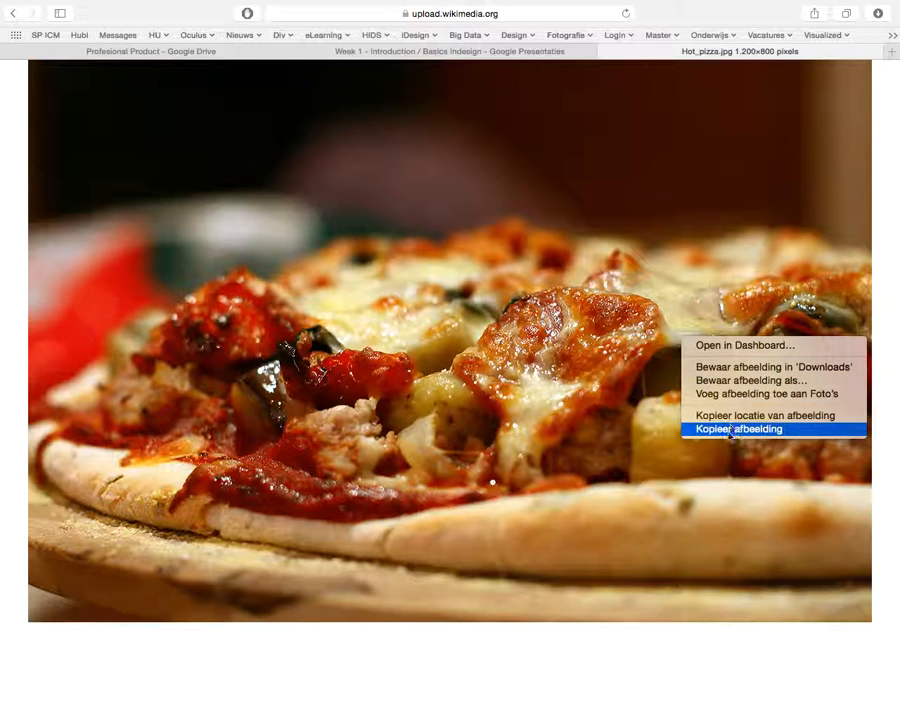
left_click(765, 380)
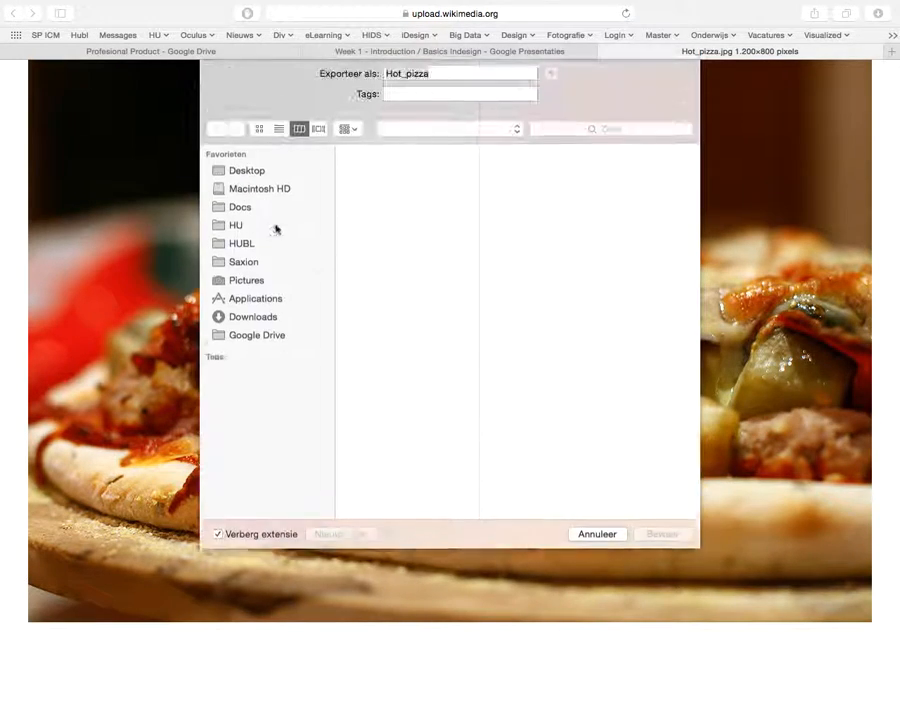
left_click(257, 183)
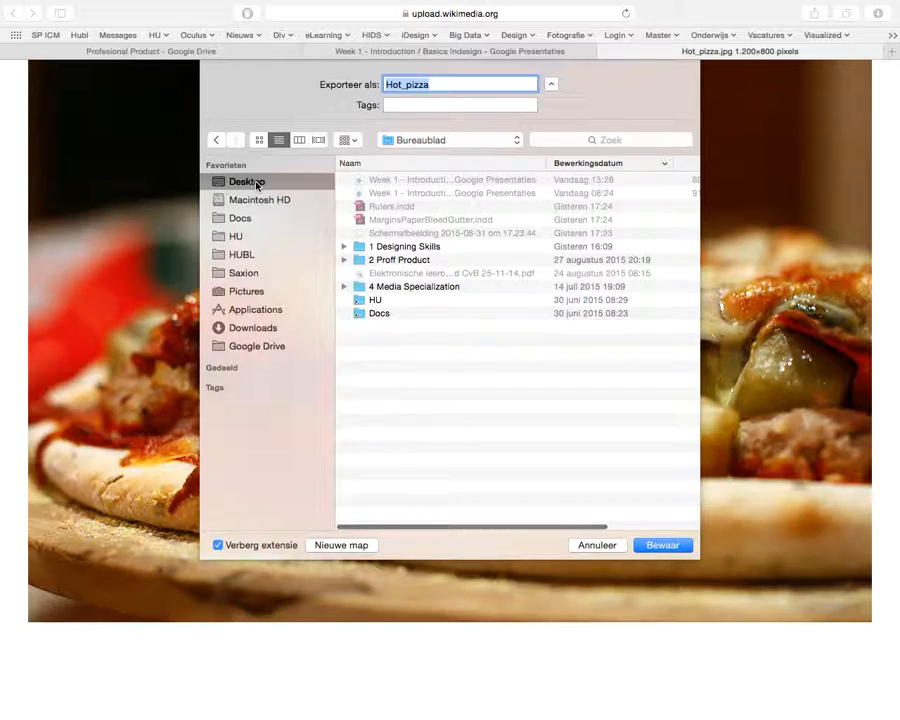
key("Return")
key("super+w")
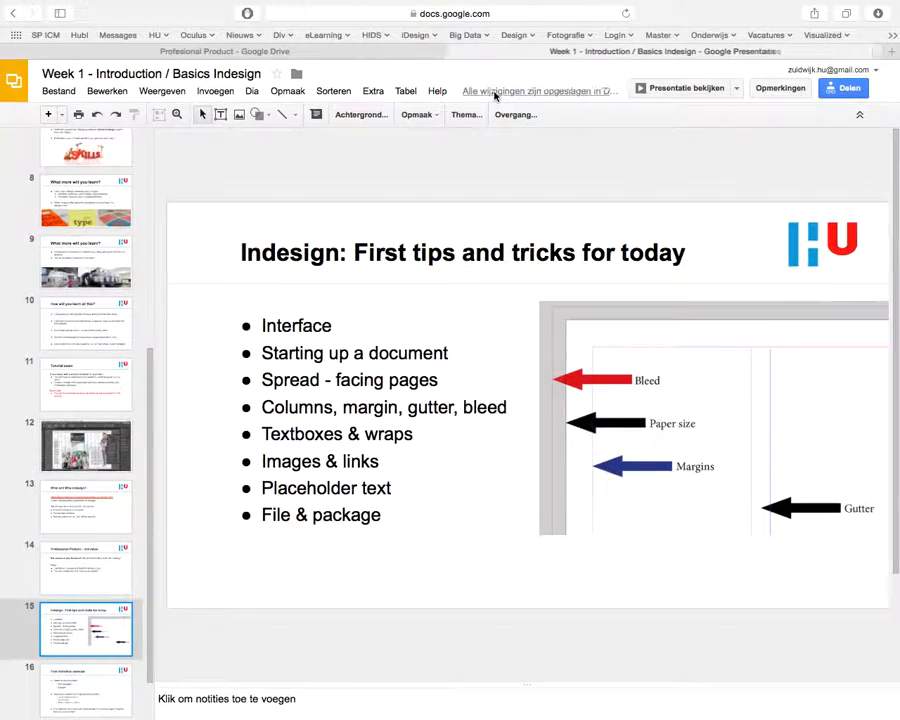
key("ctrl+Left")
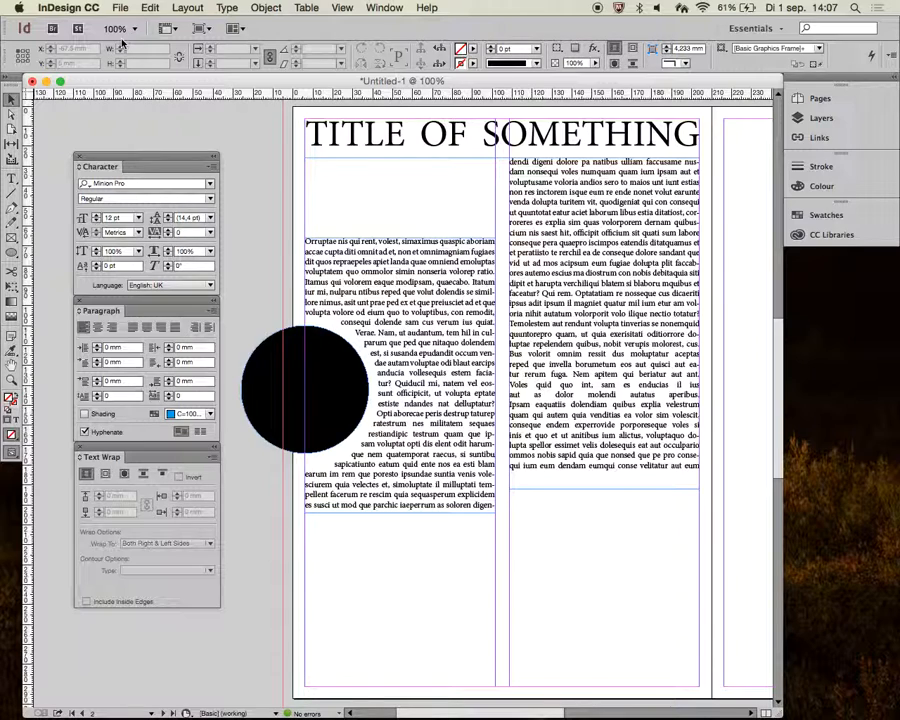
- Place the Hot_pizza image from the Desktop onto the first page
left_click(124, 7)
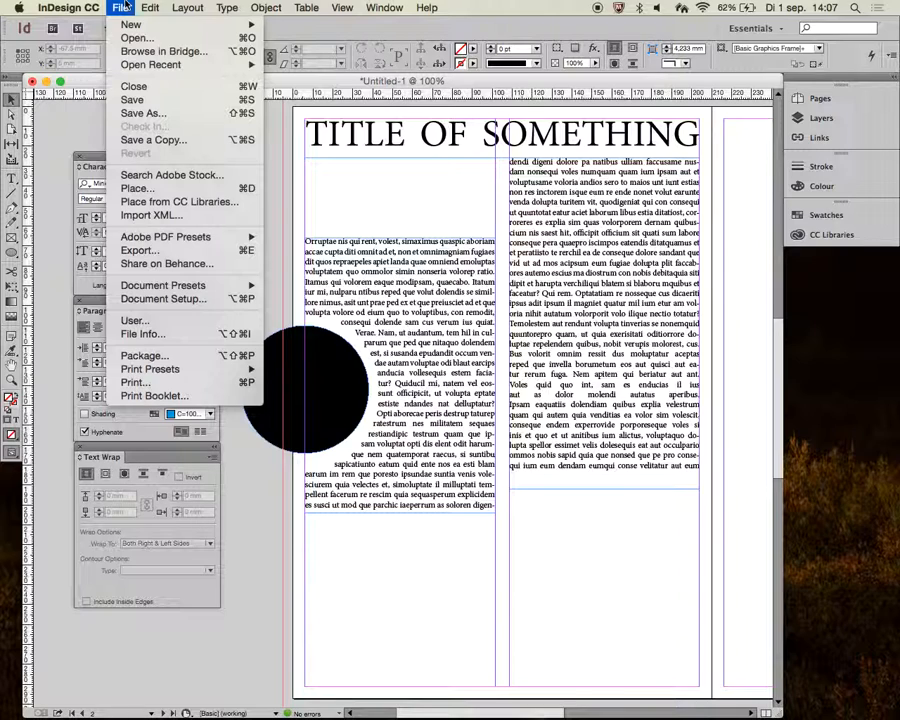
left_click(170, 188)
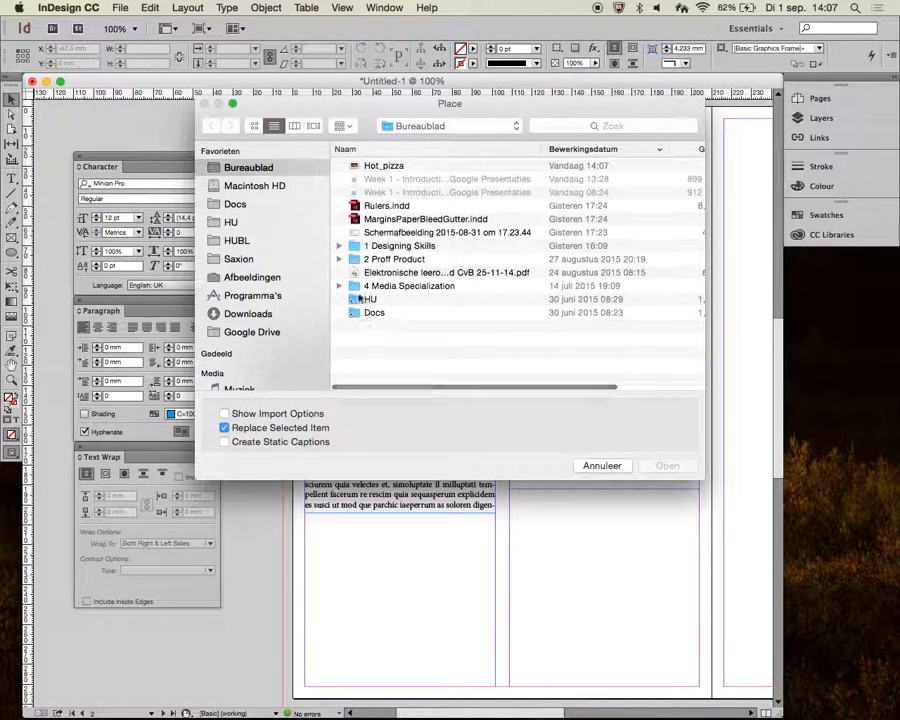
left_click(380, 167)
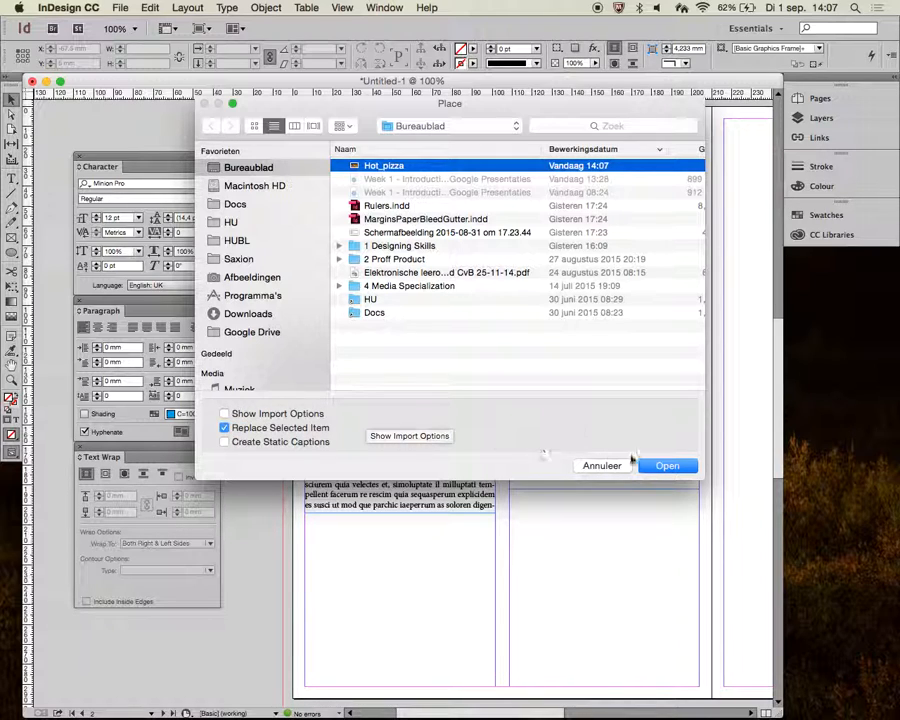
left_click(667, 466)
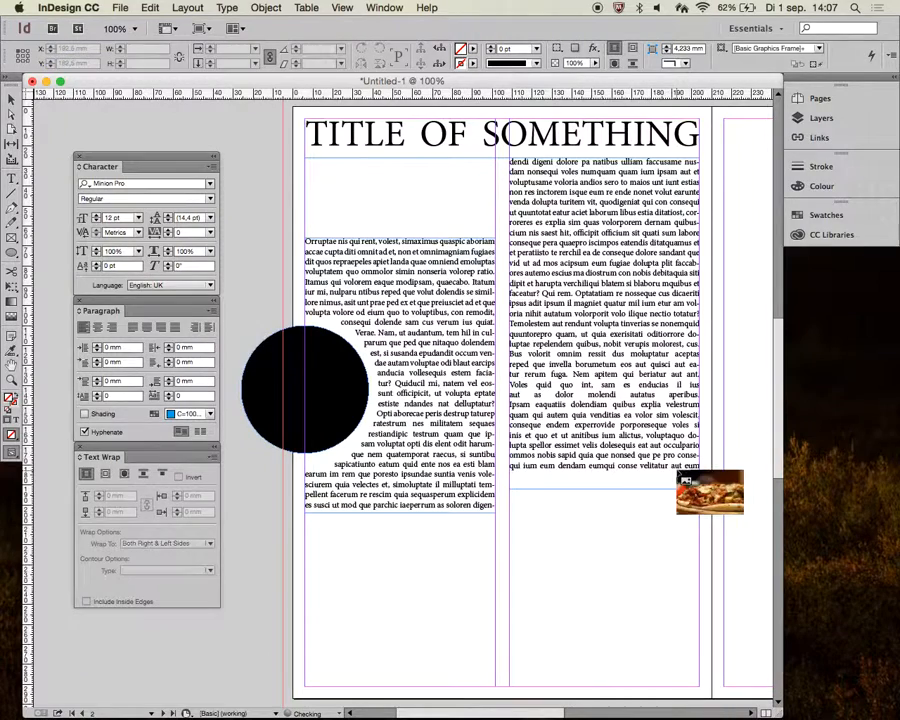
left_click(350, 180)
- Move the pizza image under the heading at the top-left margin and shrink its frame to the first column, 95.5 mm wide
left_click_drag(440, 350, 380, 351)
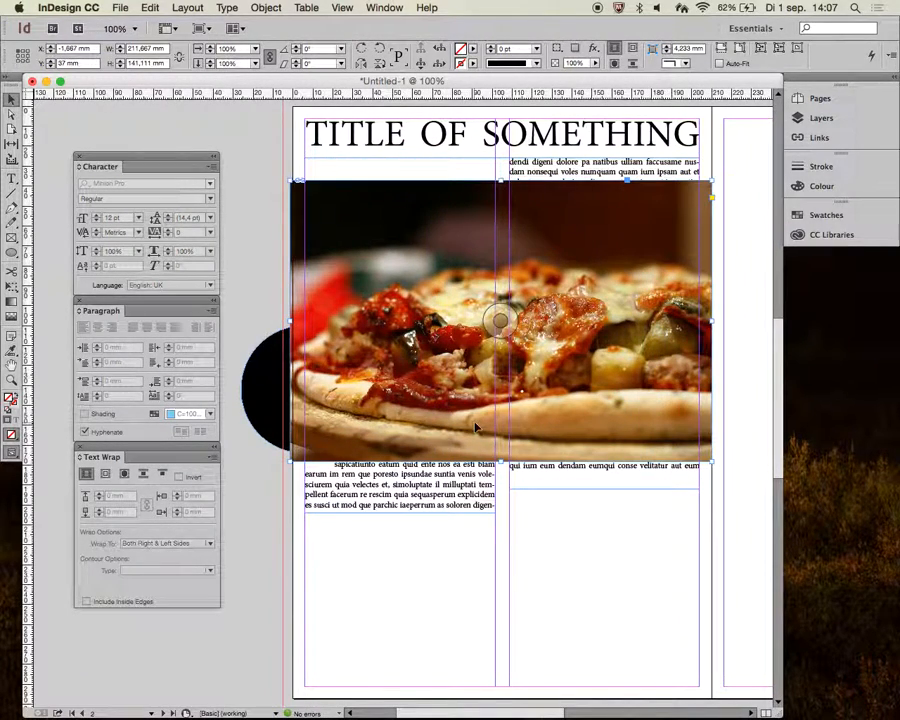
left_click_drag(357, 260, 372, 238)
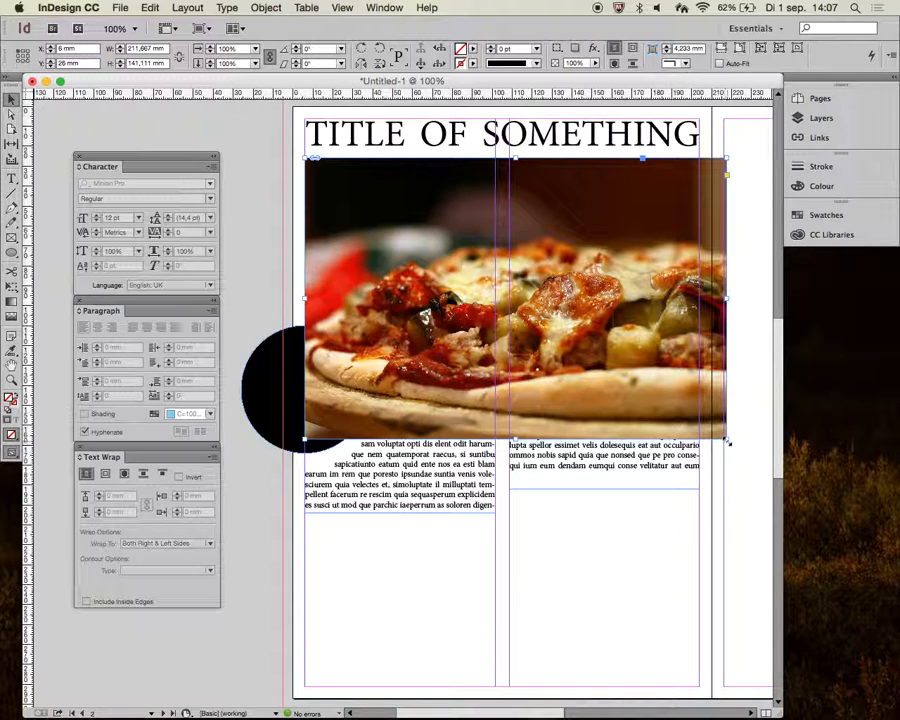
left_click_drag(727, 441, 494, 256)
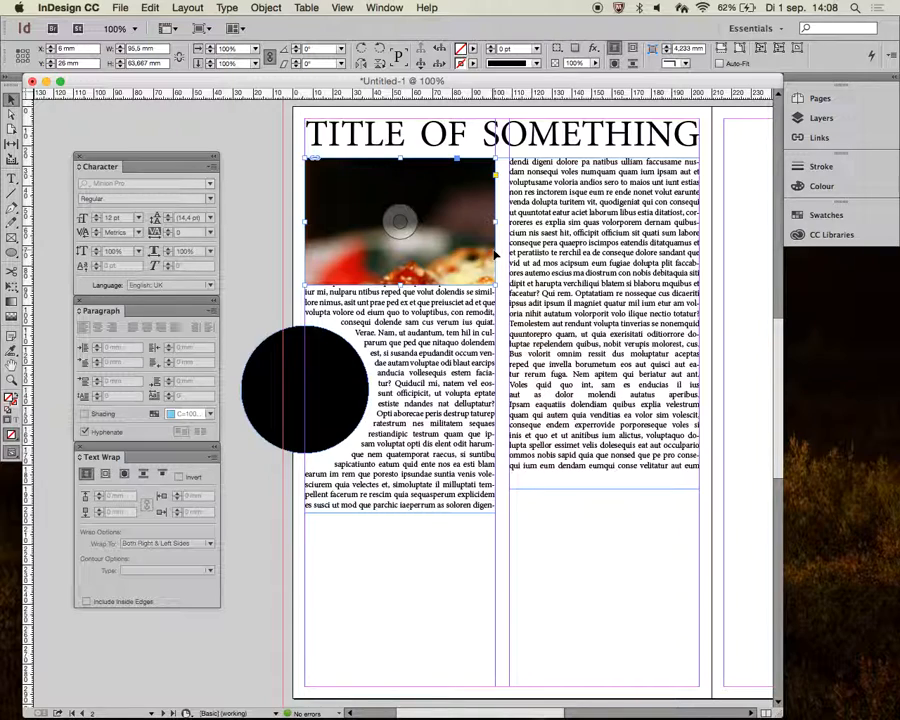
- Scale the pizza picture inside its top frame to about 29.6% and reposition it so the pizza fills the frame
double_click(453, 210)
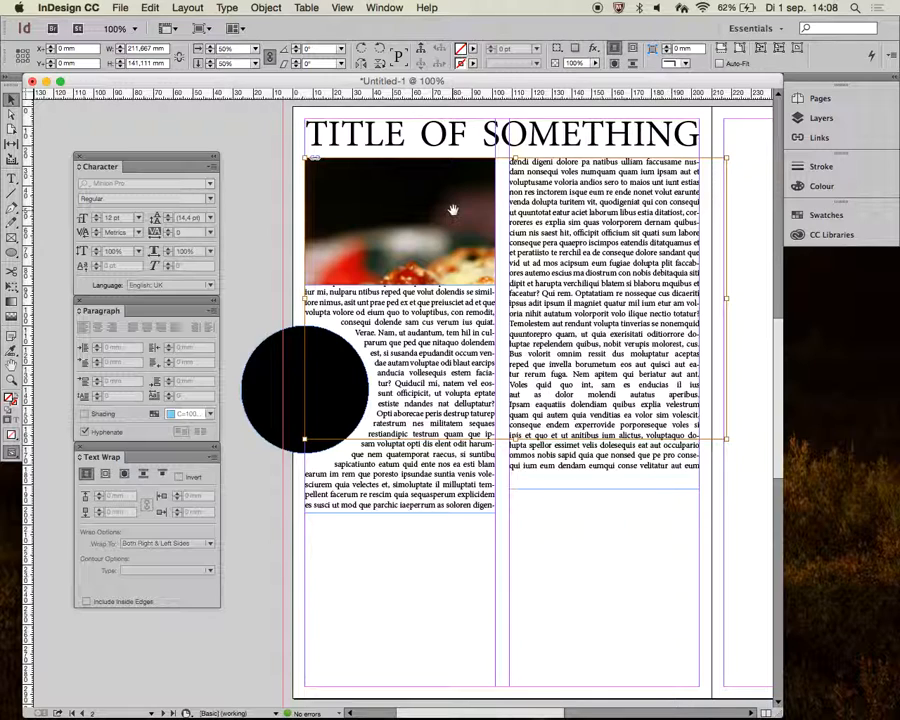
left_click_drag(453, 210, 322, 157)
left_click_drag(350, 241, 452, 239)
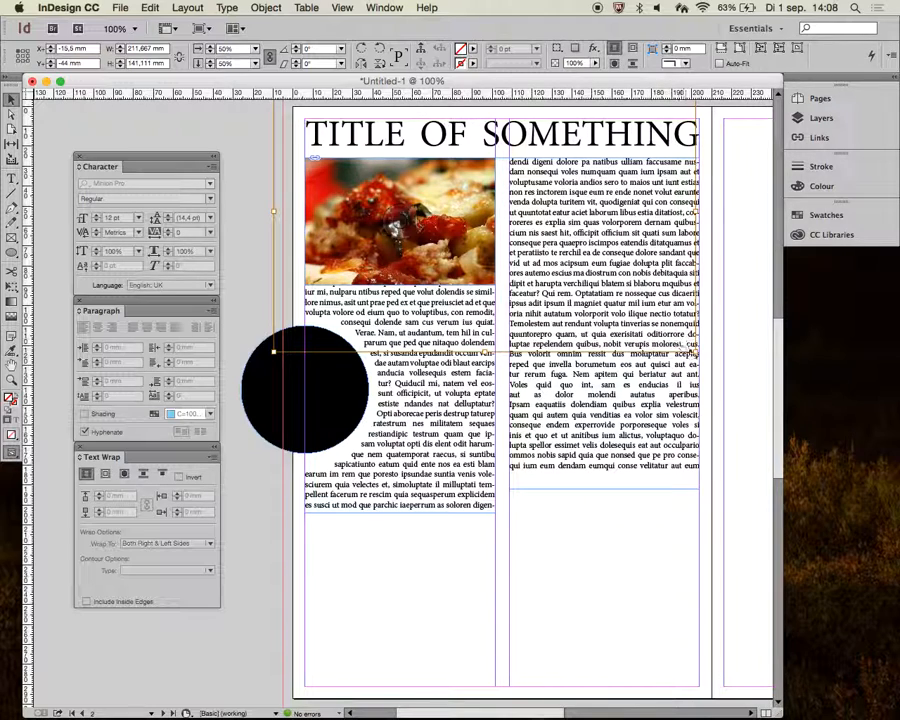
left_click_drag(697, 353, 462, 280)
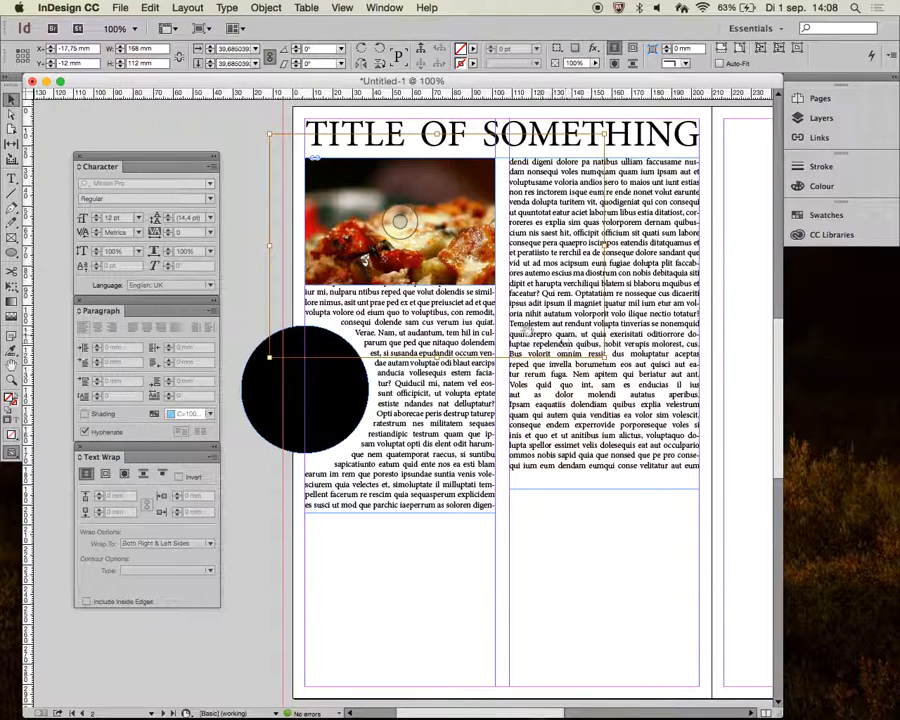
left_click_drag(599, 355, 516, 292)
left_click_drag(435, 257, 445, 249)
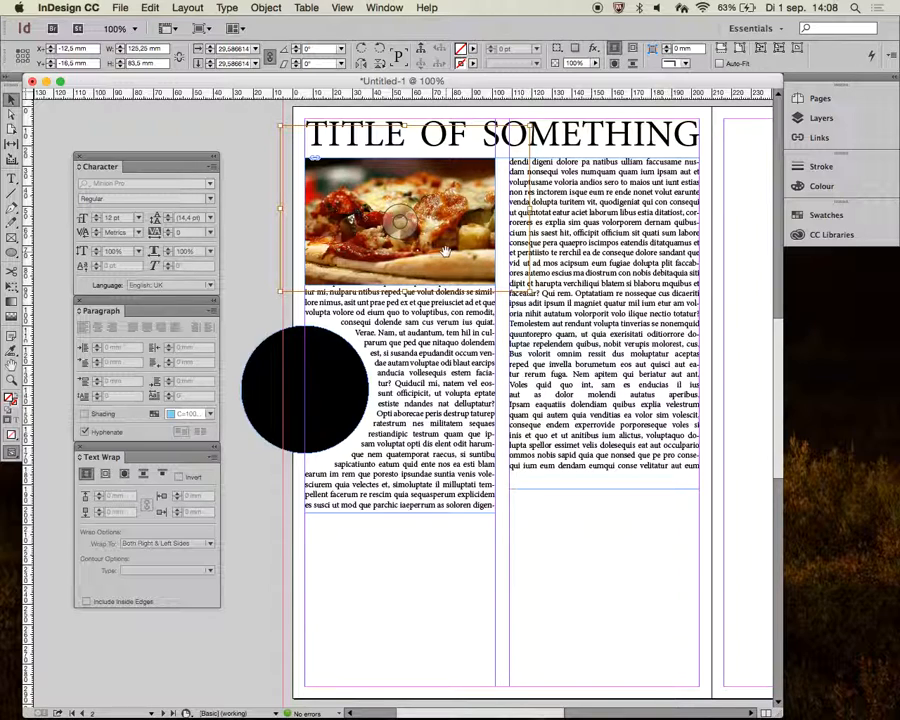
left_click_drag(445, 251, 445, 250)
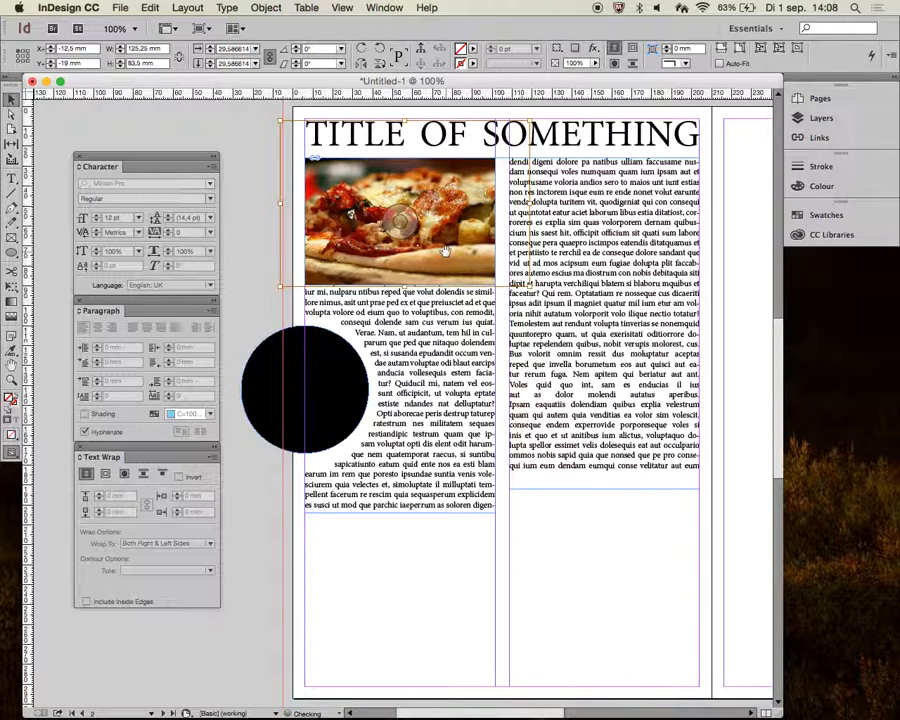
left_click_drag(351, 213, 382, 217)
left_click_drag(445, 251, 435, 251)
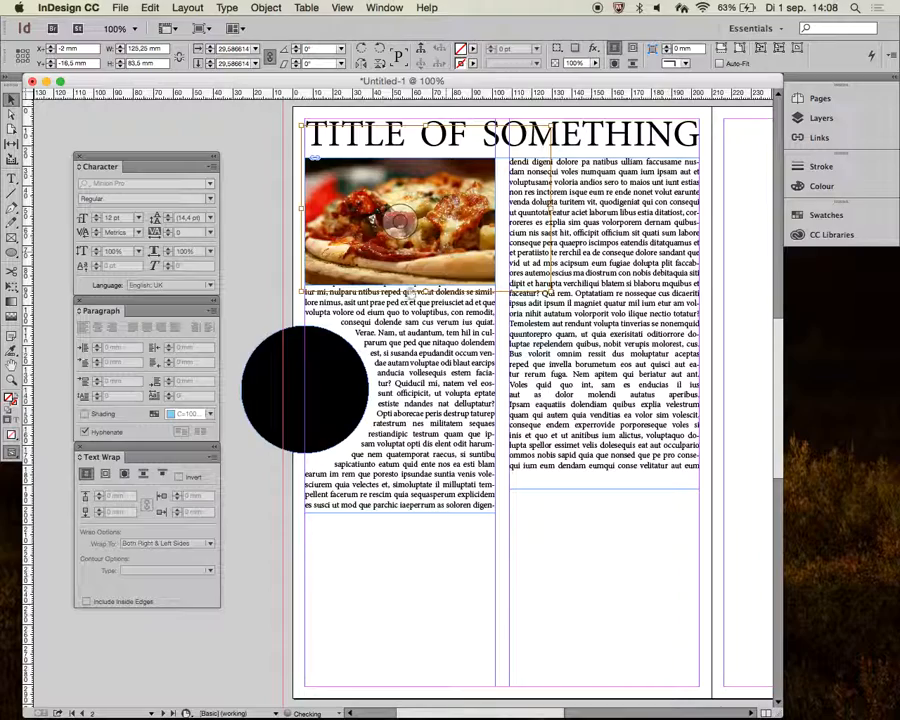
- Nudge the first-column text frame down to leave a small gap below the image, then preview the page
left_click_drag(390, 319, 393, 326)
key("shift+Down")
key("shift+Down")
key("shift+Down")
key("shift+Down")
key("shift+Down")
key("shift+Down")
key("shift+Down")
key("shift+Down")
key("shift+Down")
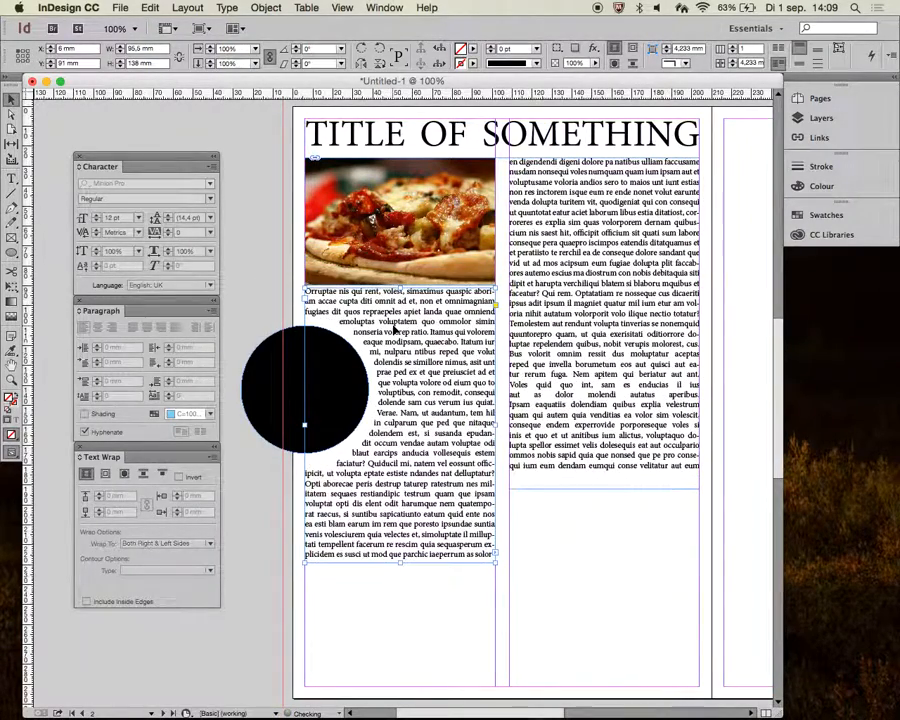
left_click(610, 482)
left_click(604, 540)
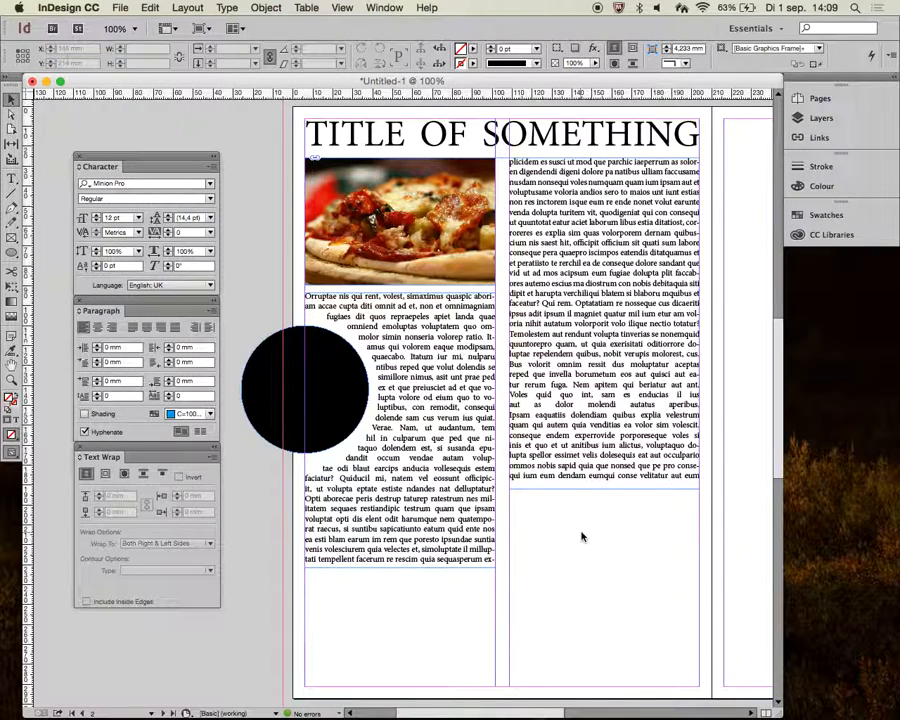
key("w")
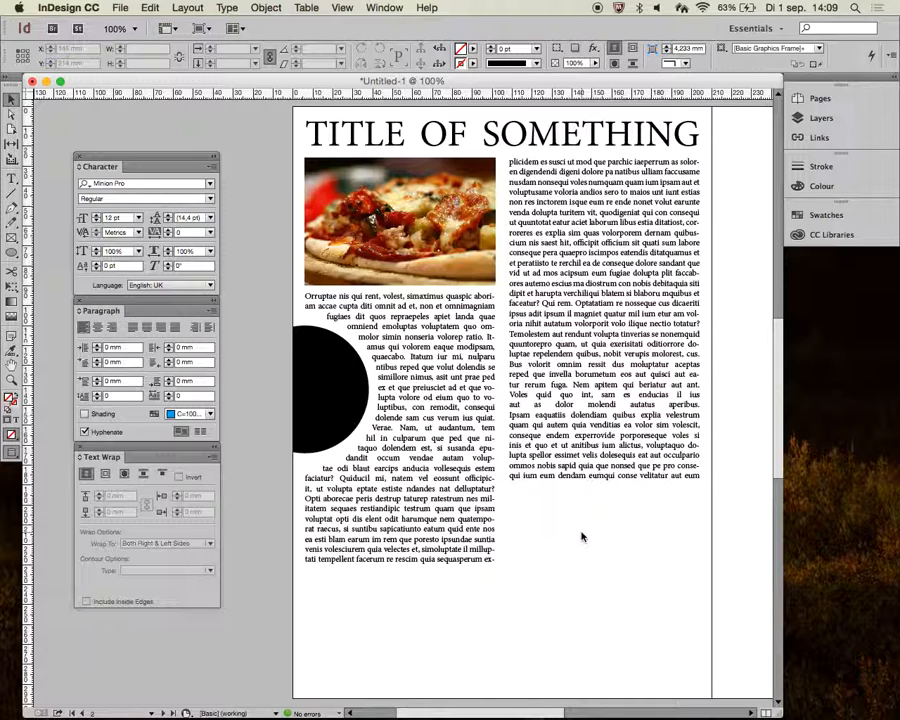
key("w")
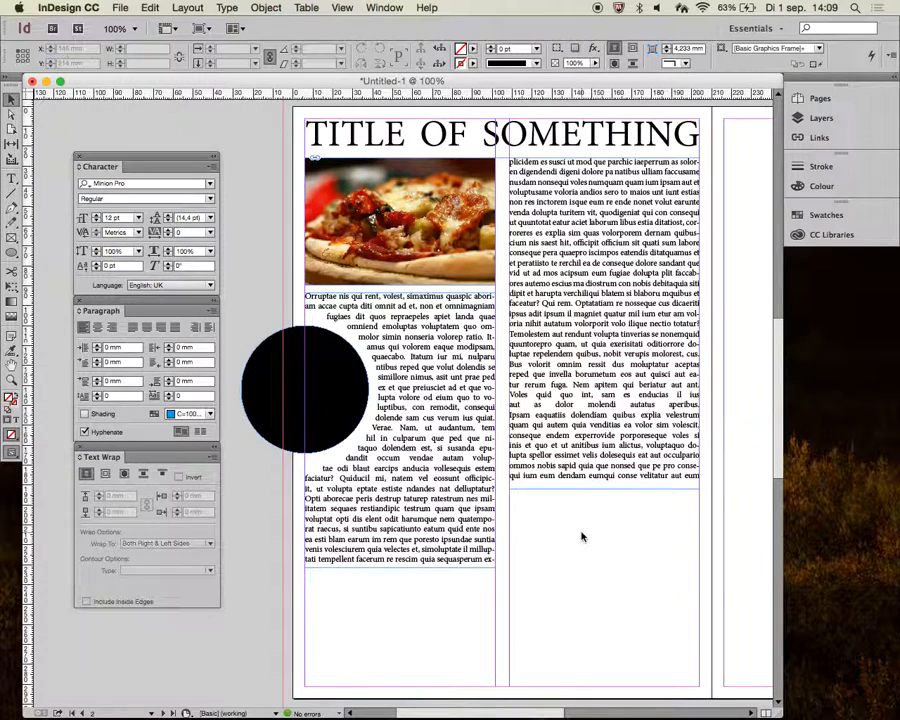
- Duplicate the pizza image to the bottom of the page and widen its frame to 210 mm
left_click(440, 256)
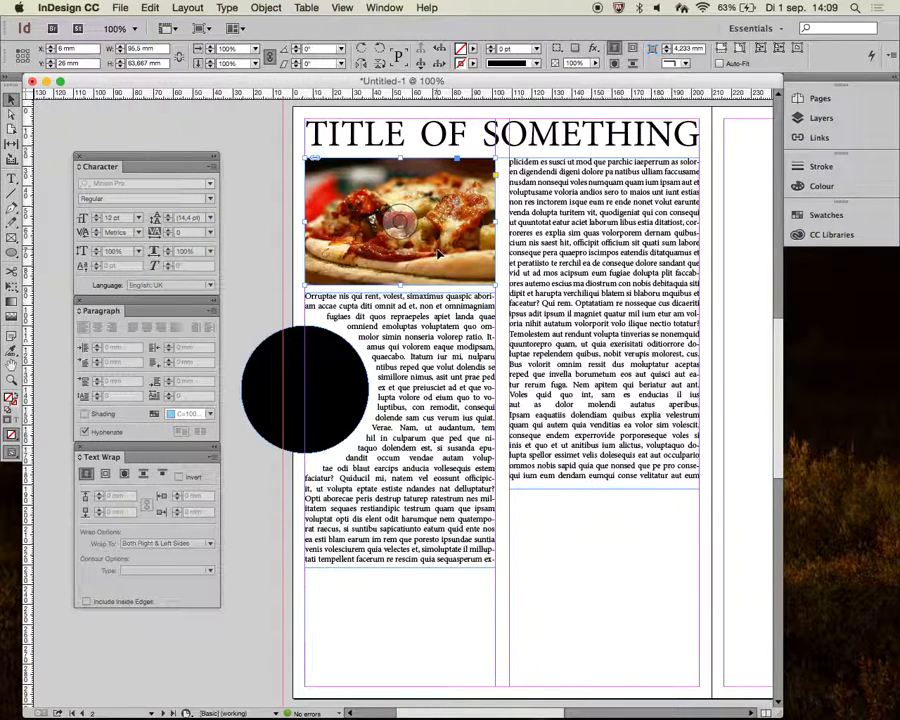
left_click_drag(440, 256, 447, 601)
scroll(524, 590, "down", 3)
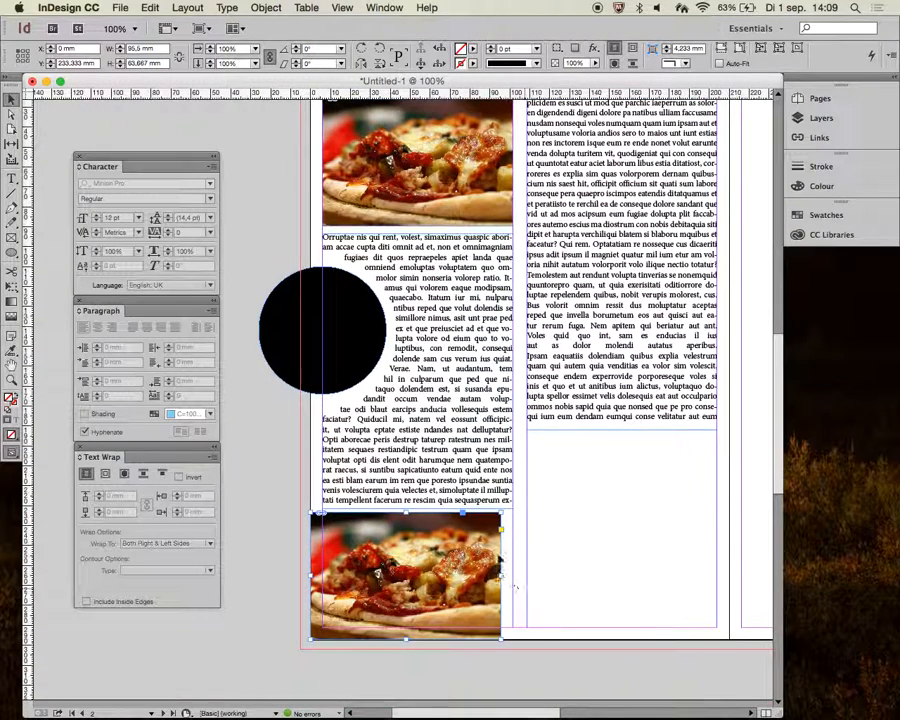
left_click_drag(503, 570, 728, 590)
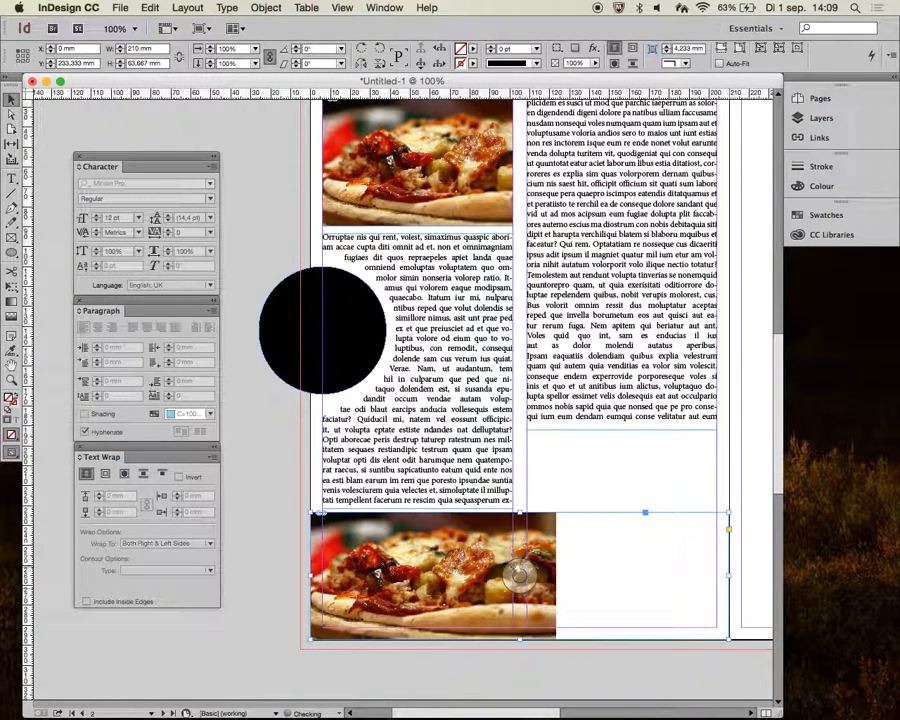
- Scale the bottom image's content to about 50% and shift it down within its frame
left_click(520, 576)
left_click_drag(558, 480, 732, 420)
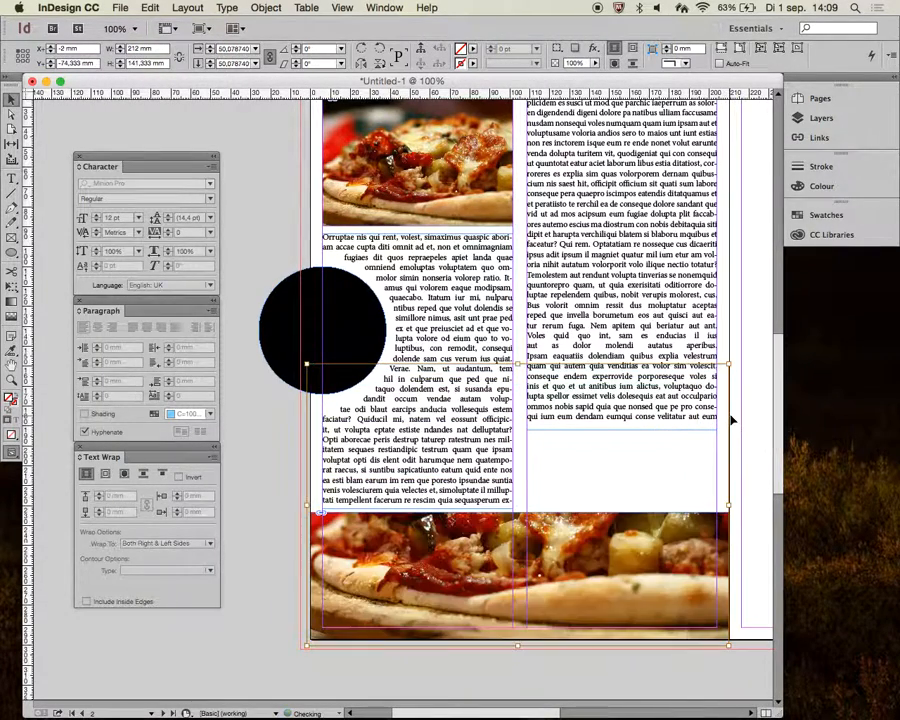
key("shift+Down")
key("shift+Down")
key("shift+Down")
key("shift+Down")
key("shift+Down")
key("shift+Down")
key("shift+Down")
key("shift+Down")
key("shift+Down")
key("shift+Down")
key("shift+Down")
key("shift+Down")
key("shift+Down")
key("shift+Down")
key("shift+Down")
key("shift+Down")
key("shift+Down")
key("shift+Down")
key("shift+Down")
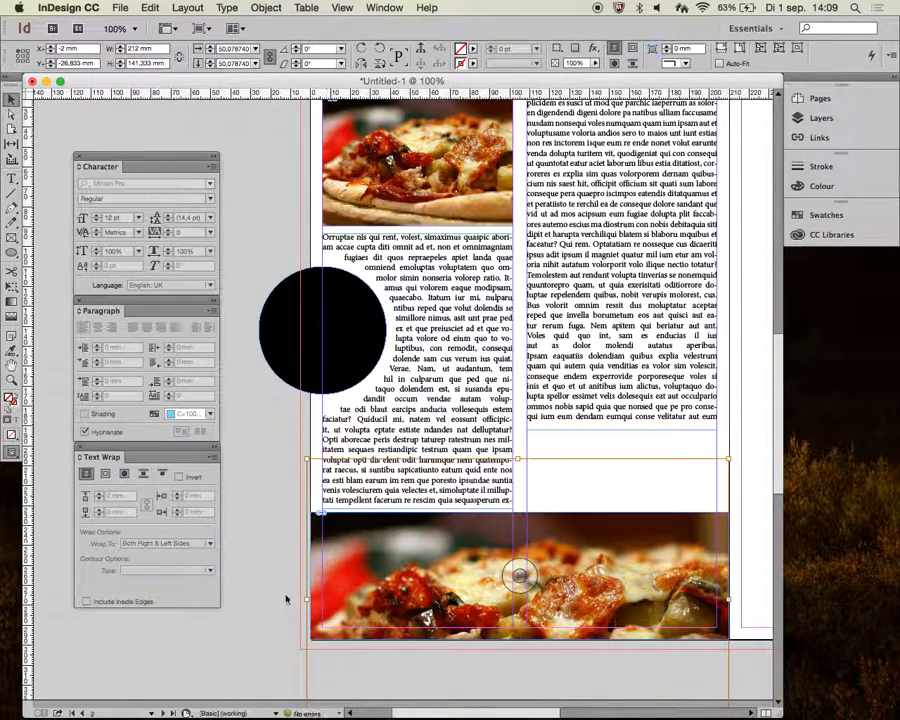
left_click(287, 598)
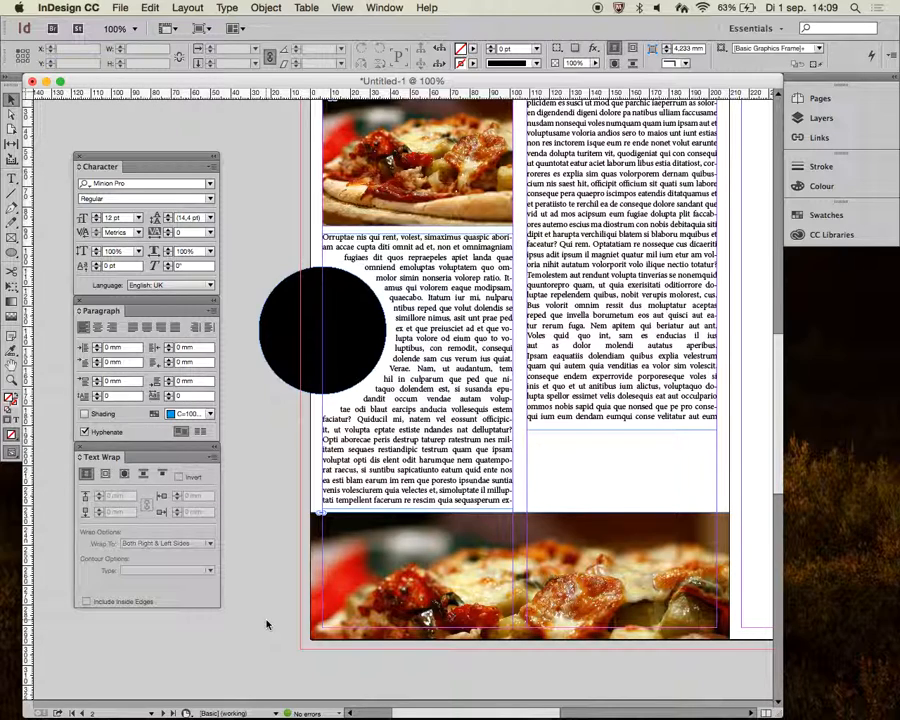
- Extend the bottom image frame into the bleed, about 215 mm wide, and shift the picture left inside it
left_click(341, 590)
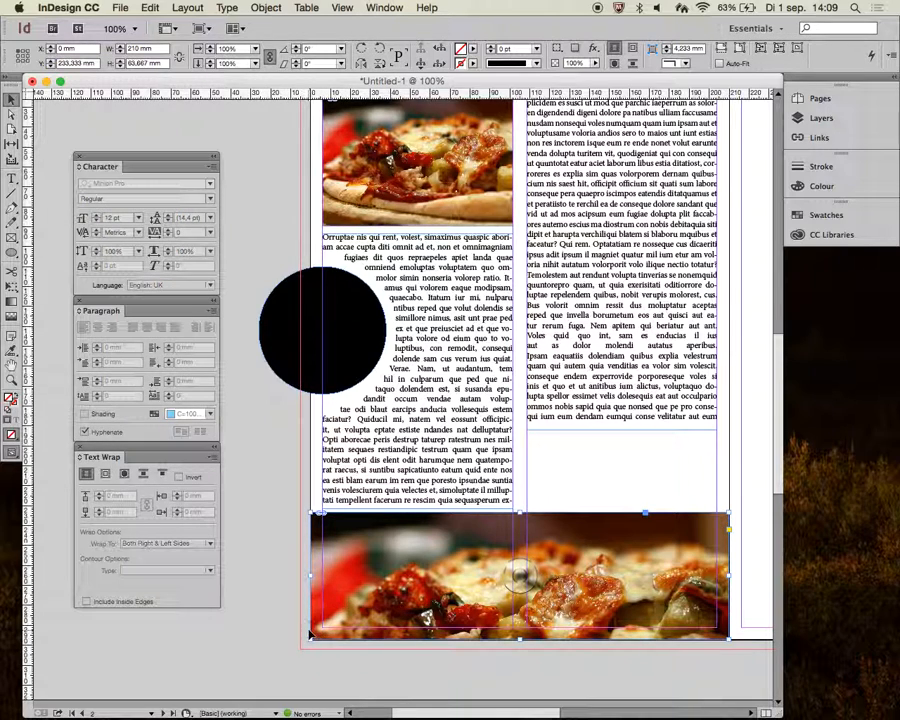
left_click_drag(311, 639, 300, 647)
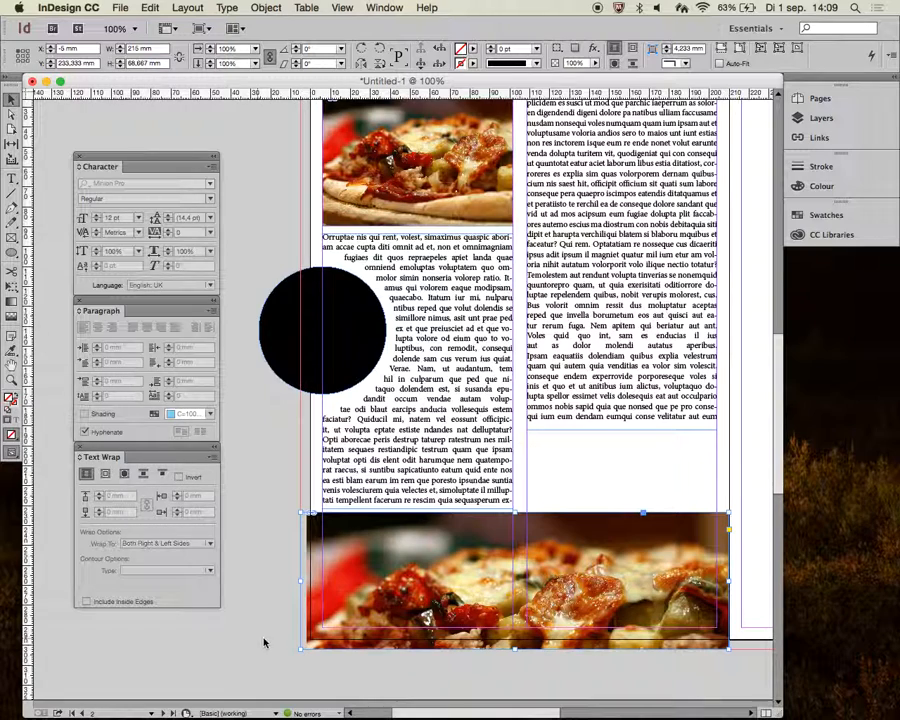
double_click(365, 605)
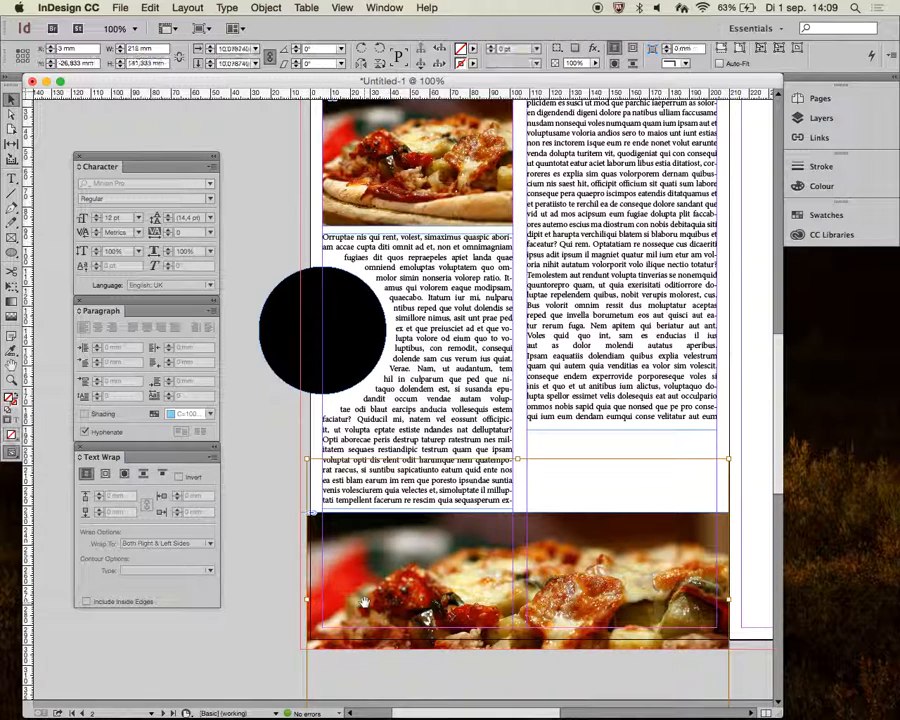
key("Left")
key("Left")
key("Left")
key("Left")
key("Left")
key("Left")
key("Left")
key("Left")
key("Left")
key("Left")
key("Left")
key("Left")
key("Left")
key("Left")
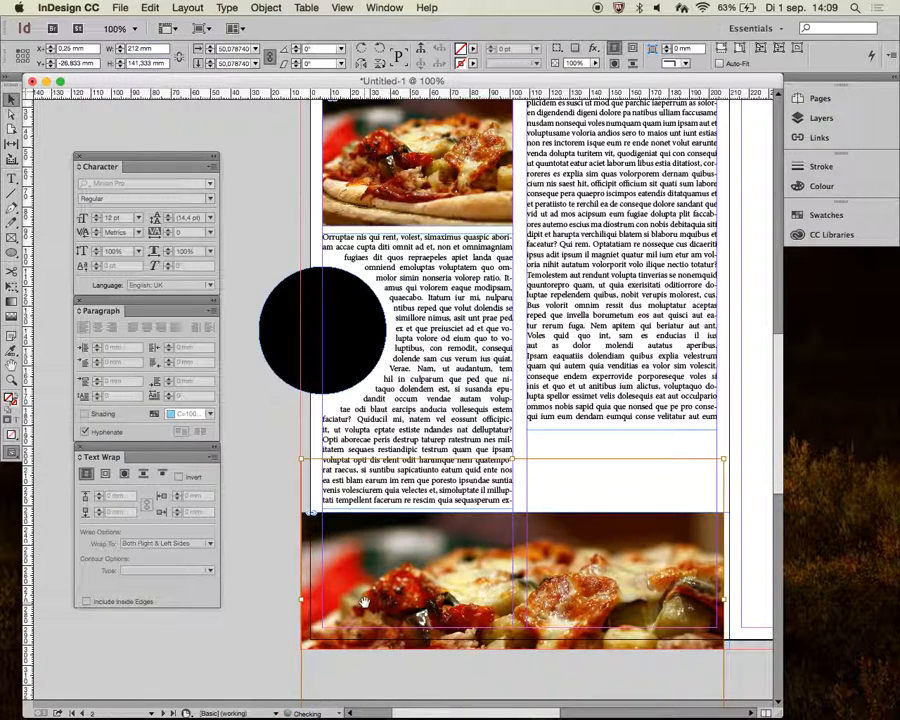
left_click(287, 542)
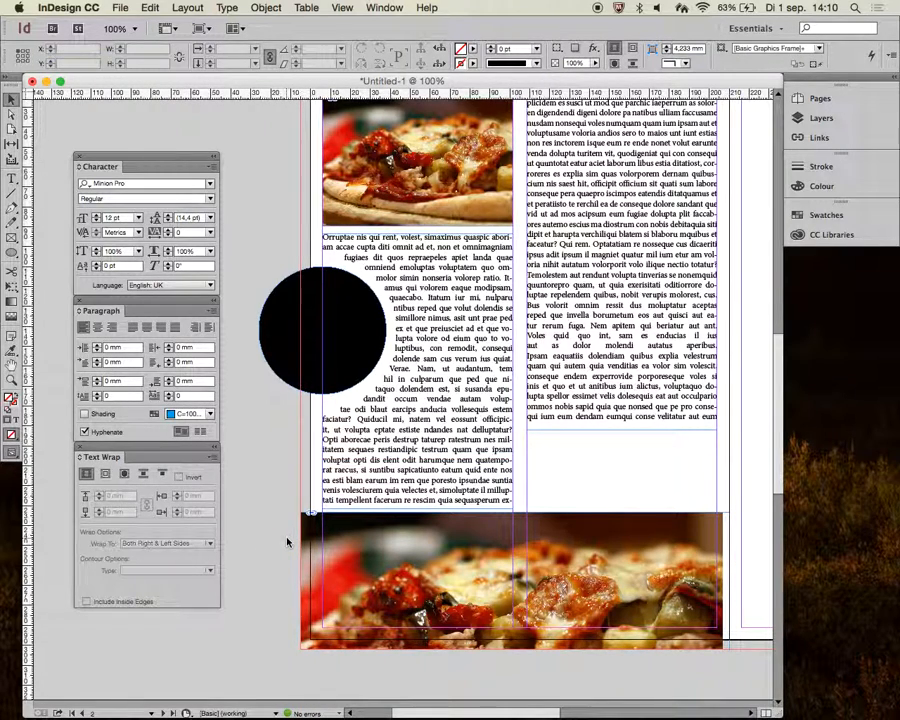
- Enlarge the bottom picture to about 50.8% so it fills the bleed frame
left_click(512, 578)
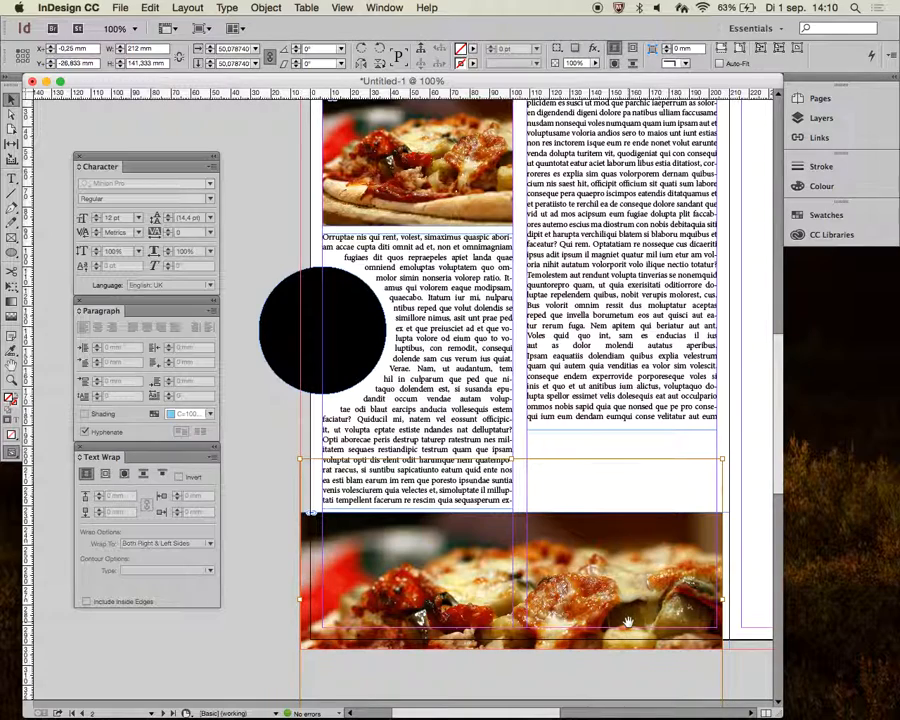
left_click_drag(722, 460, 730, 456)
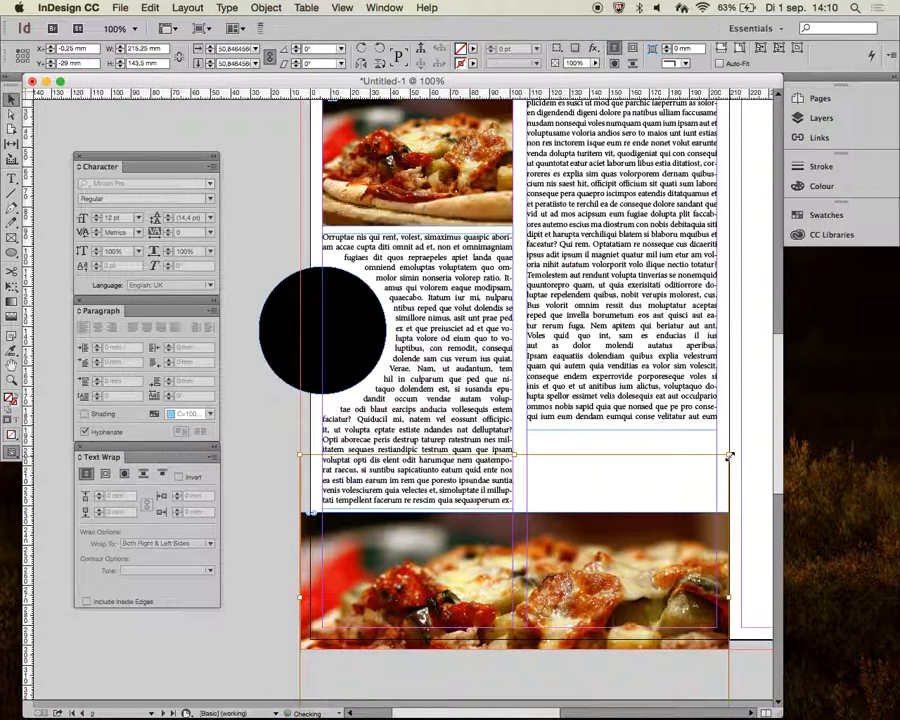
left_click(256, 567)
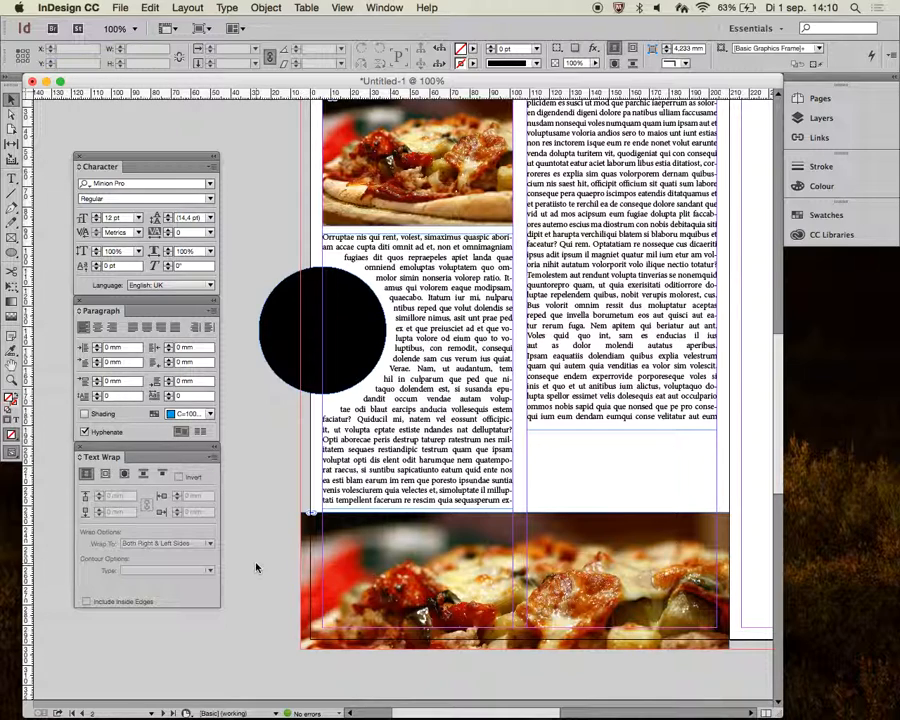
- Toggle the preview view to check the finished spread without guides and frame edges
key("w")
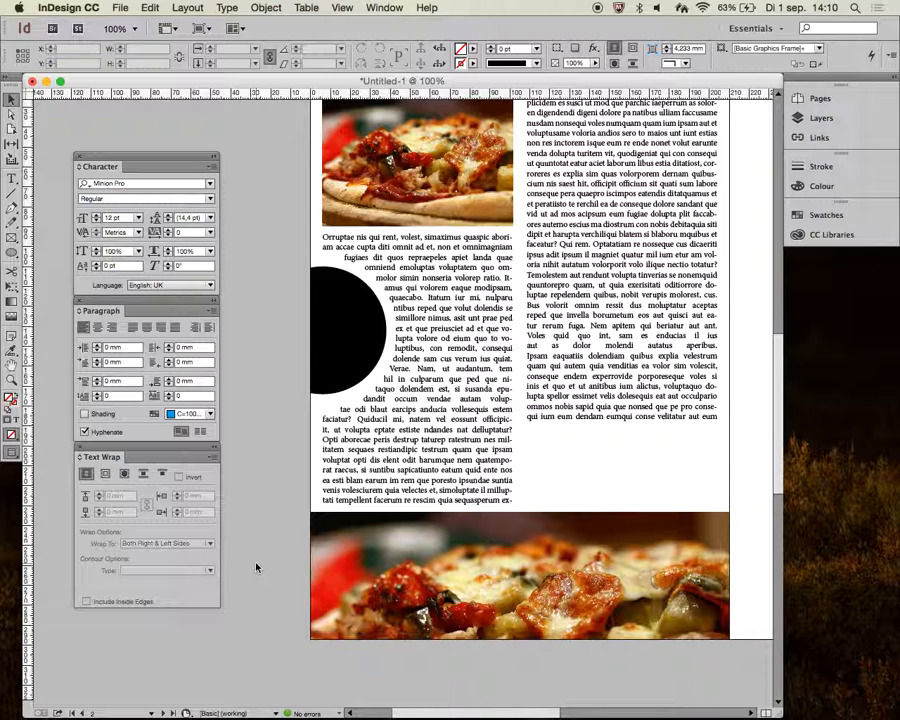
key("w")
key("w")
key("w")
key("w")
key("w")
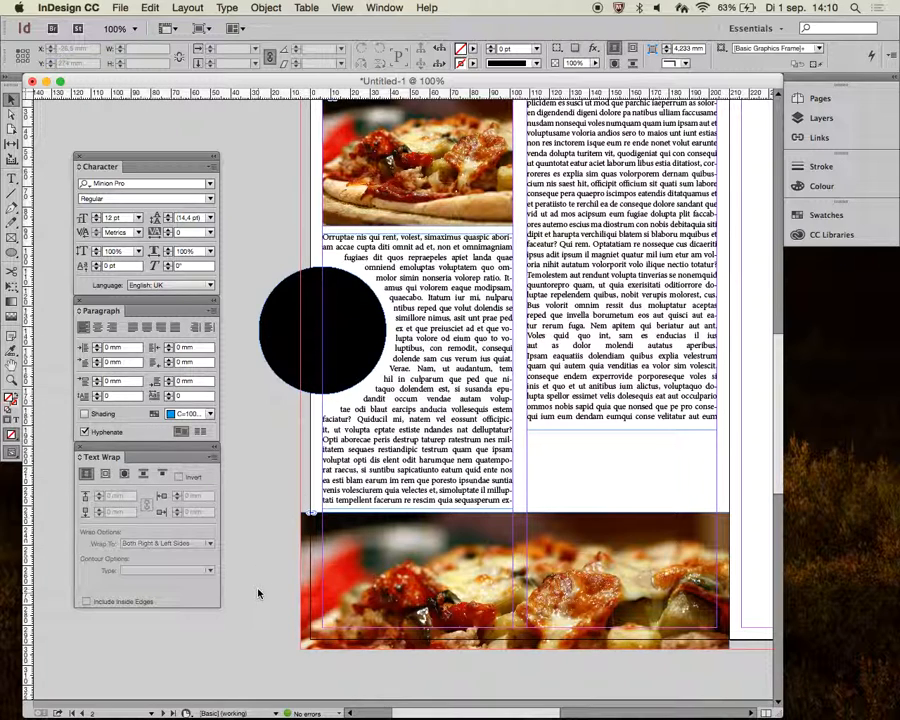
scroll(442, 314, "up", 2)
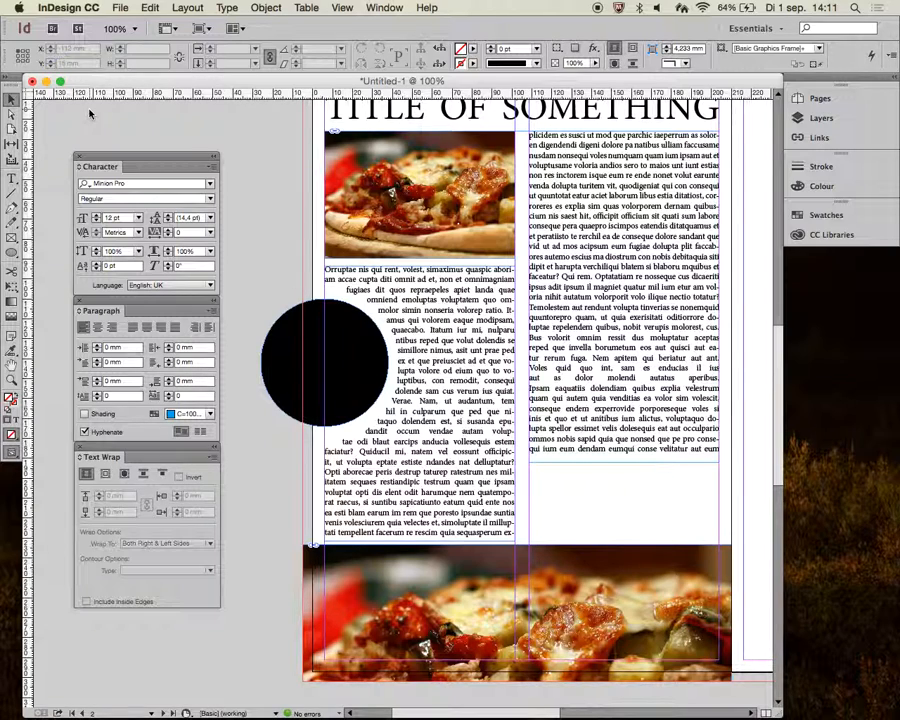
- Open the Package dialog and review its summary, fonts and links and images sections
left_click(119, 8)
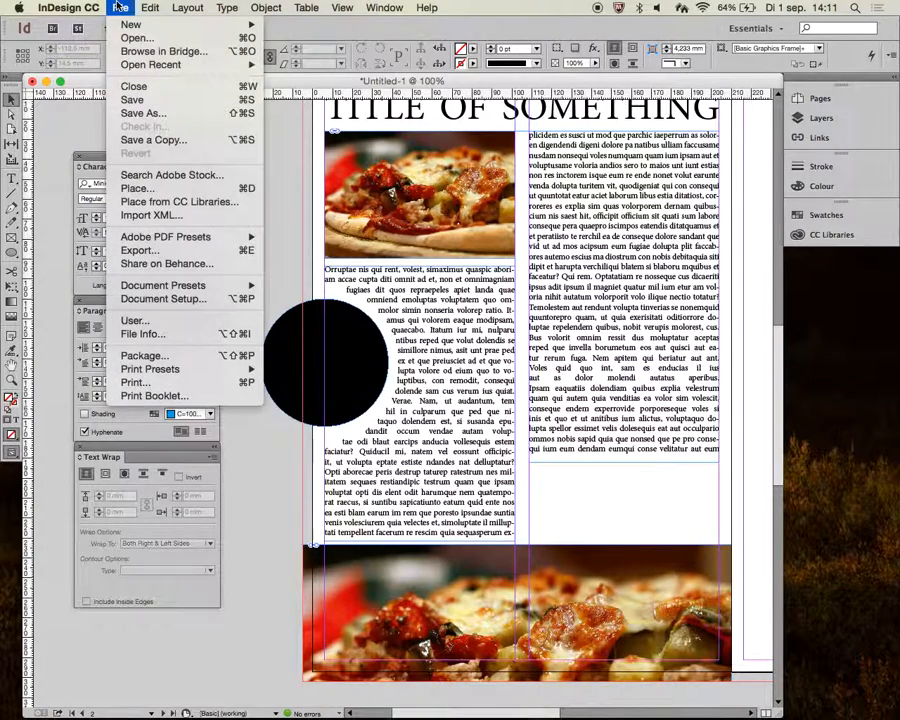
left_click(215, 357)
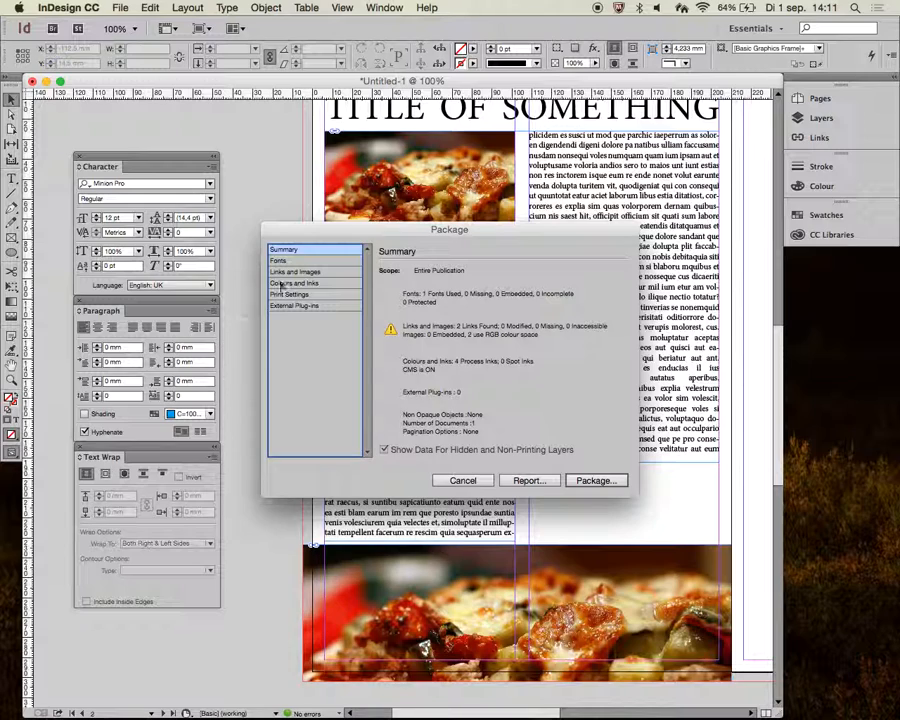
left_click(307, 261)
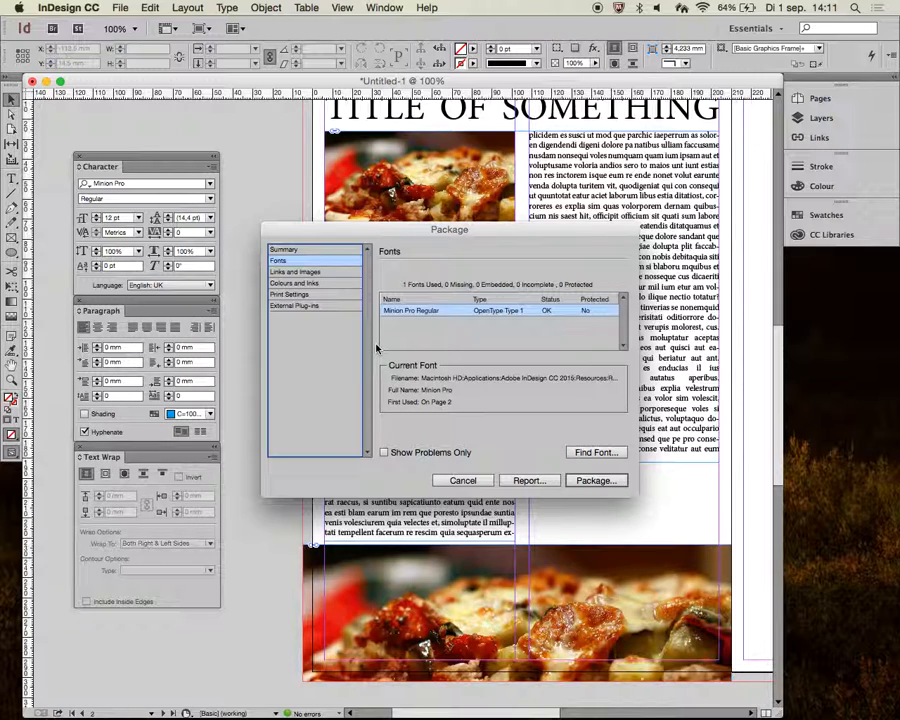
left_click(330, 273)
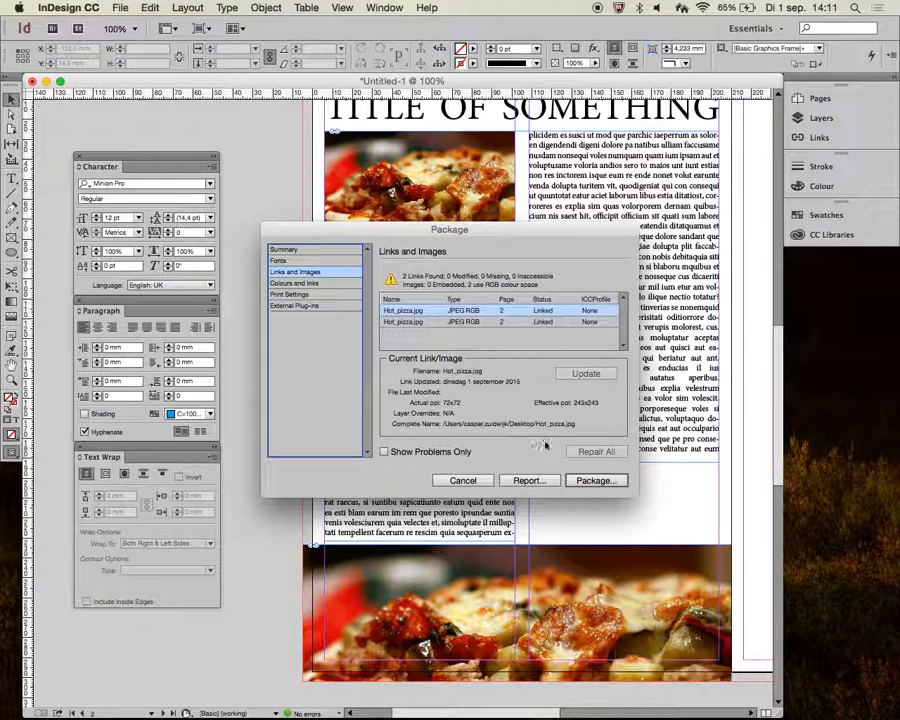
- Start packaging and save the unsaved document as Pizza on the desktop
left_click(590, 483)
left_click(543, 386)
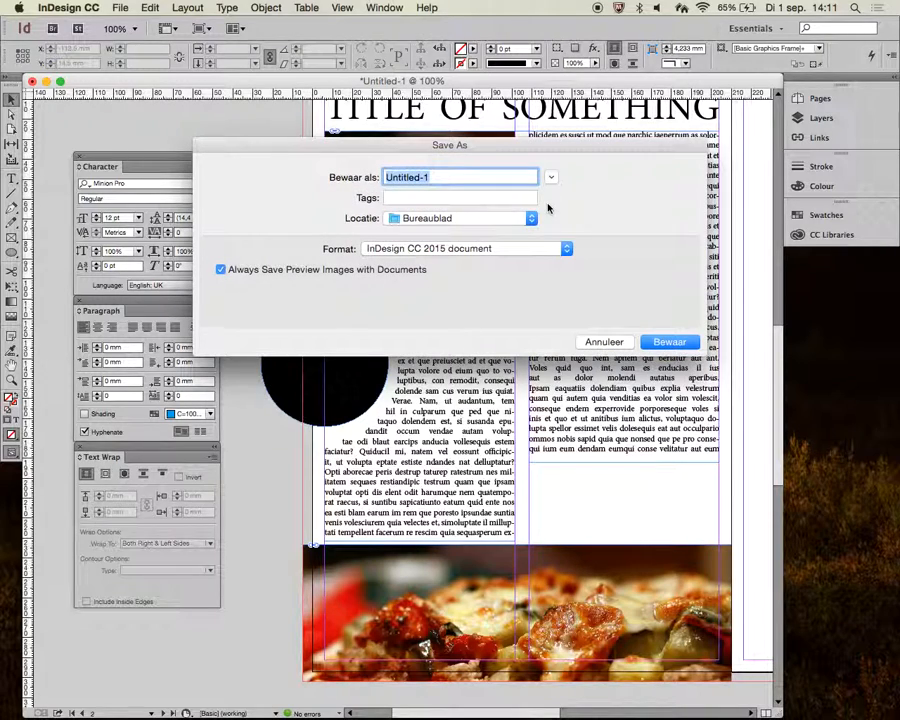
type("T")
key("BackSpace")
type("Pizza")
key("Return")
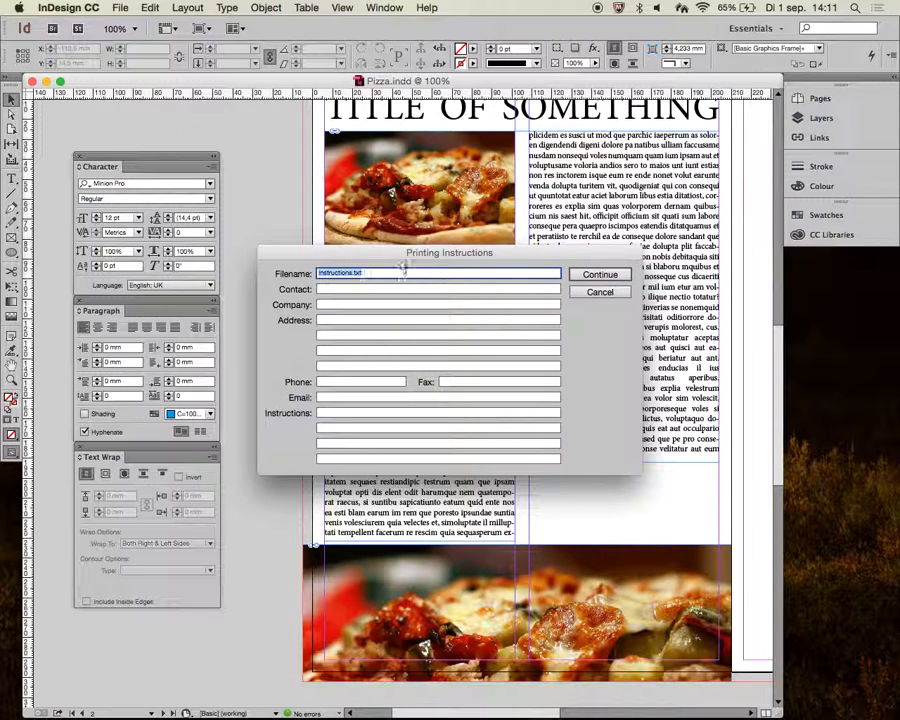
- Skip the printing instructions and create the package folder Pizza Folder on the desktop with the default copy and PDF options
left_click(600, 275)
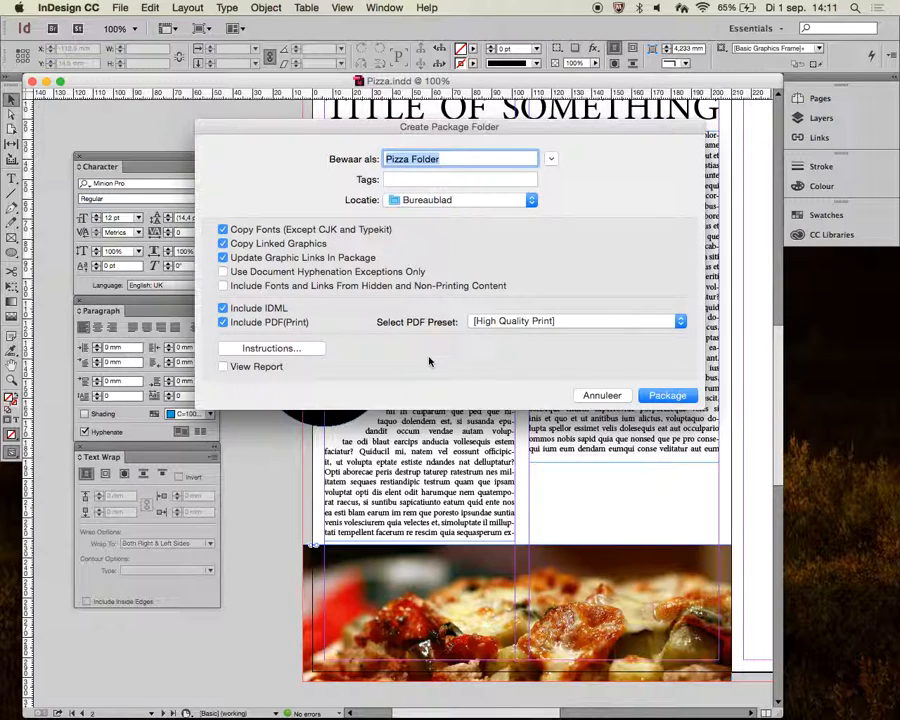
left_click(550, 159)
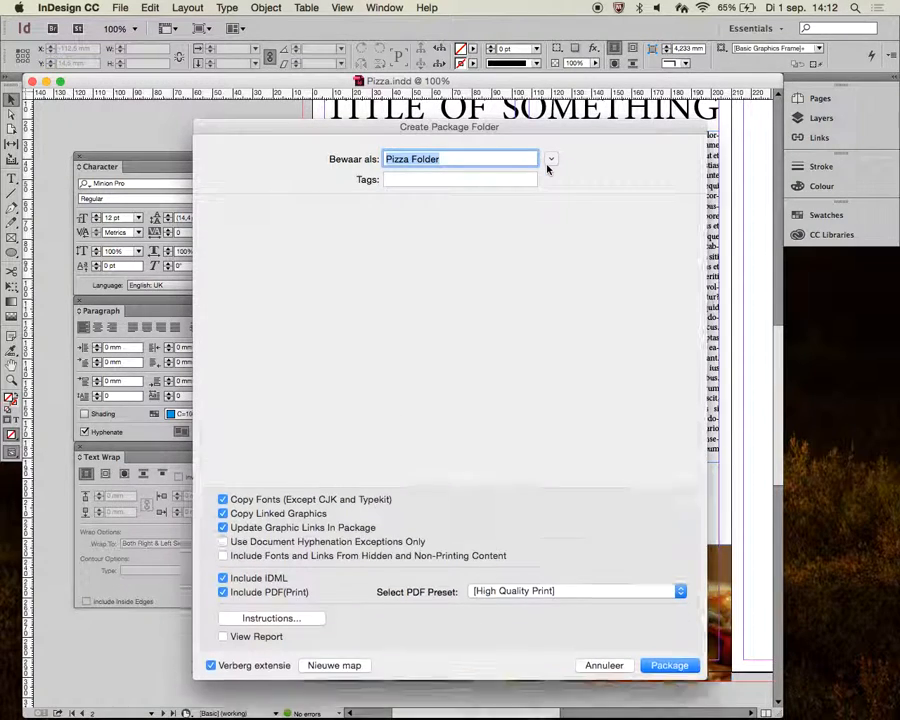
left_click(446, 215)
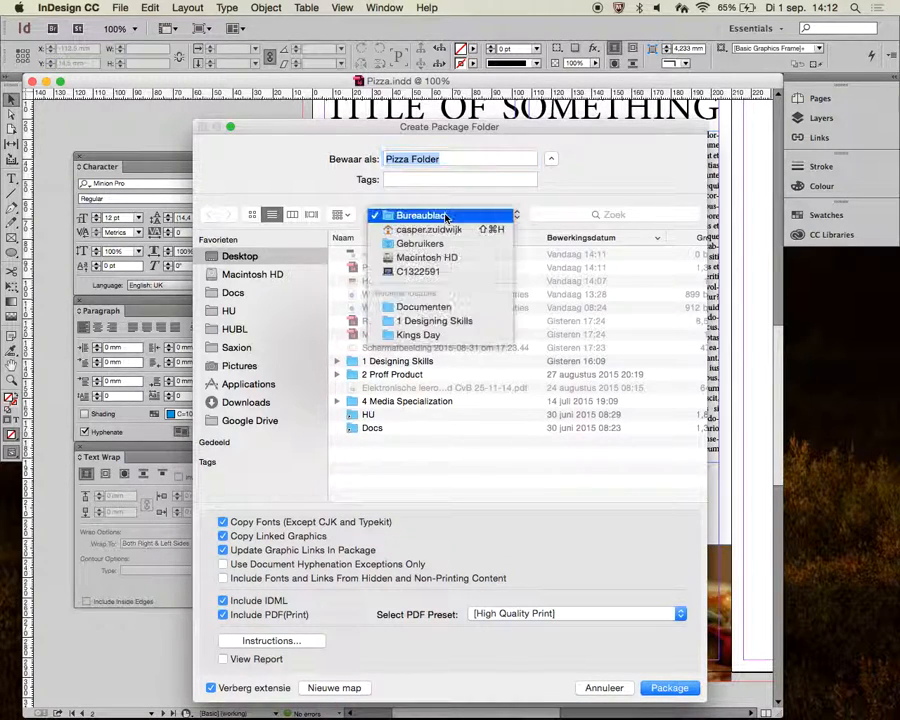
left_click(446, 215)
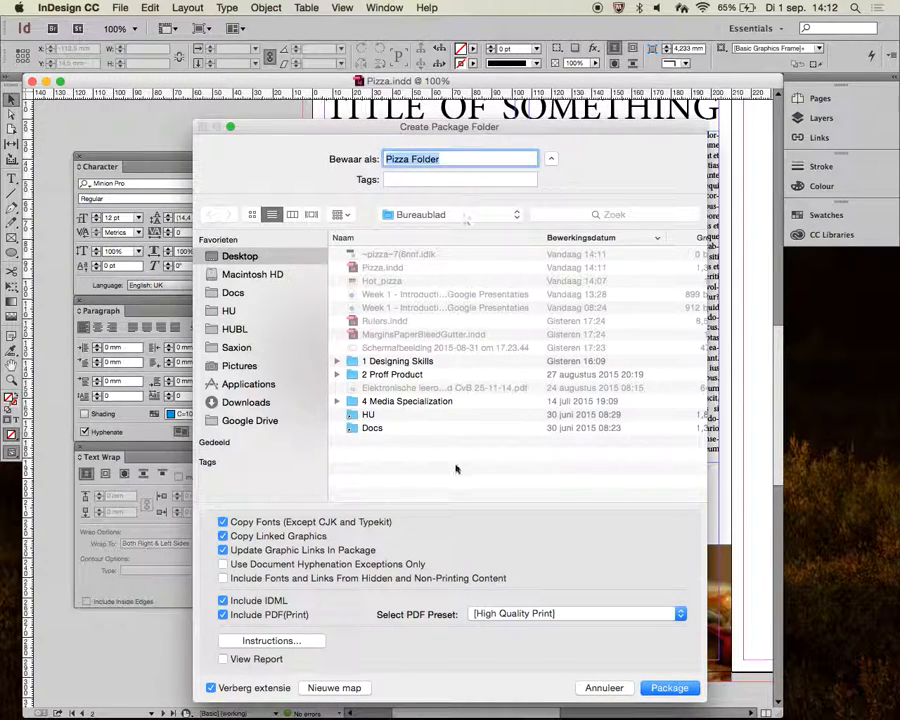
left_click(668, 688)
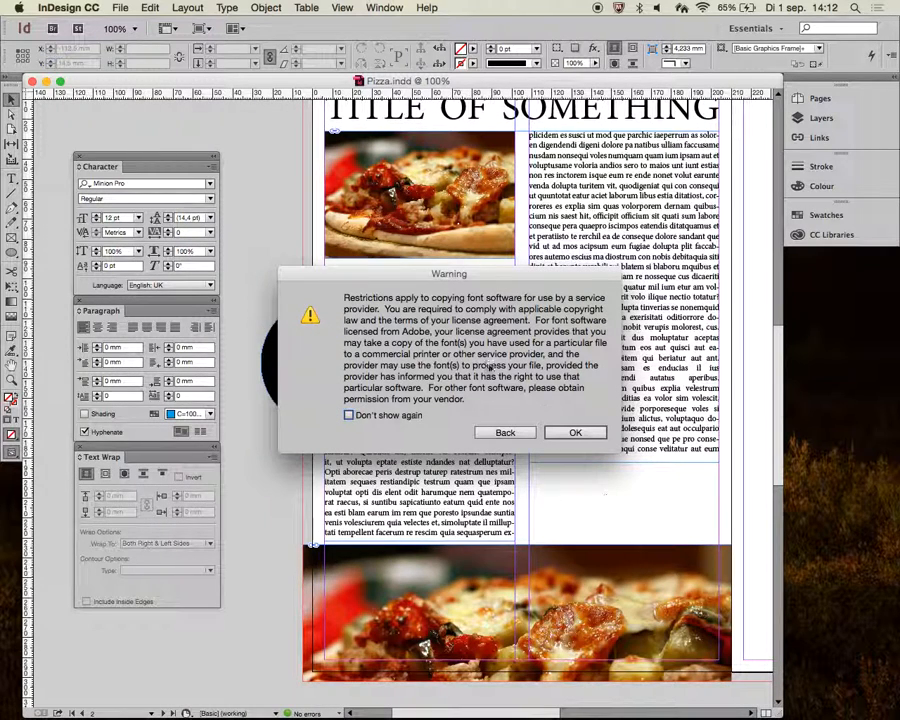
left_click(572, 433)
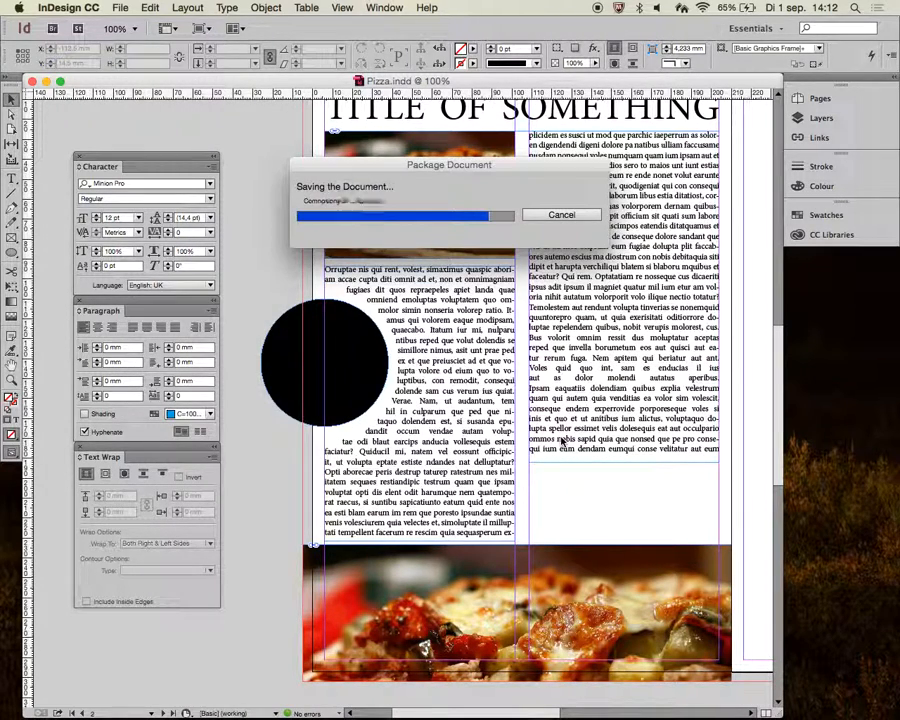
- Switch to Finder and open Pizza Folder on the desktop
left_click(266, 698)
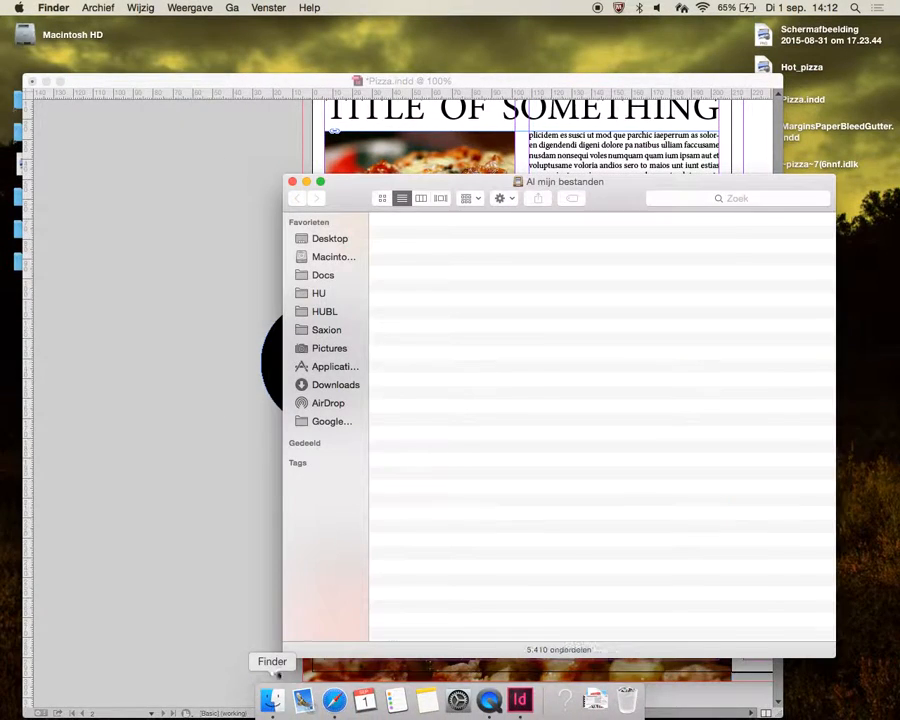
left_click(328, 238)
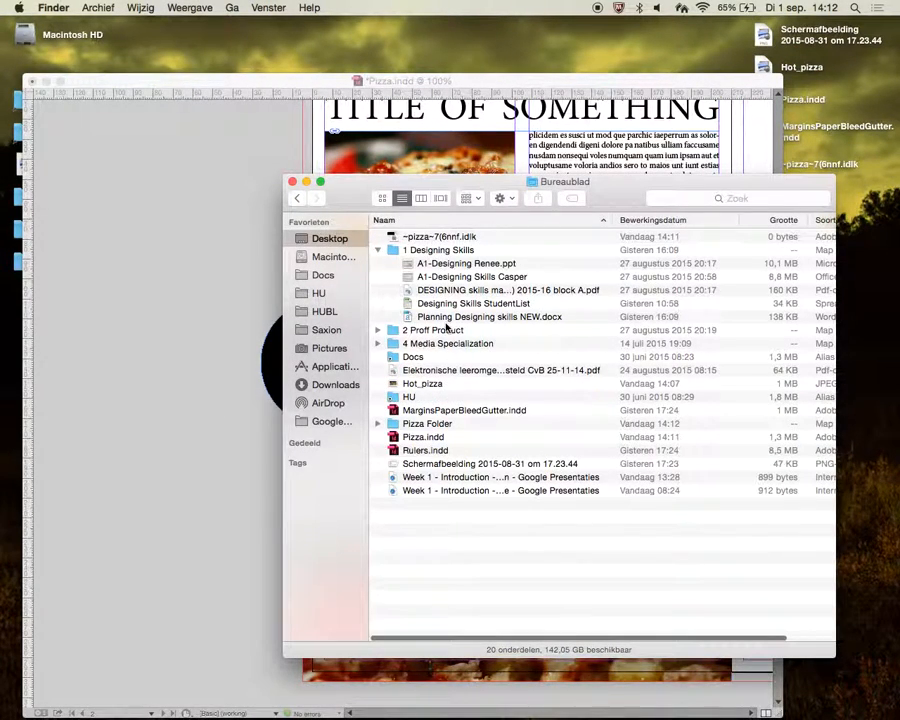
left_click(430, 424)
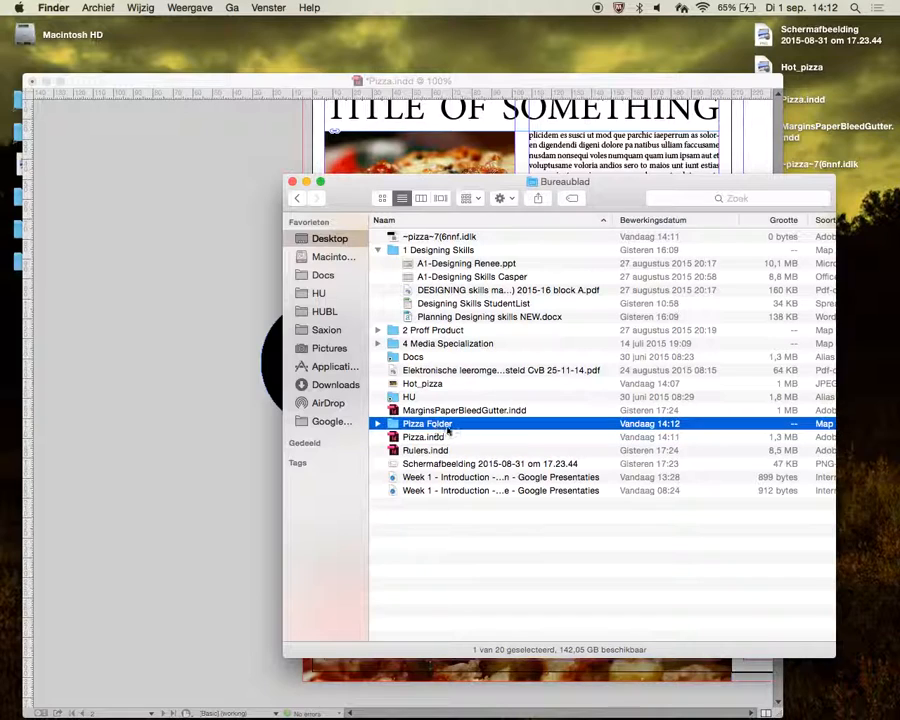
double_click(433, 425)
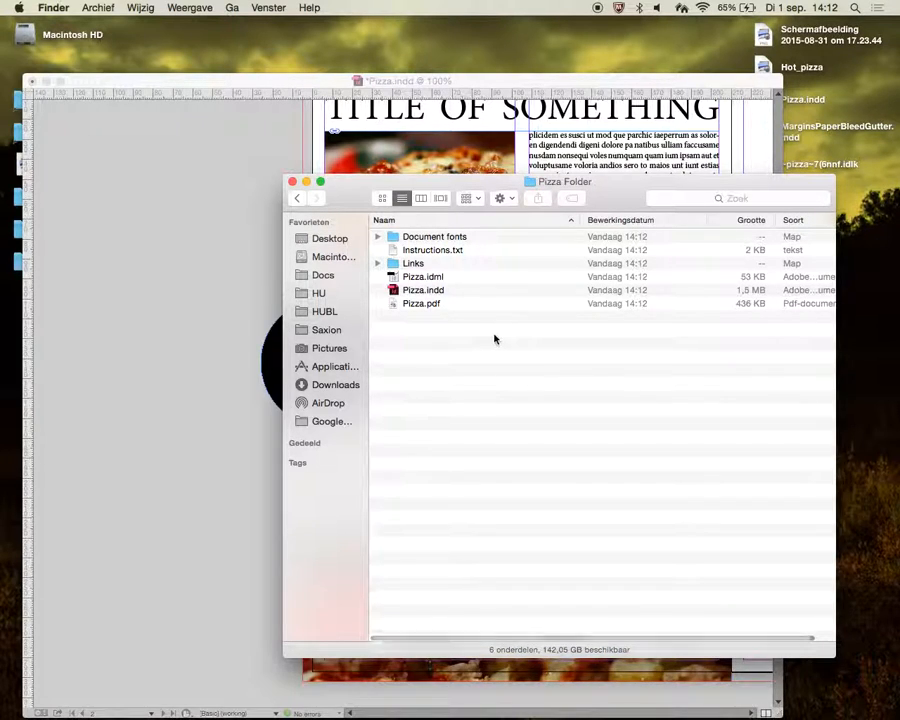
- Preview the packaged Pizza.pdf and its spread page
left_click(431, 303)
key("space")
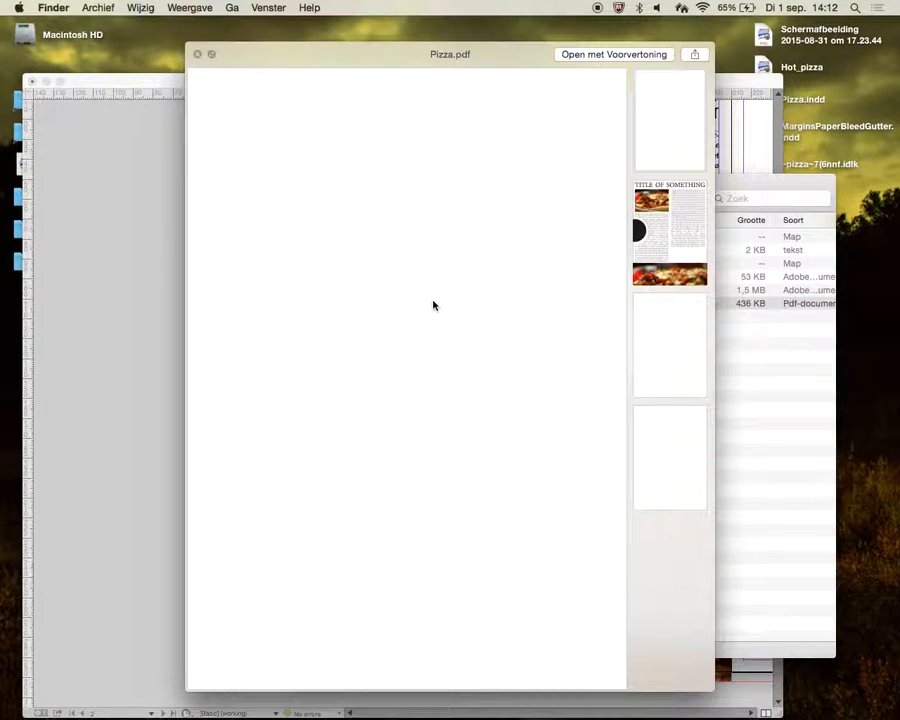
left_click(658, 228)
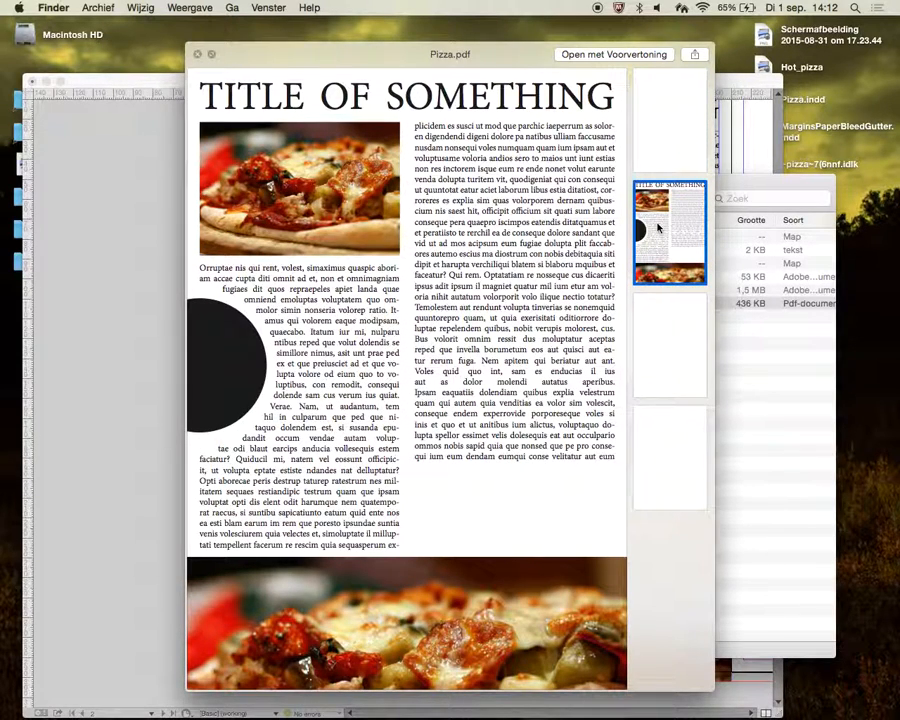
key("space")
- Expand the Links and Document fonts folders inside the package to inspect their contents
key("Up")
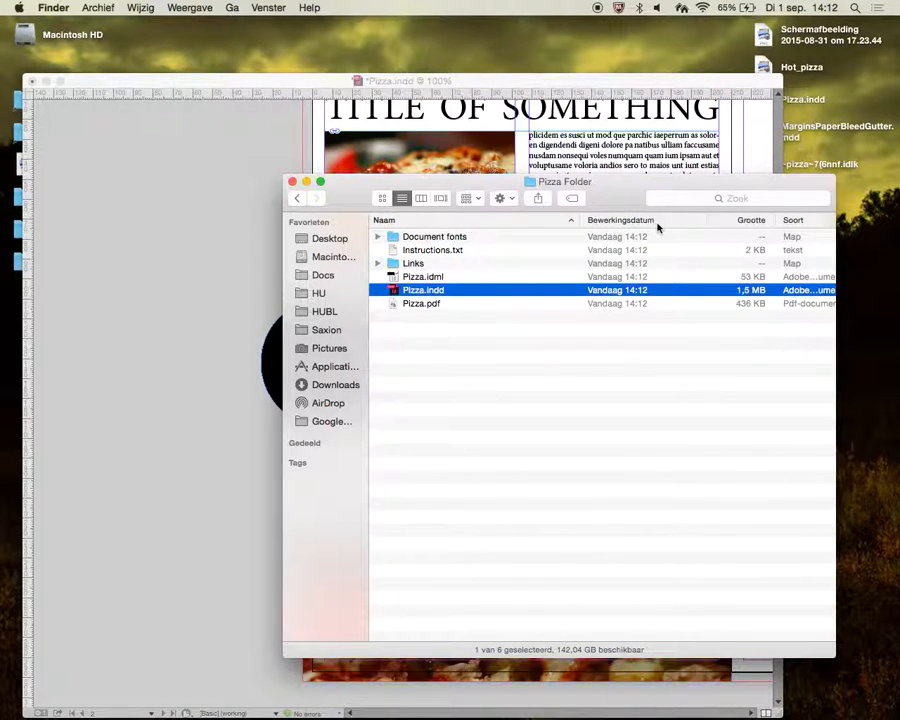
key("Up")
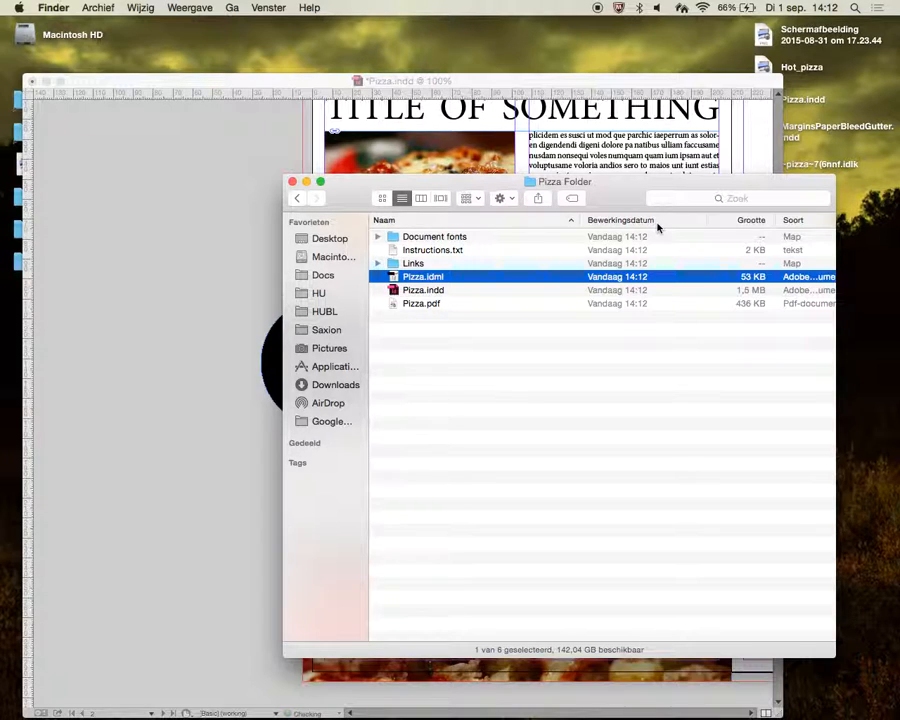
key("Up")
key("Right")
key("Down")
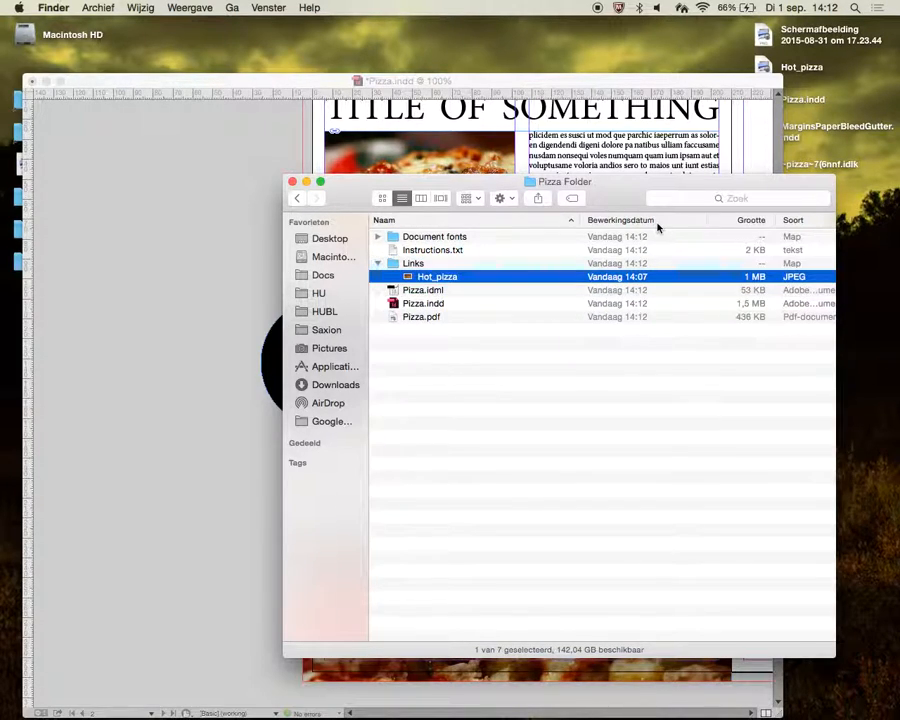
key("Up")
key("Up")
key("Up")
key("Right")
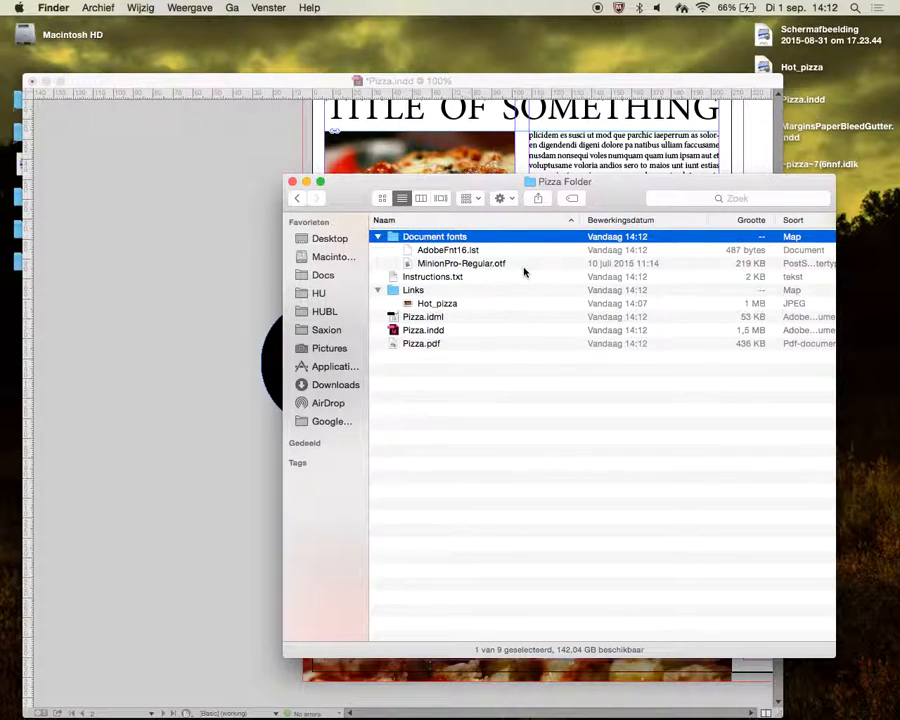